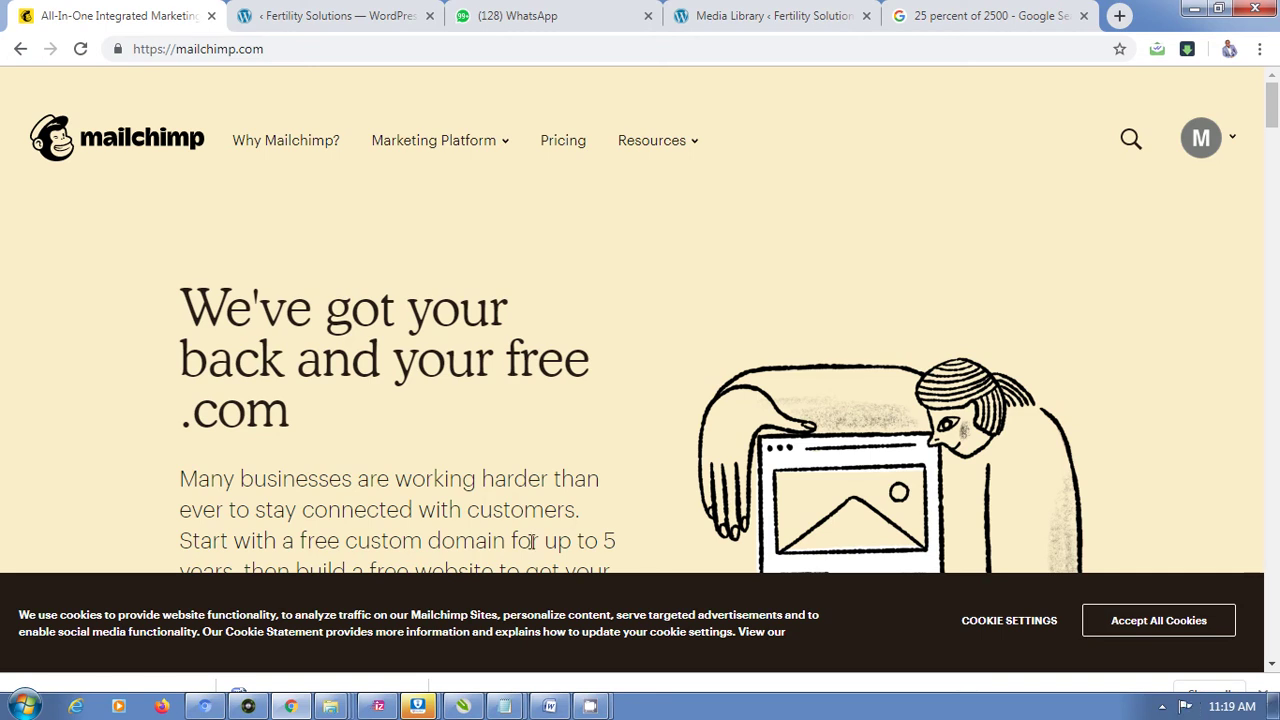
Open the account dropdown from the avatar caret at the top right of the homepage.
mouse_move(509, 710)
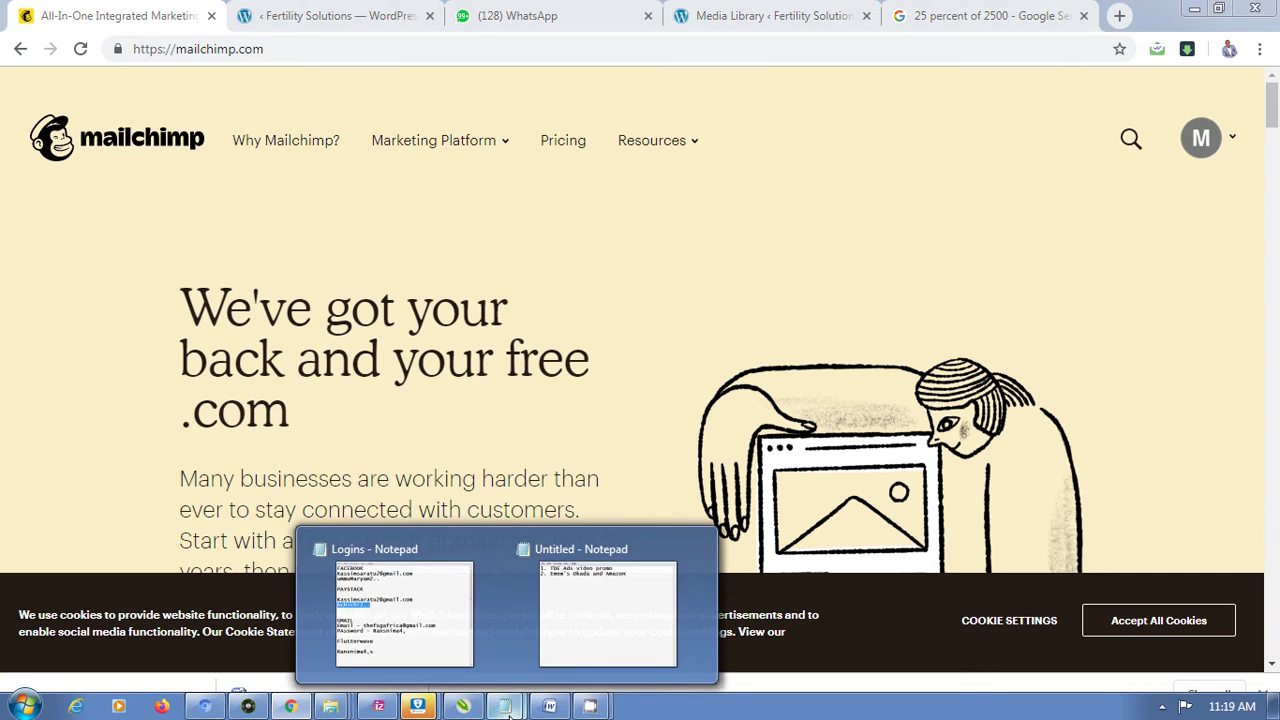
mouse_move(1234, 146)
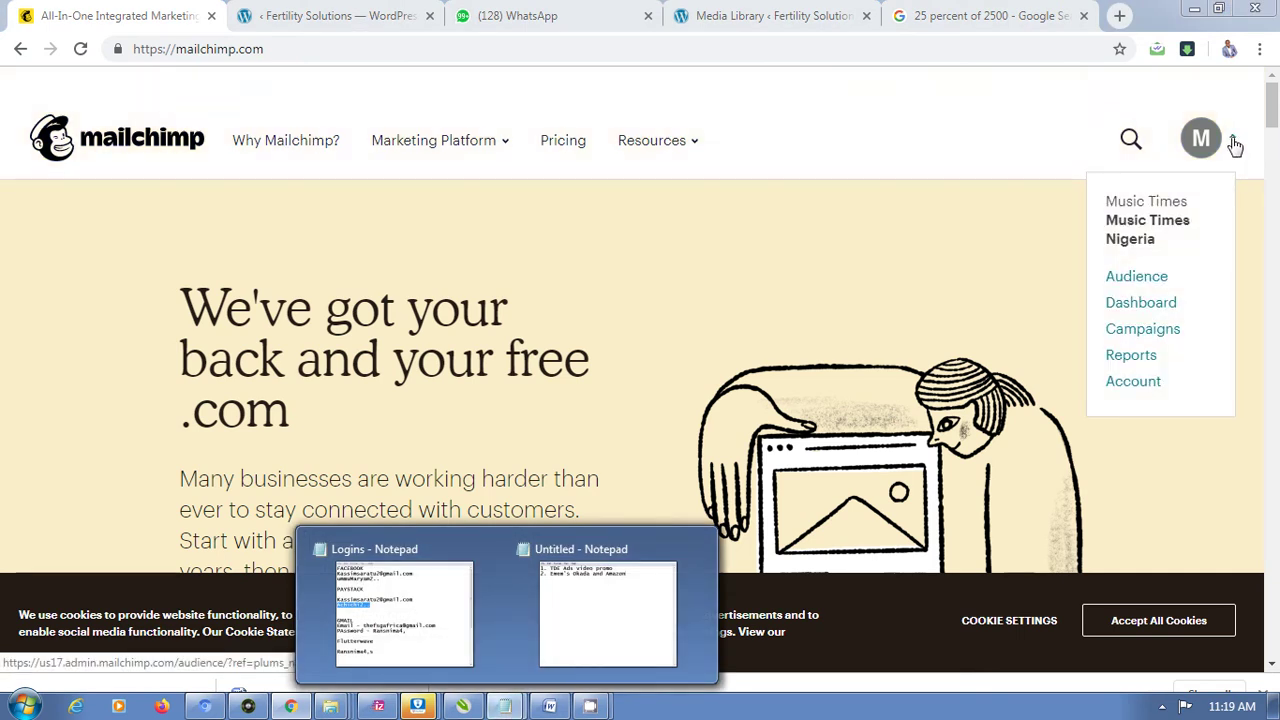
Go to the Audience dashboard (1,735 contacts) and expand the Manage Audience menu.
left_click(1130, 281)
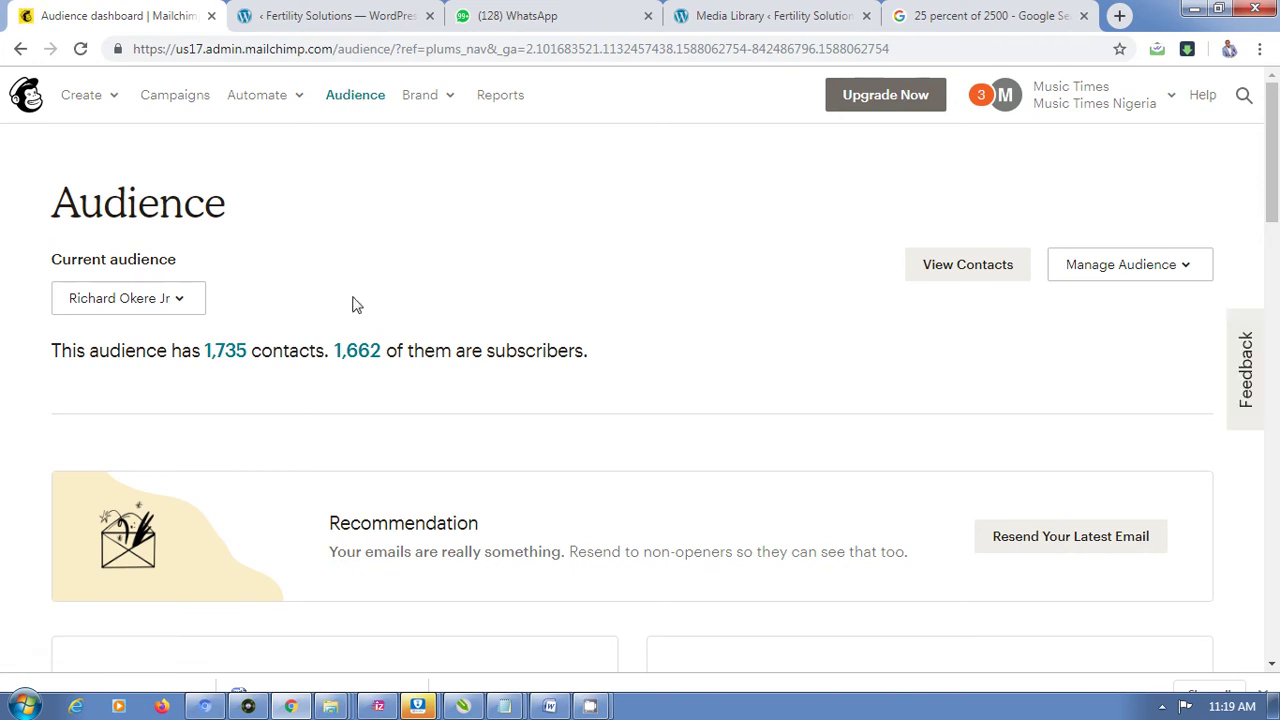
left_click(1190, 274)
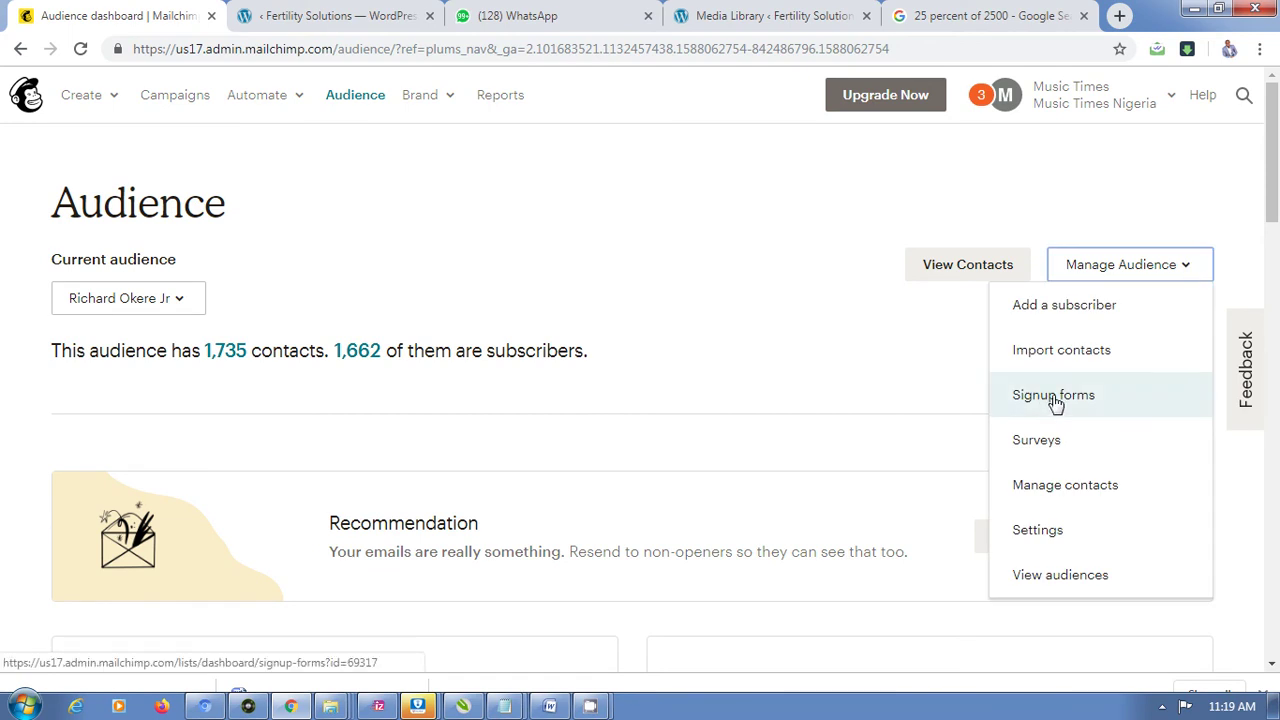
Go to Signup forms and select Form builder to edit the audience's signup form.
left_click(1051, 403)
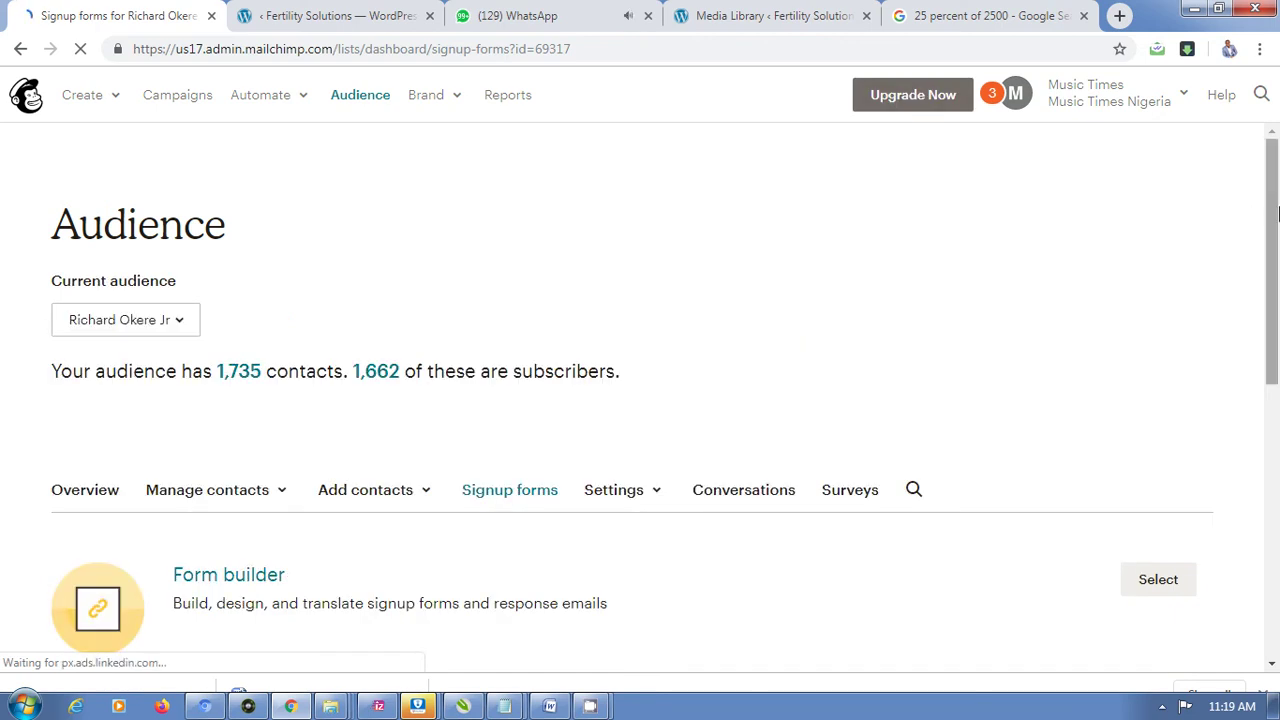
left_click_drag(1276, 212, 1276, 270)
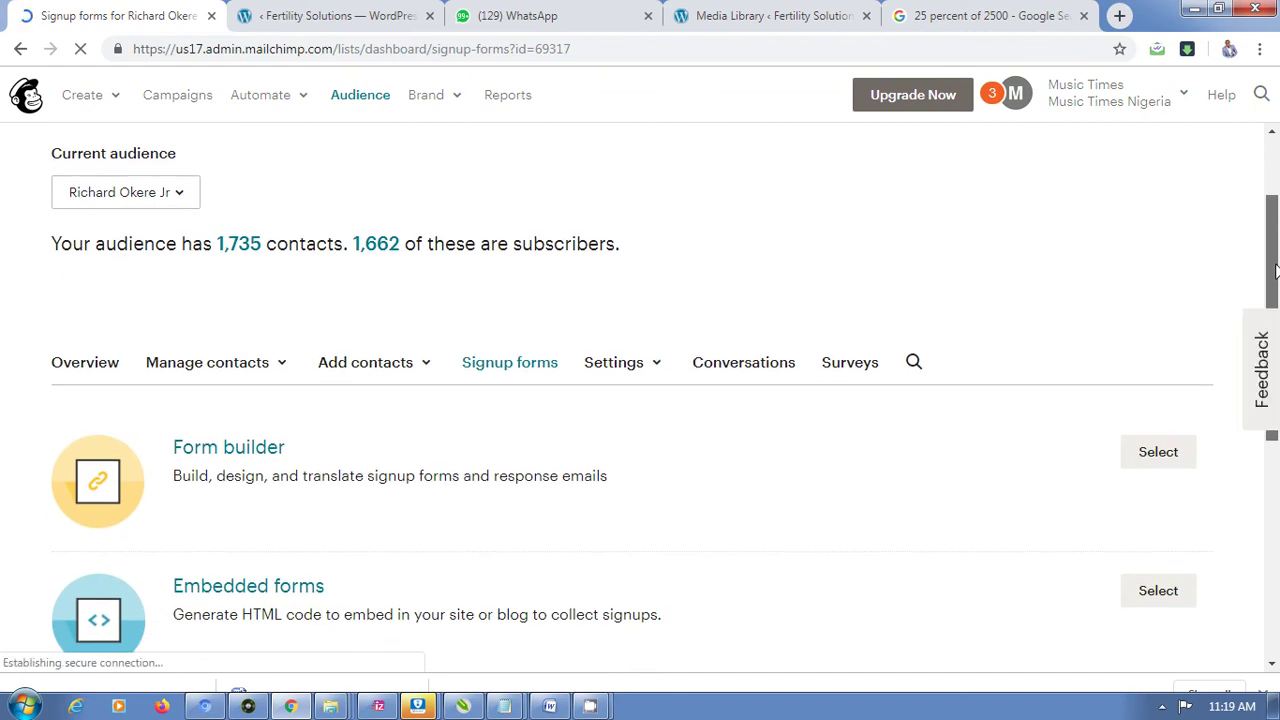
left_click_drag(1276, 270, 1272, 313)
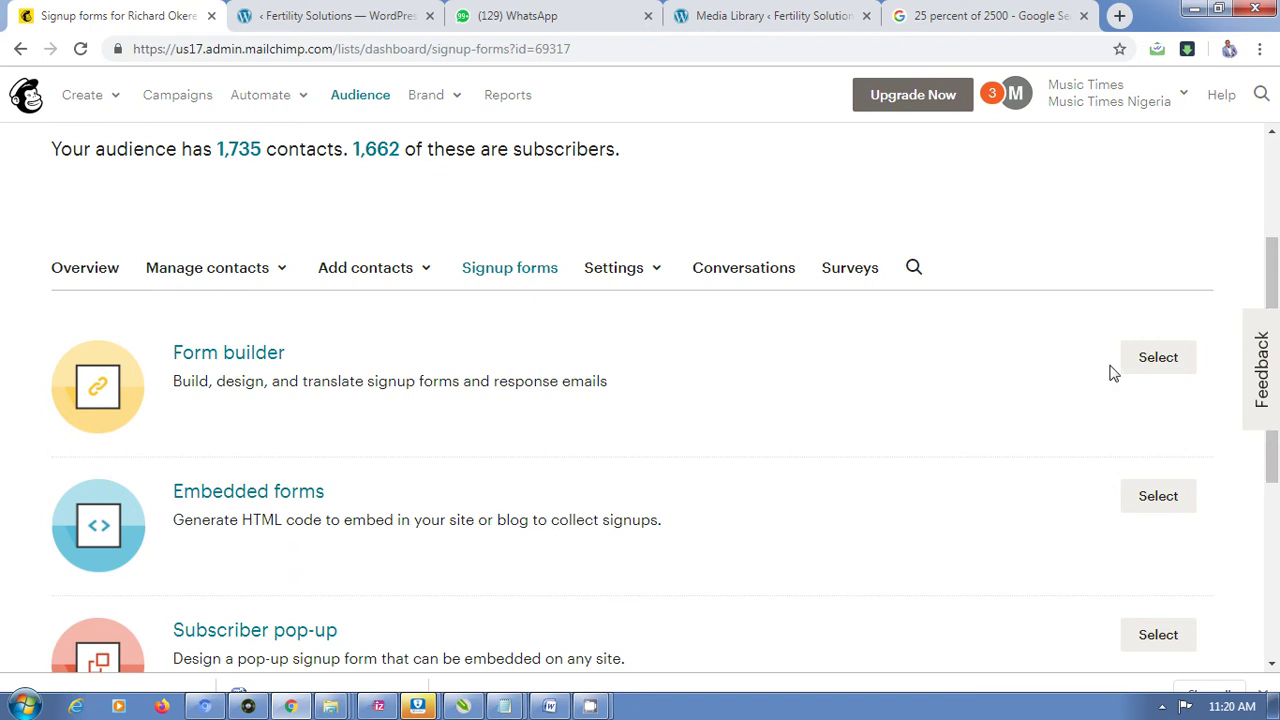
left_click(1157, 362)
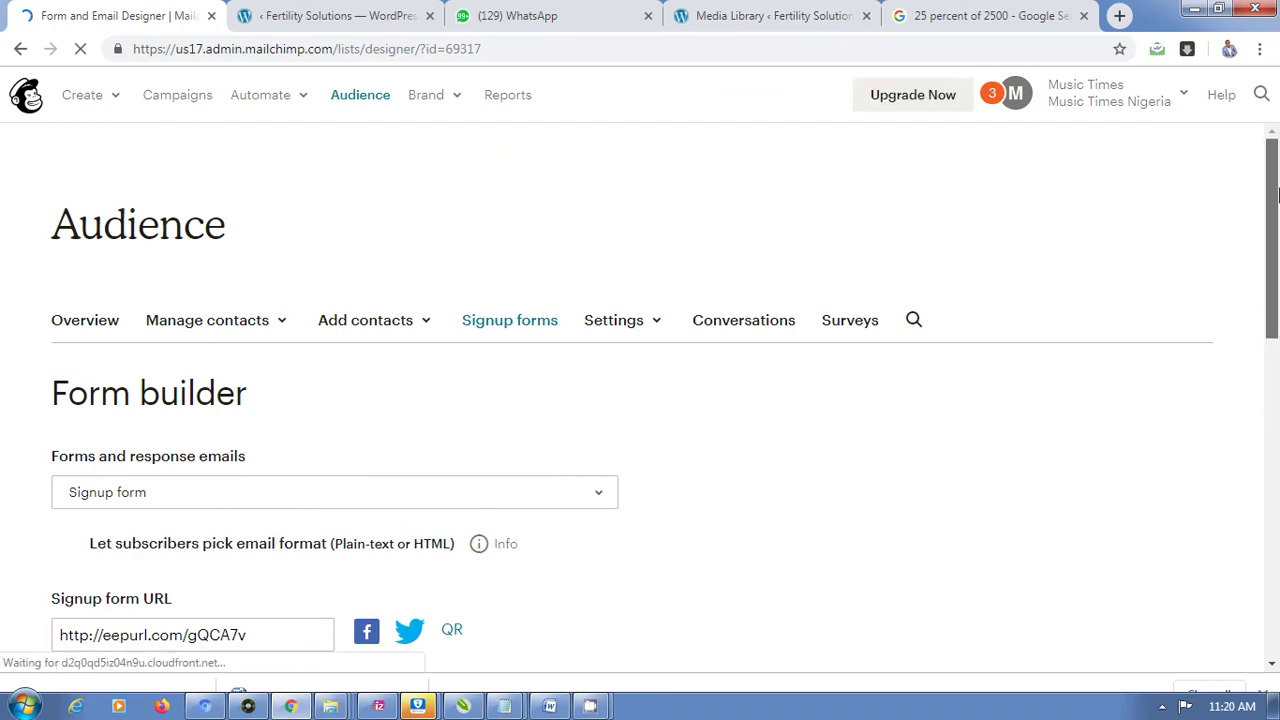
Review the current signup form, then log out of this account from the account menu.
left_click_drag(1275, 195, 1273, 374)
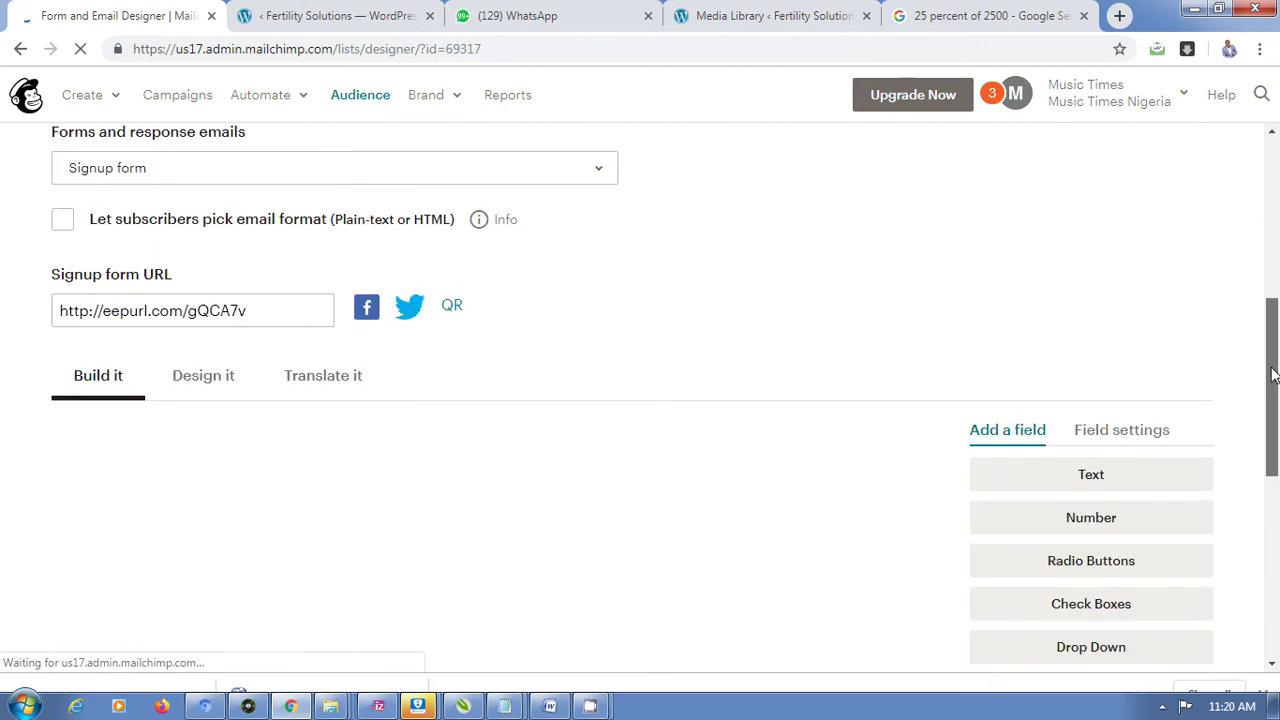
left_click_drag(1273, 374, 1274, 427)
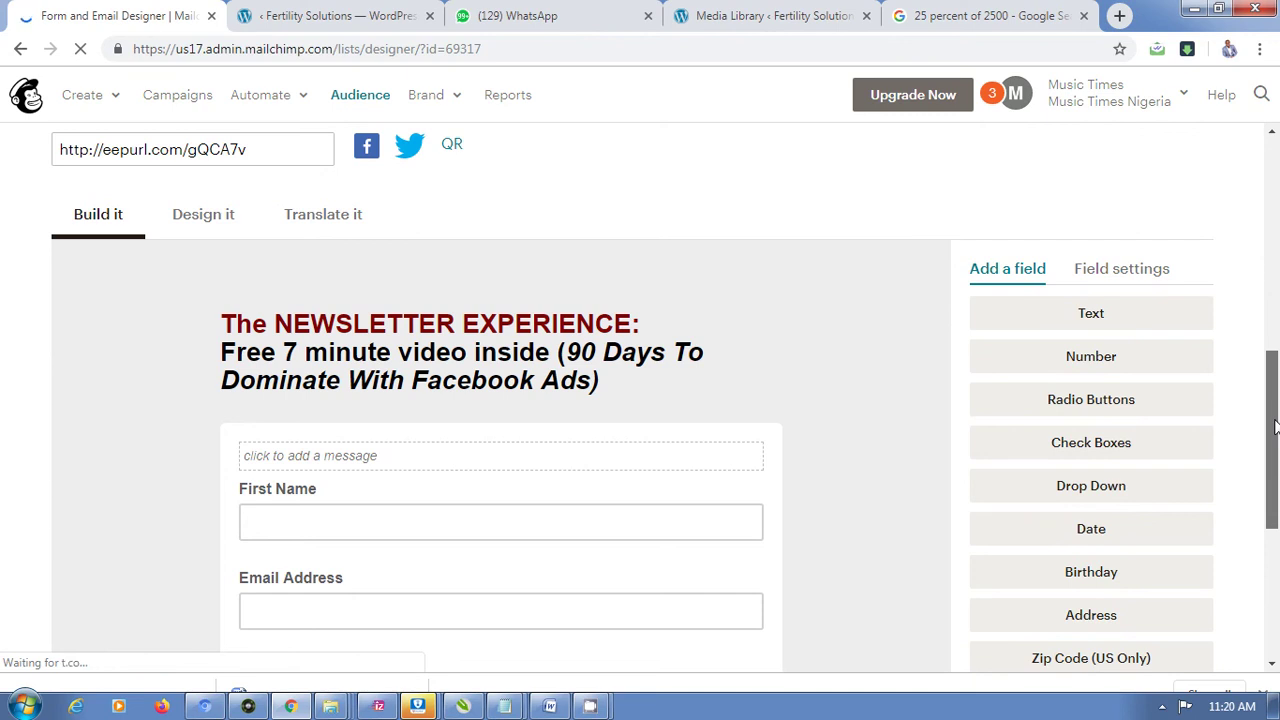
left_click_drag(1276, 427, 1274, 345)
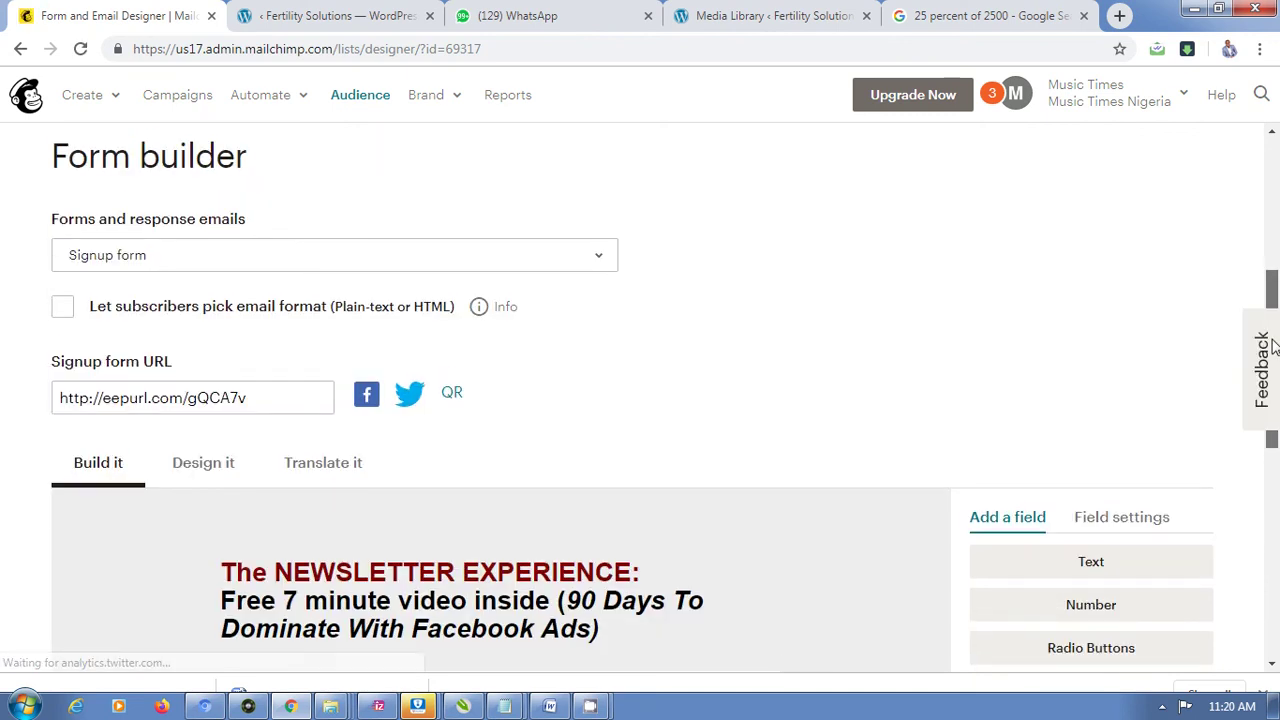
left_click(1190, 104)
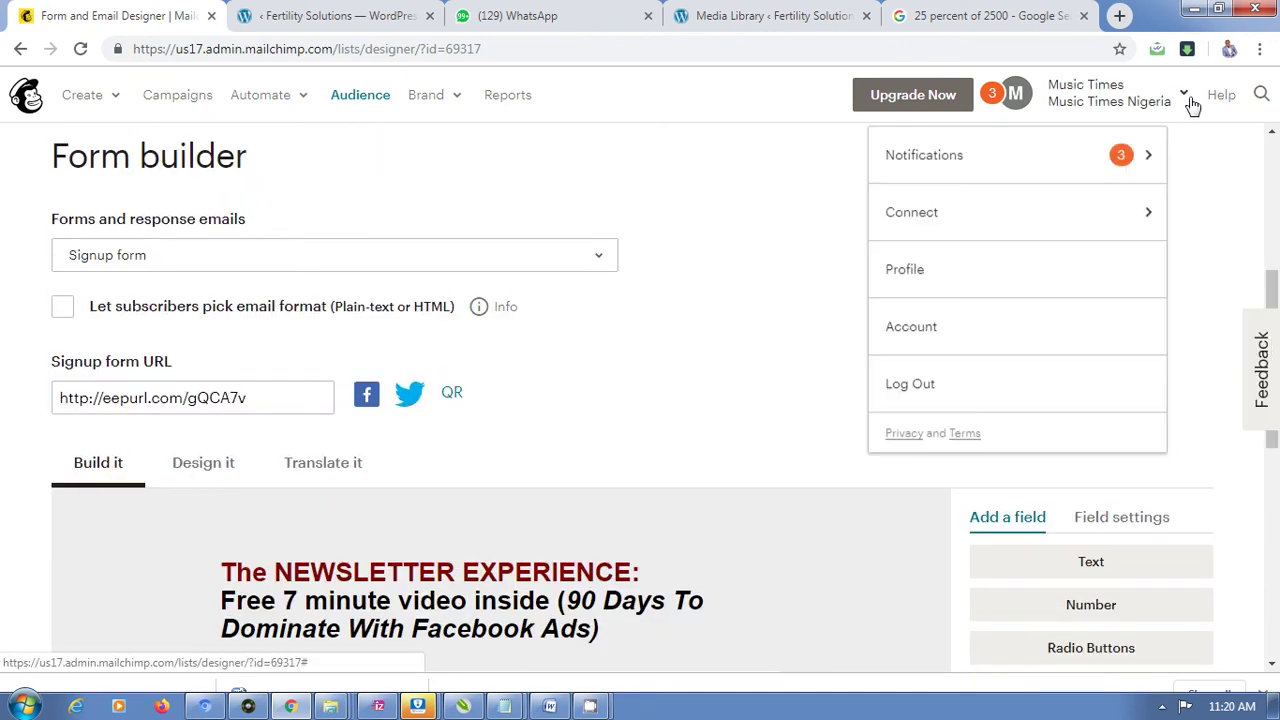
left_click(930, 389)
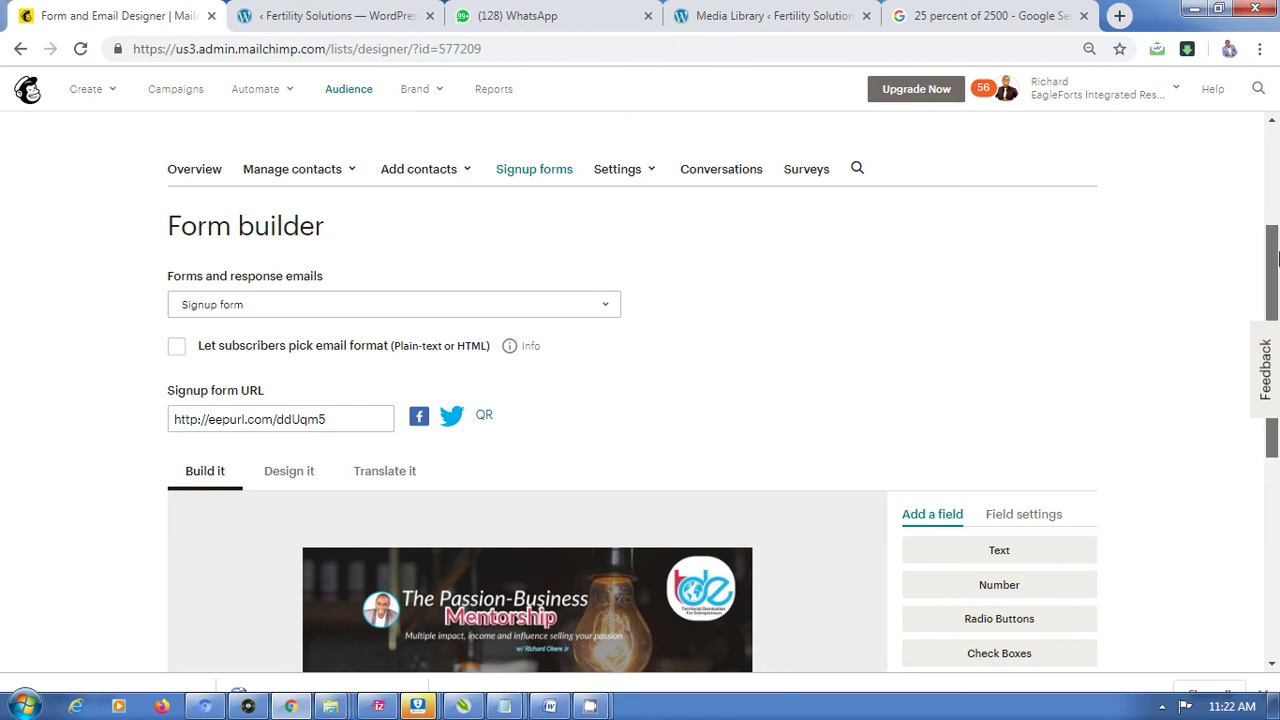
Add two Untitled text fields under Email Address, the second tagged MMERGE3.
left_click_drag(1275, 258, 1273, 392)
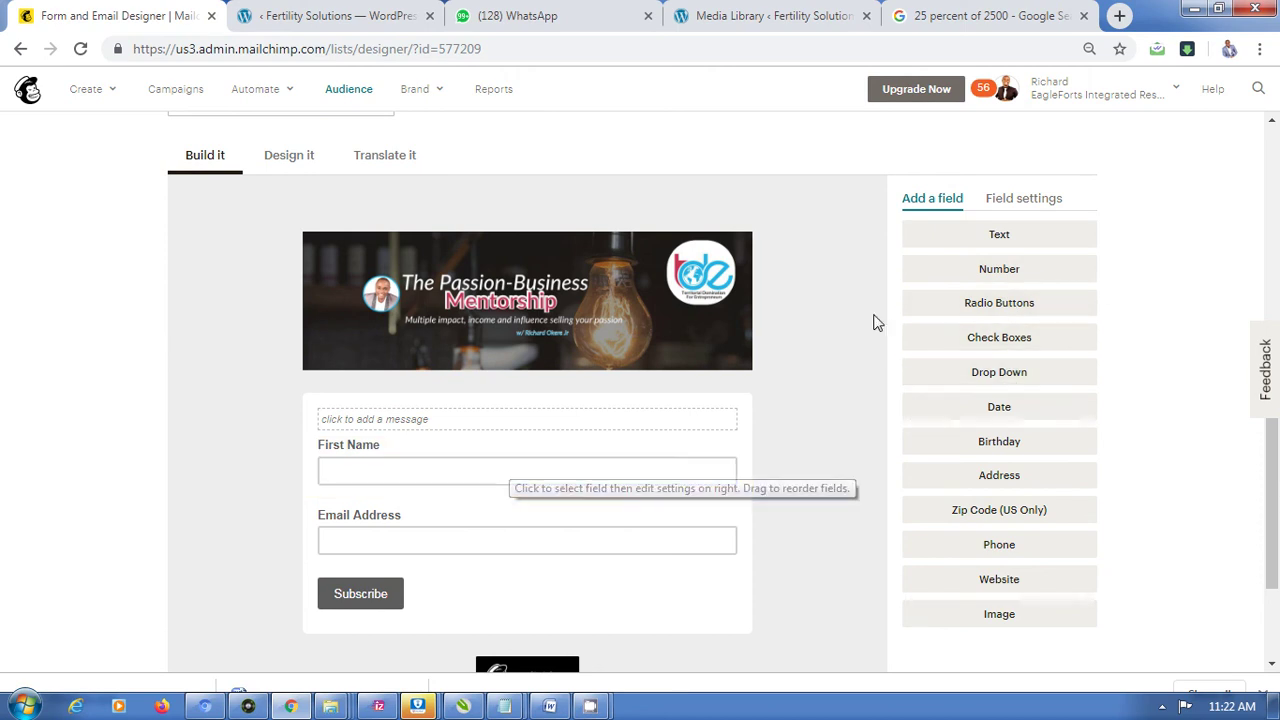
left_click(994, 244)
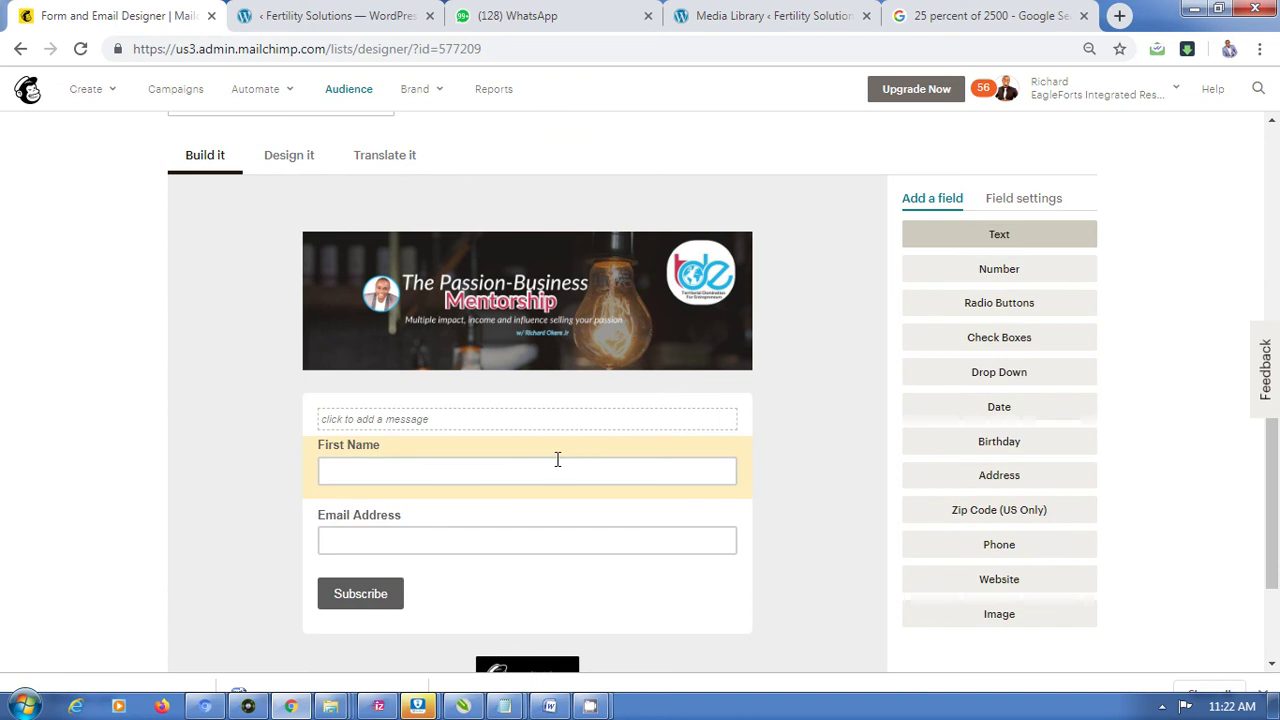
left_click(988, 246)
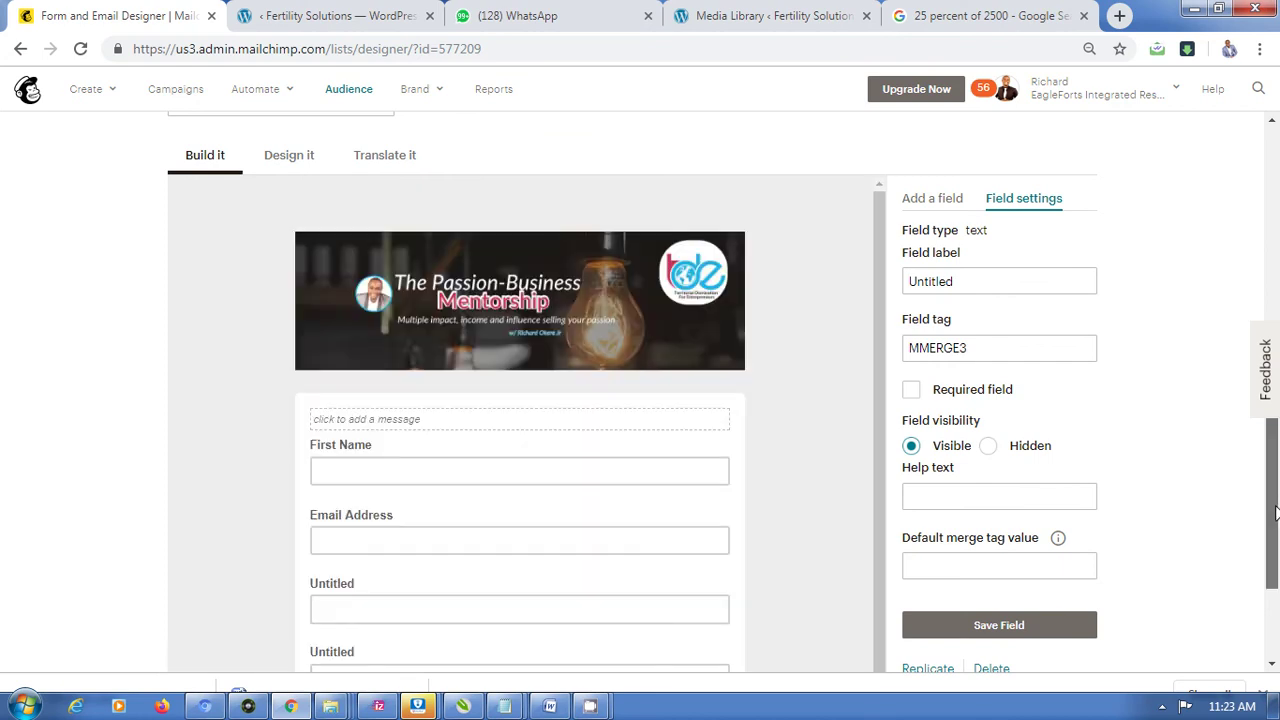
Rename the MMERGE3 field to 'First Name', save it, and mark it required.
left_click_drag(1275, 512, 1275, 540)
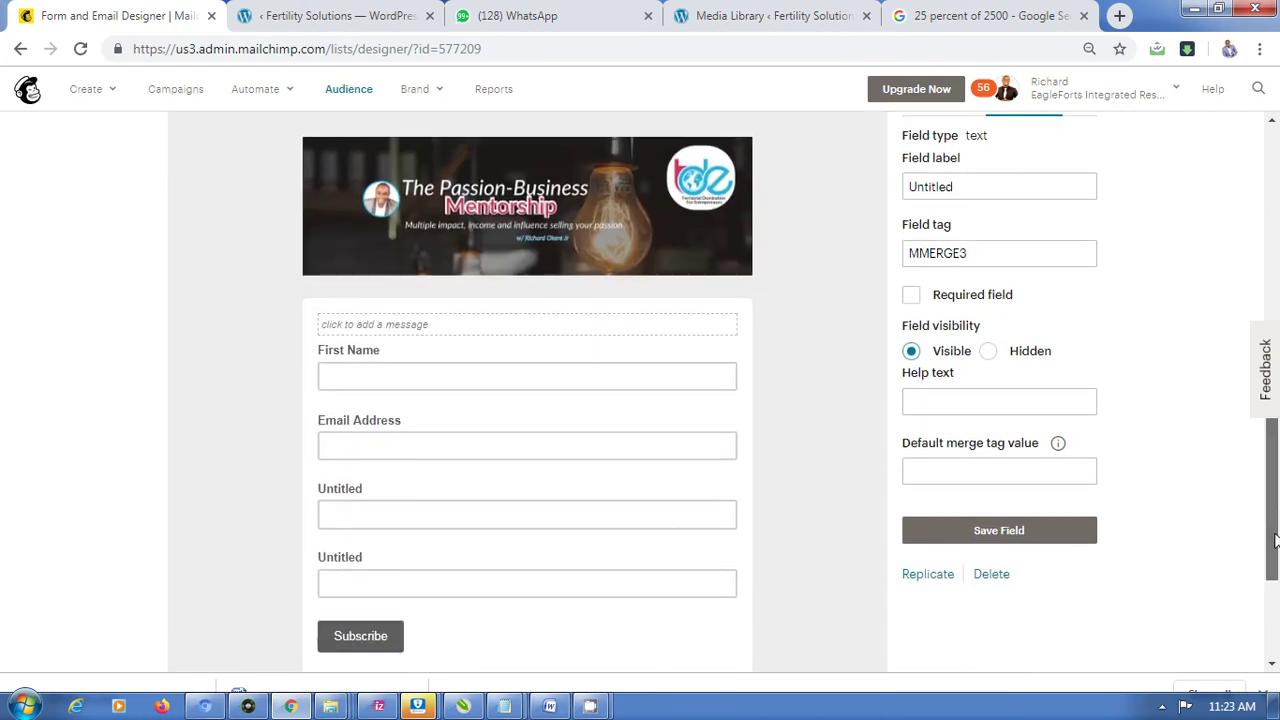
scroll(1151, 409, "up", 1)
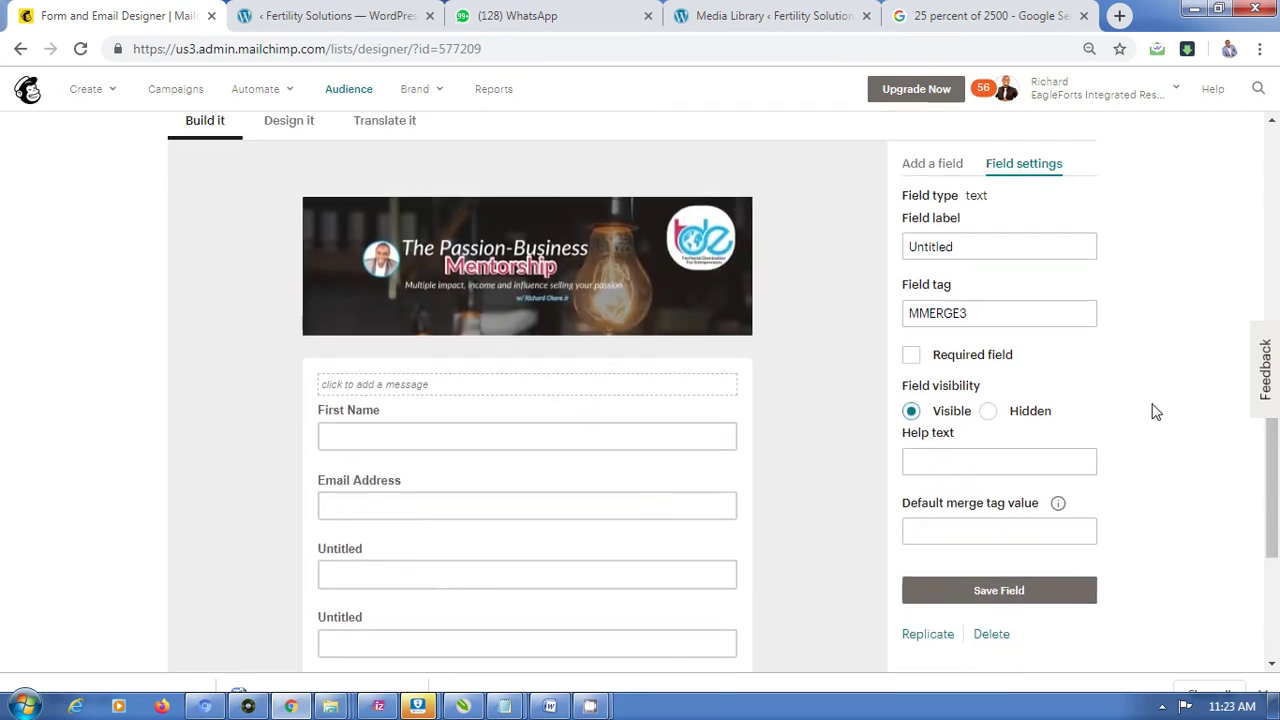
left_click(998, 252)
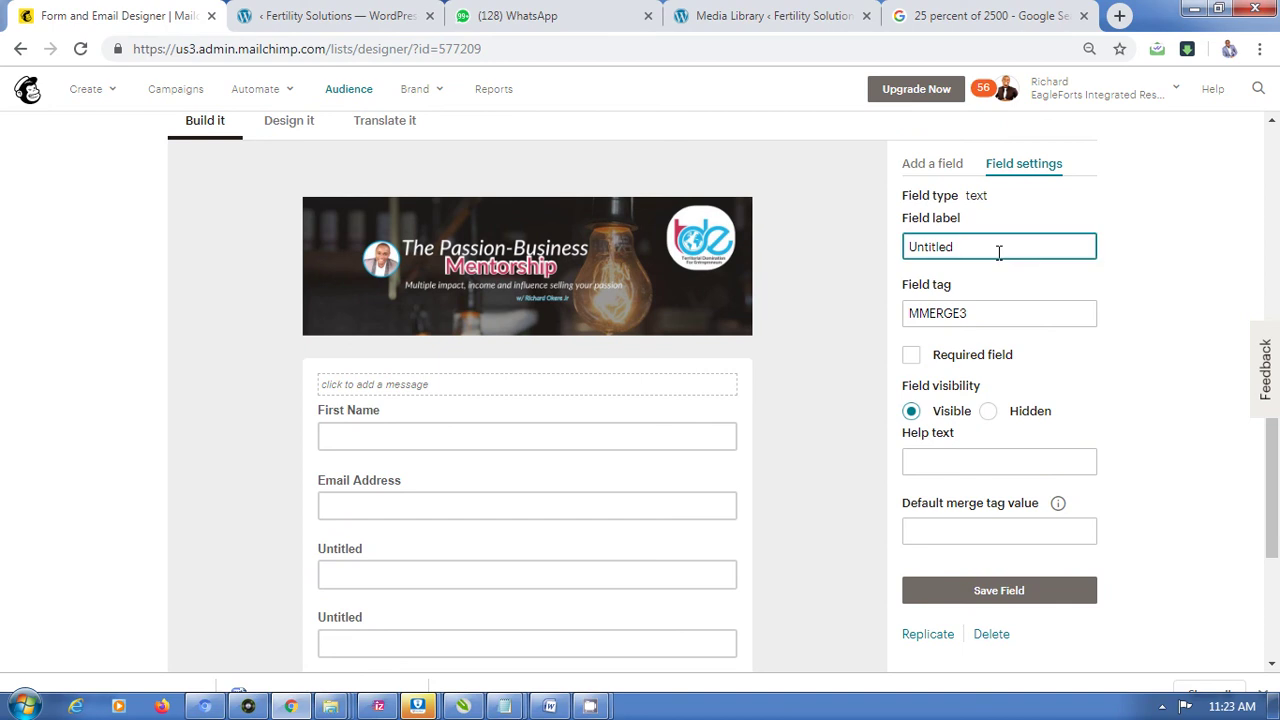
double_click(998, 252)
type("First")
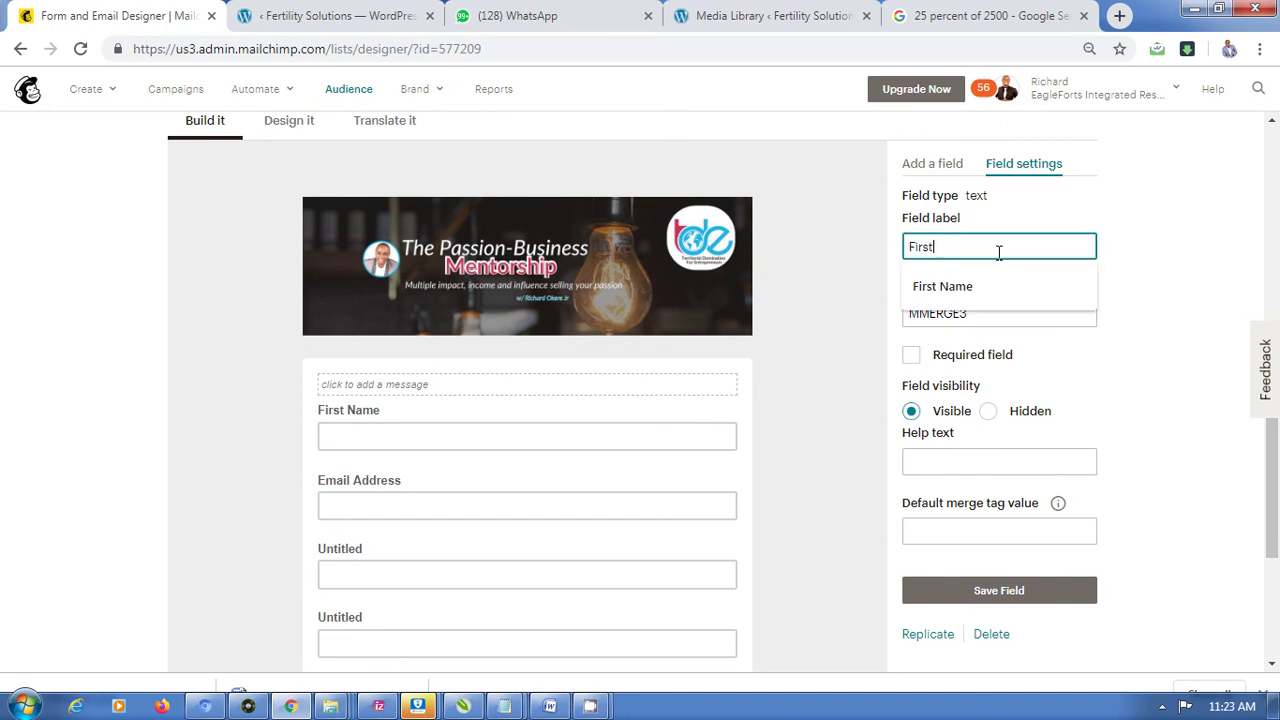
left_click(985, 286)
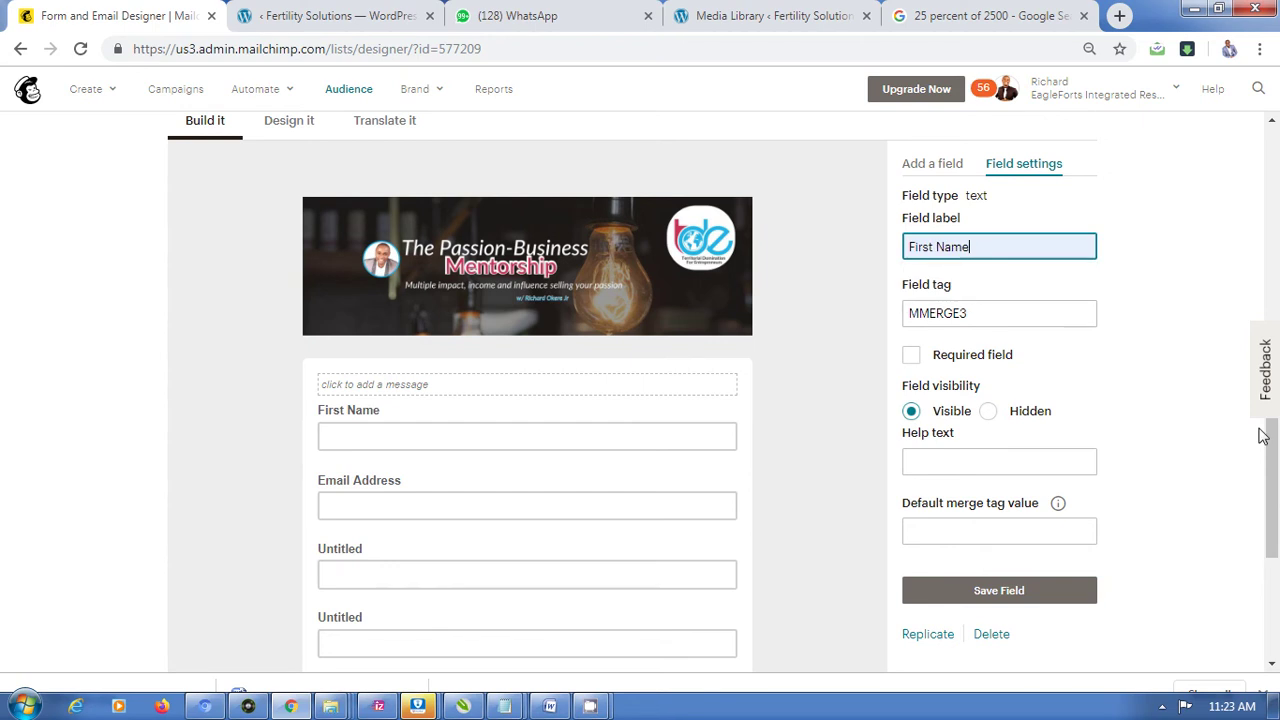
scroll(1275, 490, "down", 1)
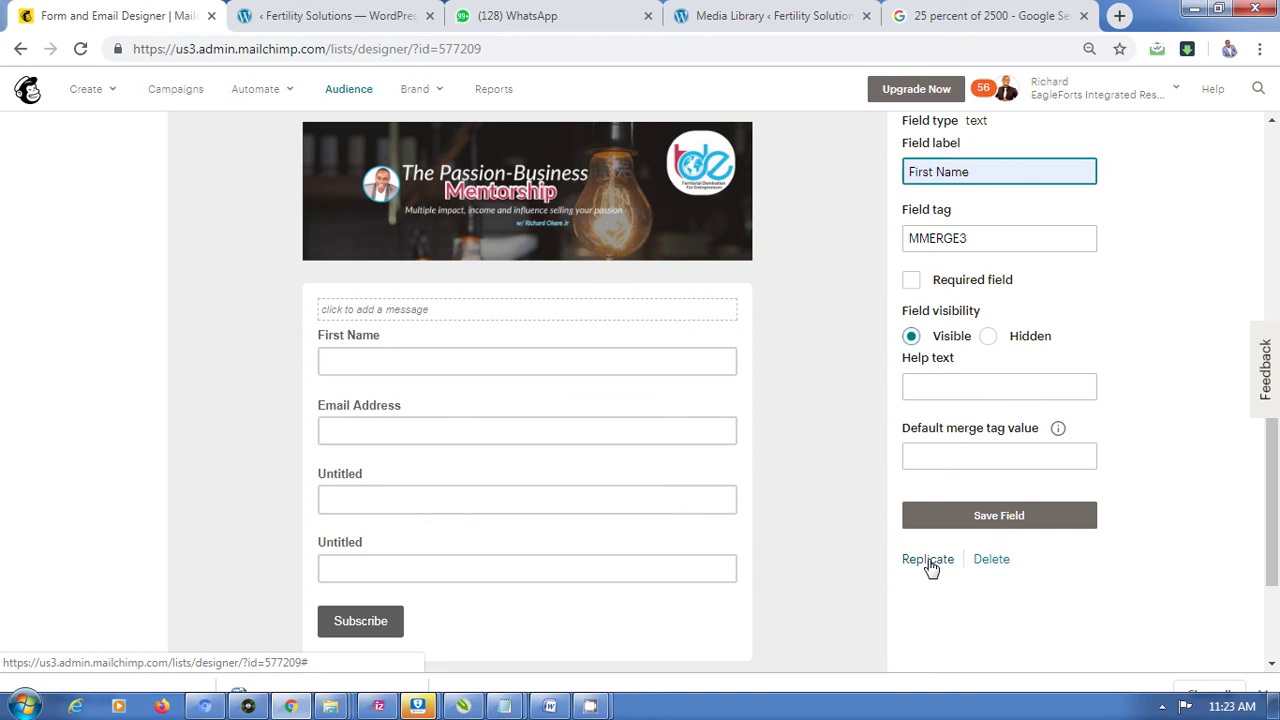
left_click(992, 531)
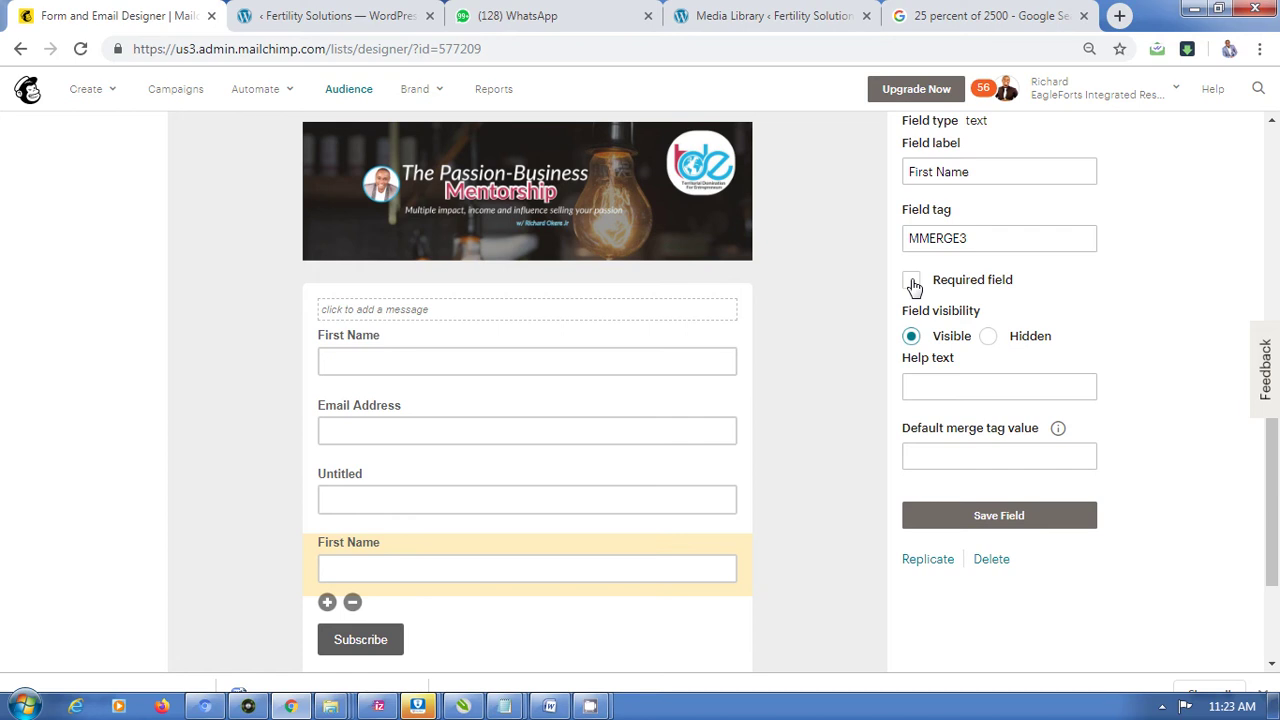
left_click(911, 283)
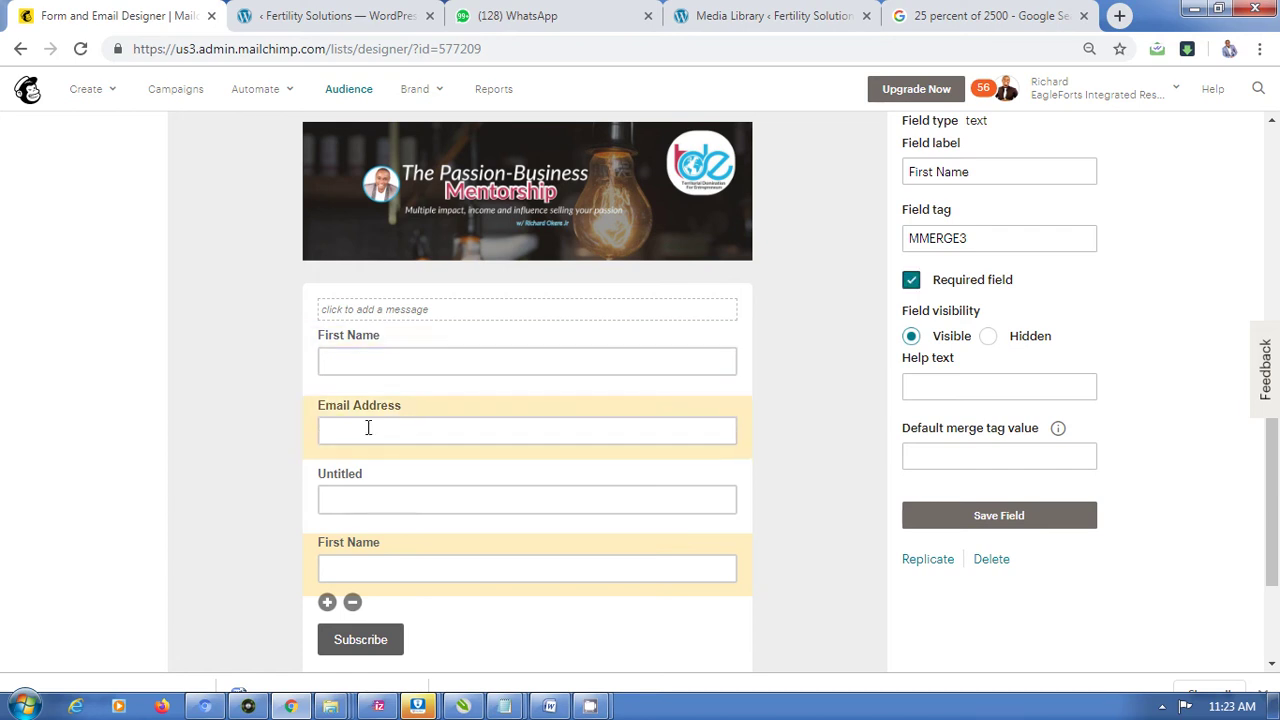
Delete the leftover Untitled field, confirming with DELETE, and save the field changes.
left_click(367, 503)
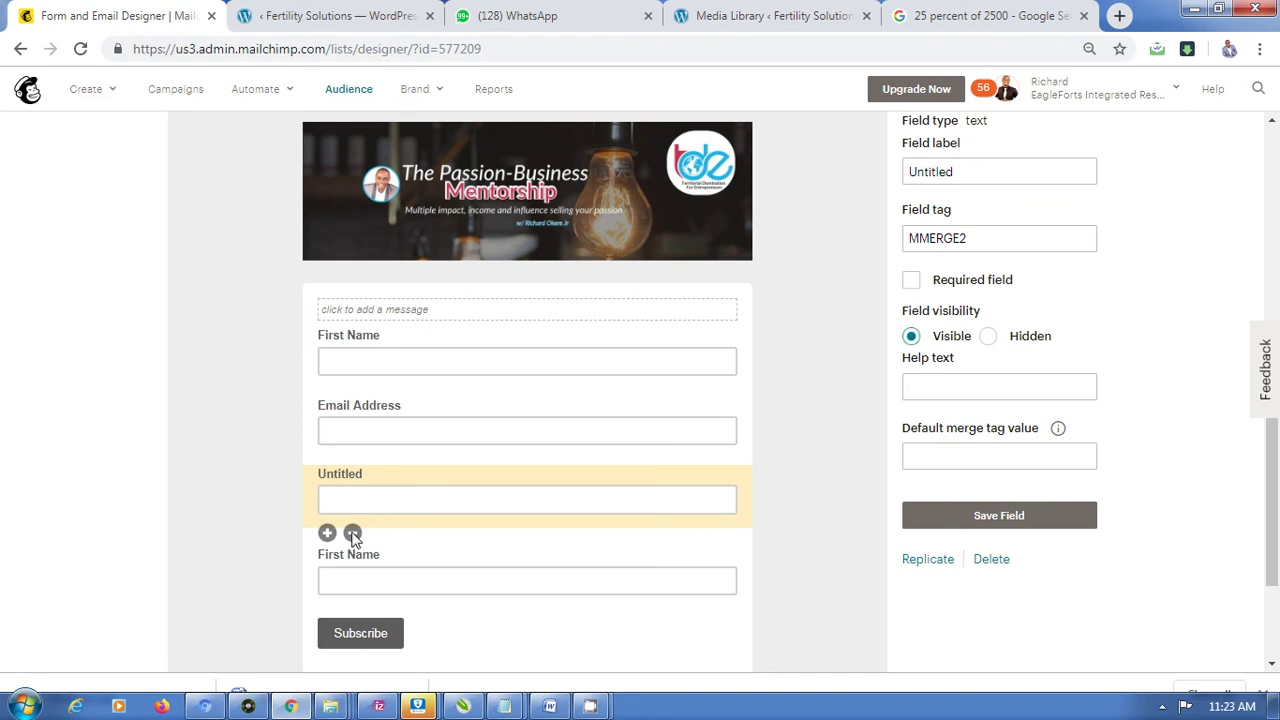
left_click(352, 533)
left_click(540, 387)
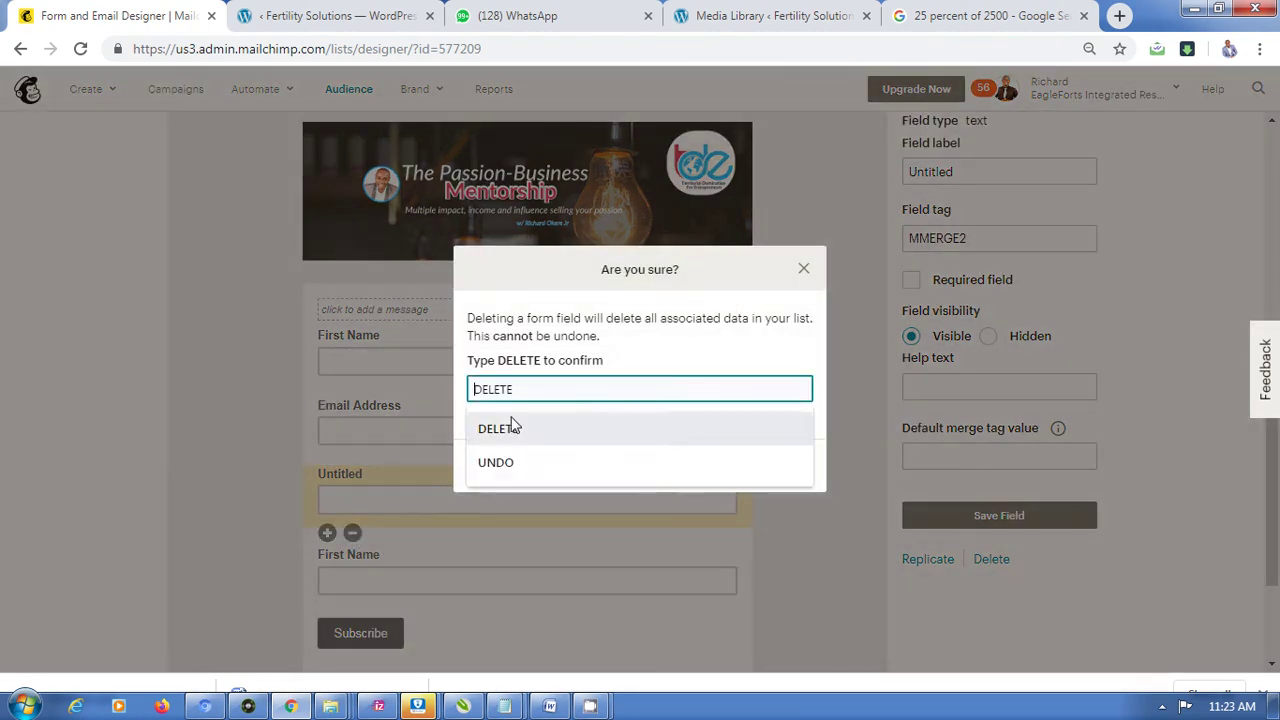
left_click(512, 427)
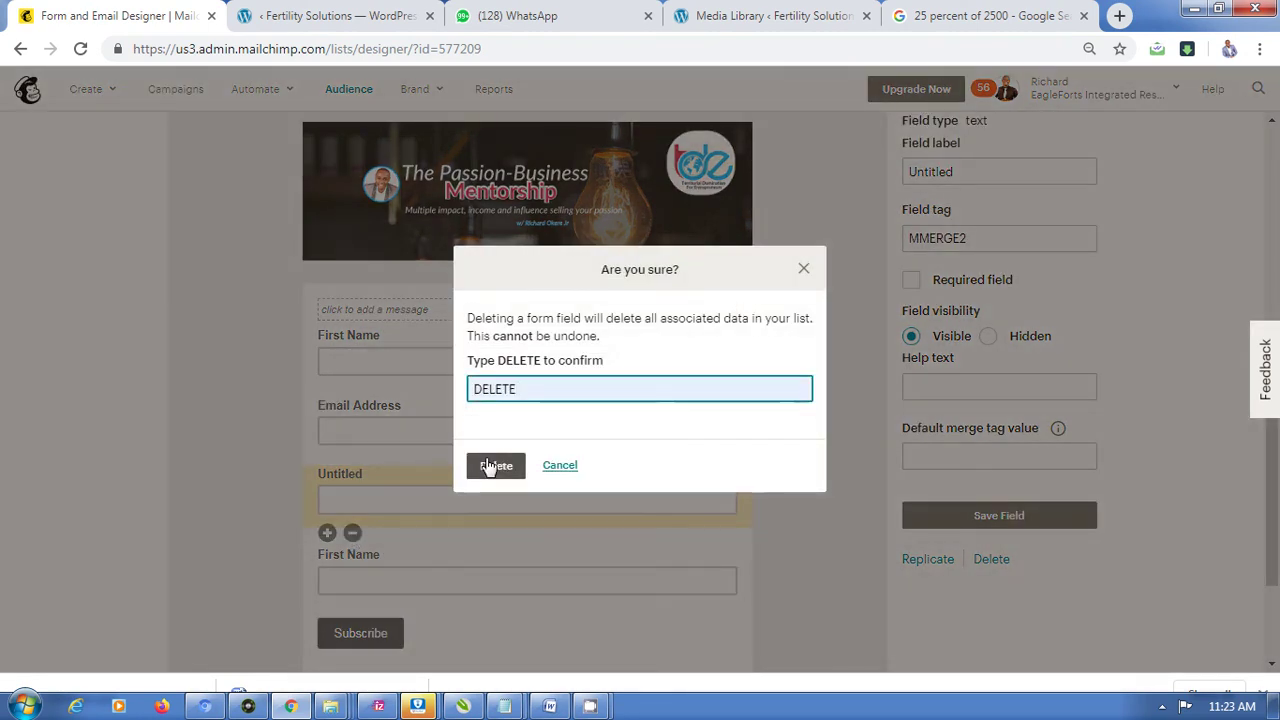
left_click(489, 466)
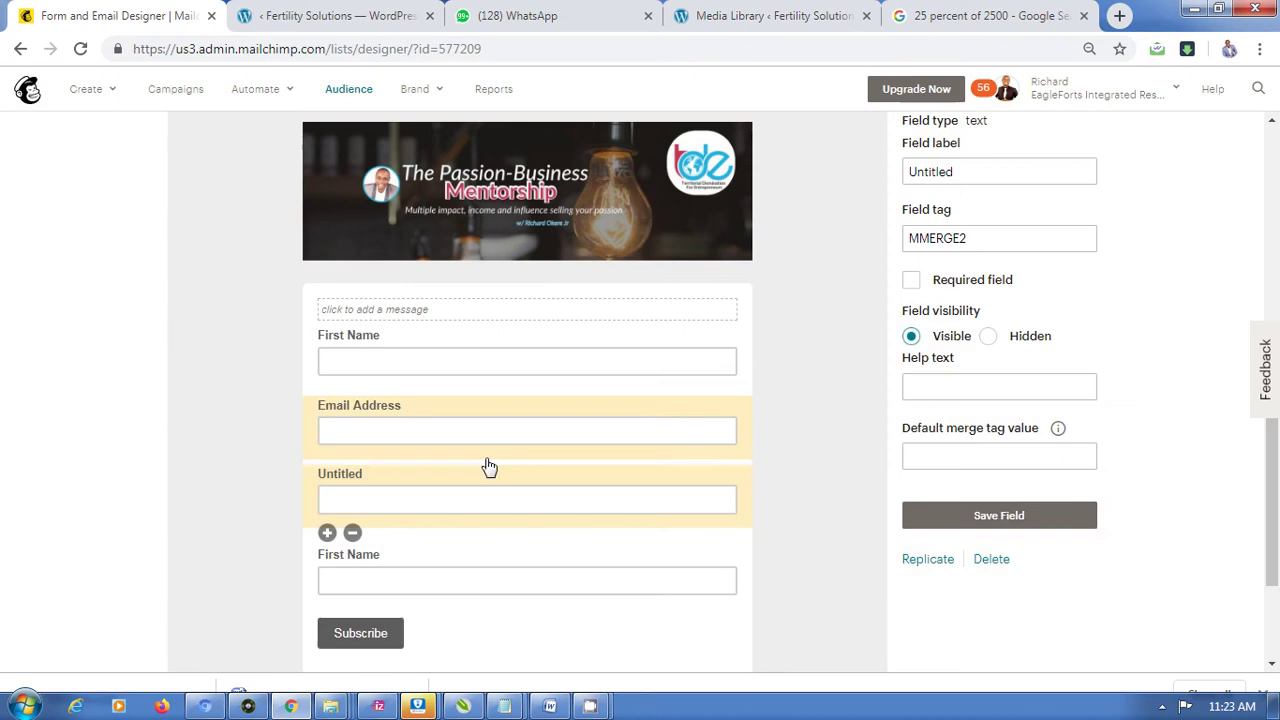
left_click(954, 528)
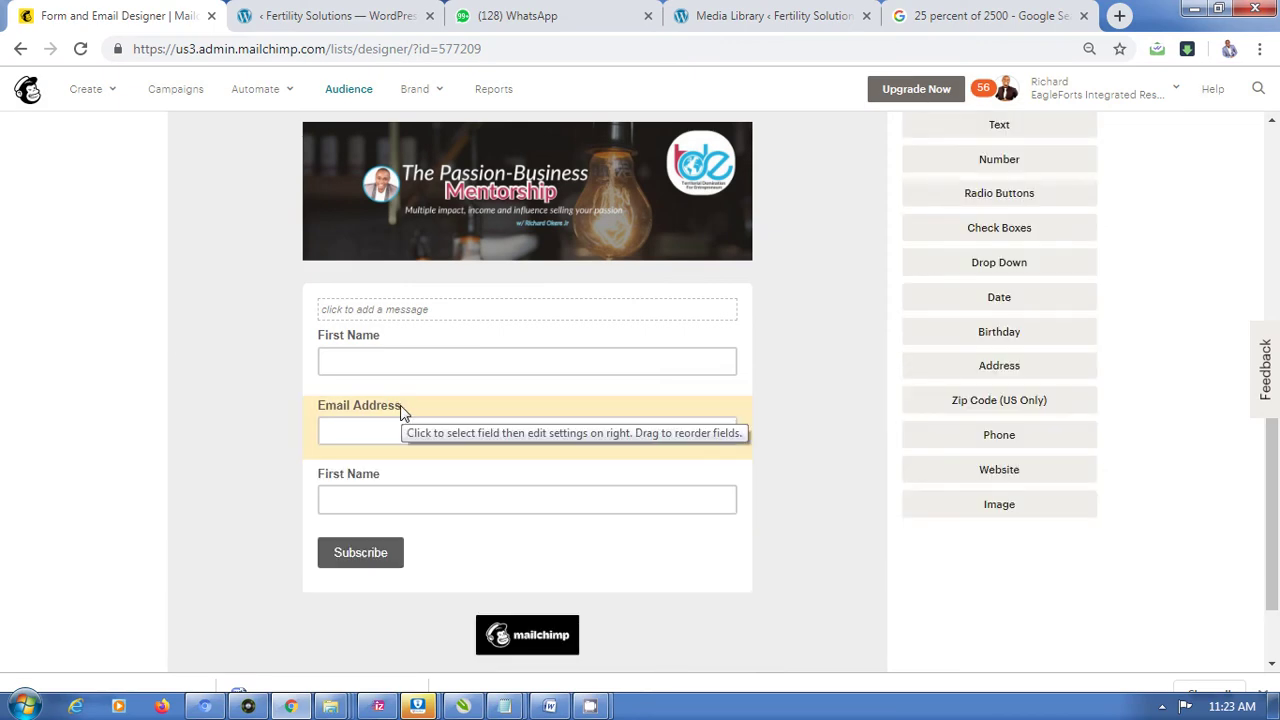
Delete the duplicate First Name field, confirming with DELETE.
scroll(1275, 495, "up", 1)
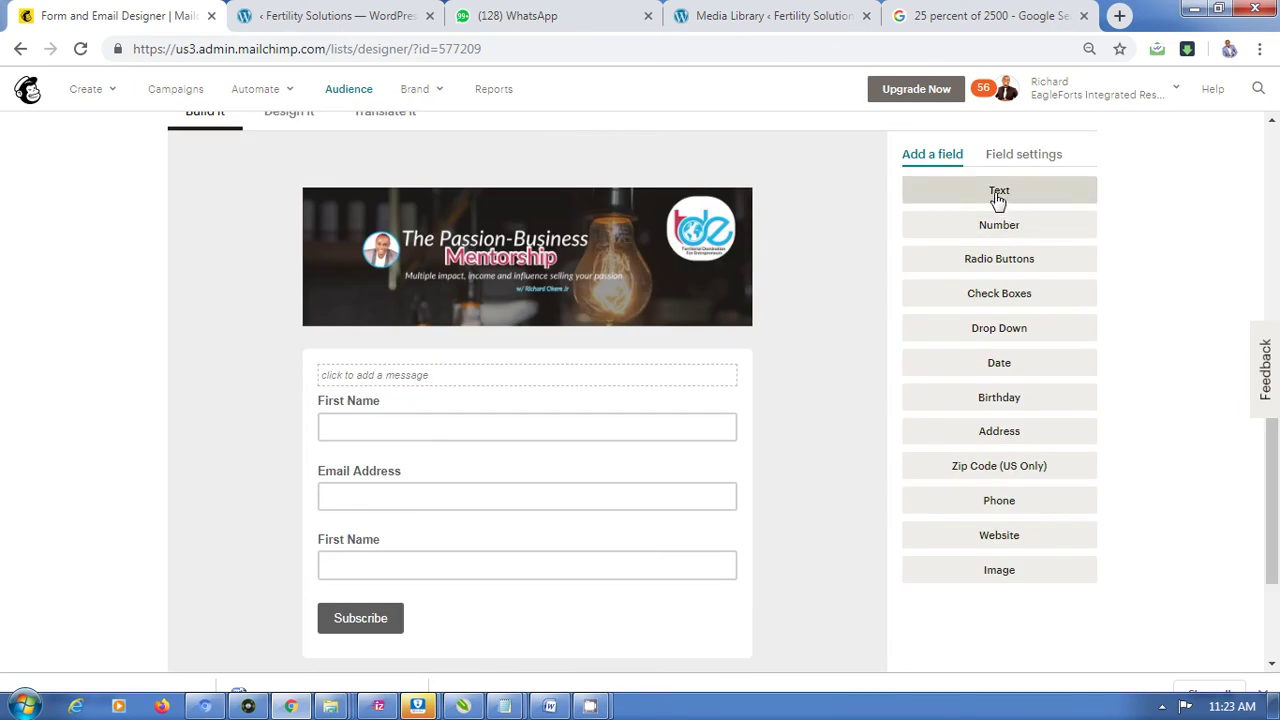
left_click(446, 562)
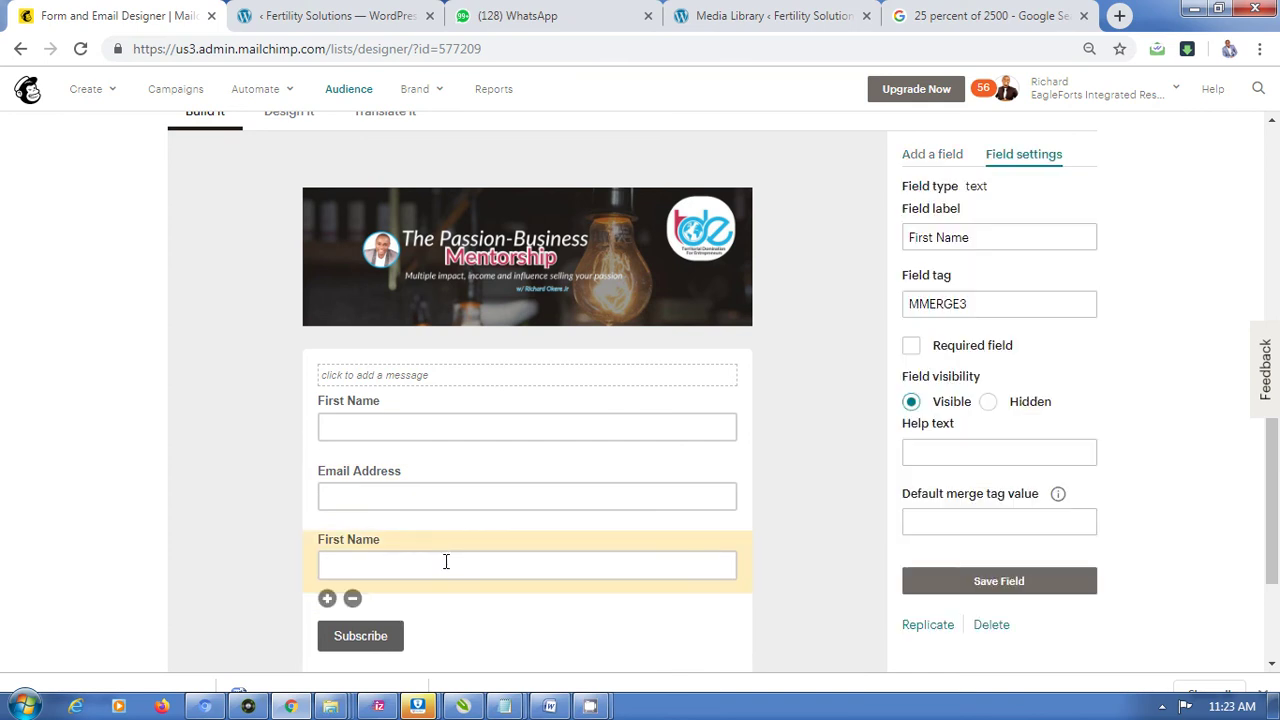
left_click(352, 598)
left_click(508, 391)
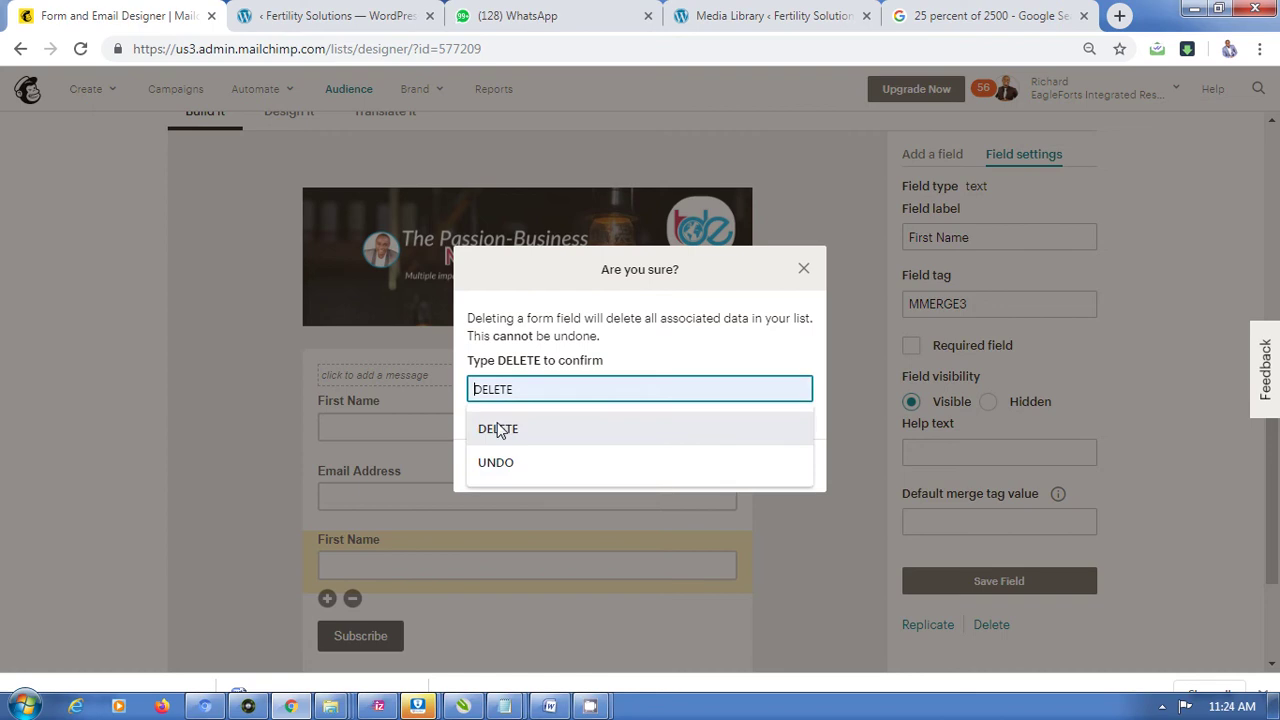
left_click(491, 426)
left_click(491, 464)
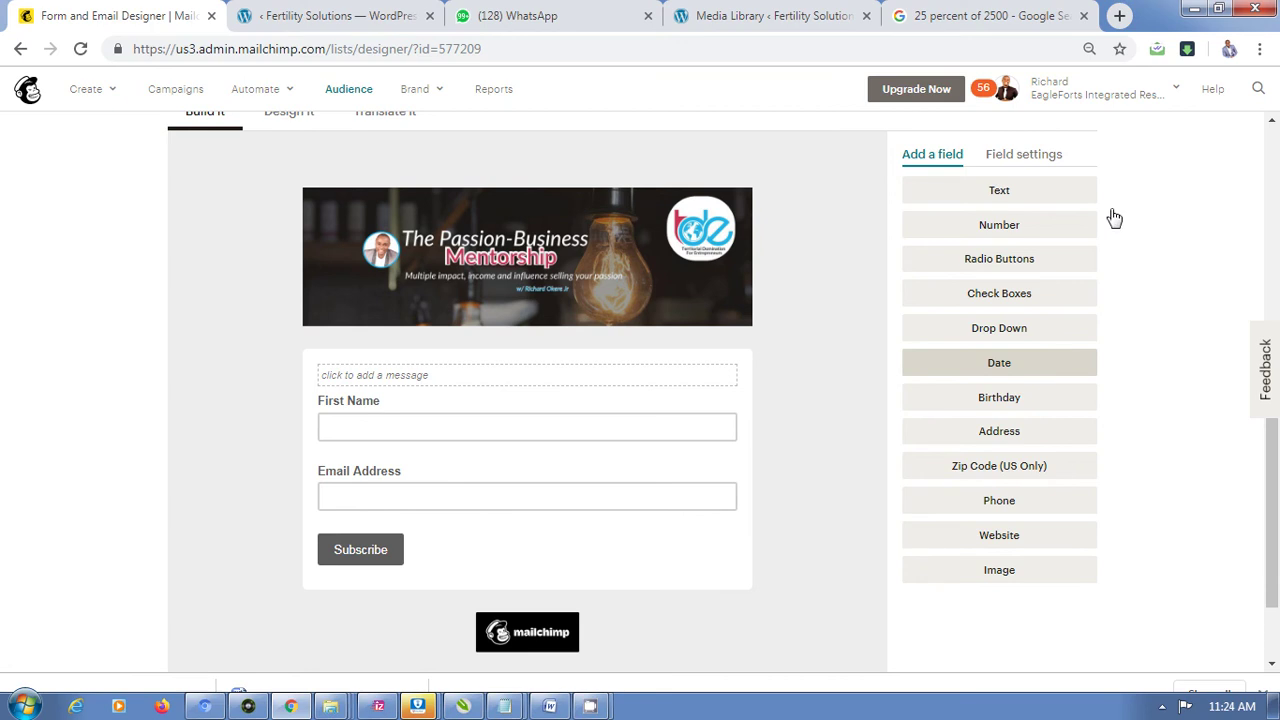
Add a Number field labelled 'Phone Number' and save it, then select the spare Untitled field.
left_click(982, 236)
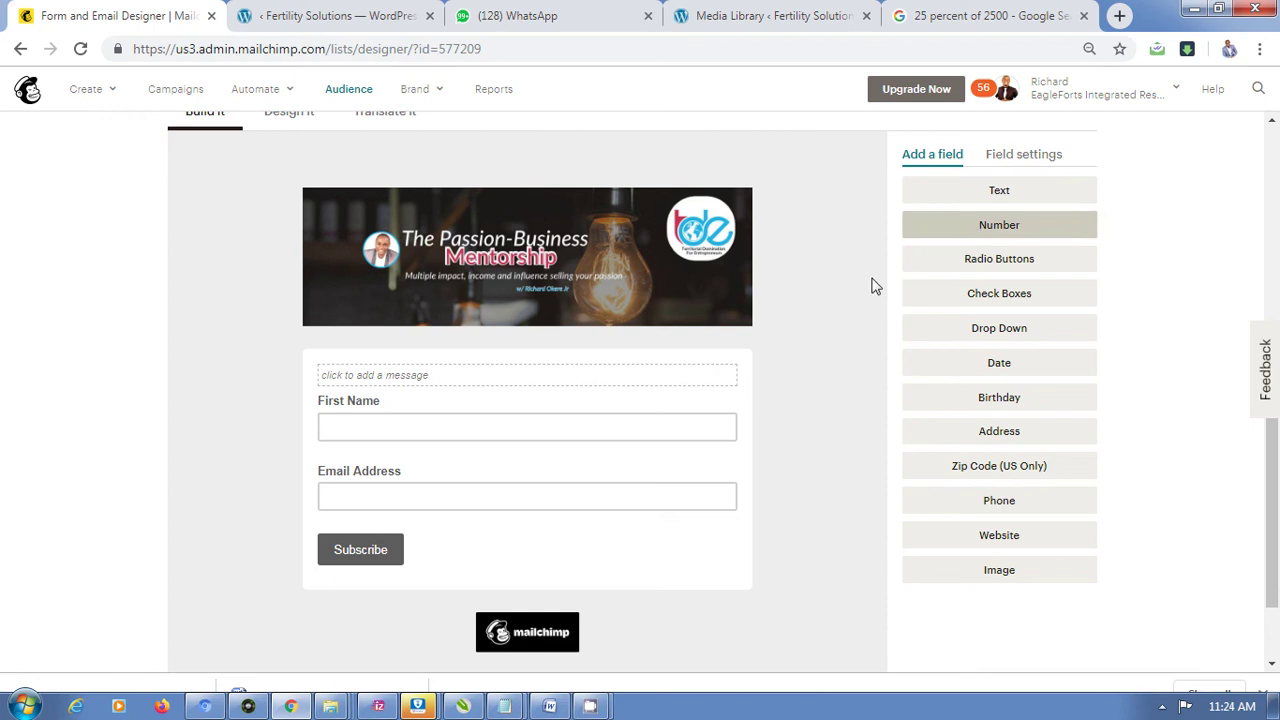
left_click(975, 233)
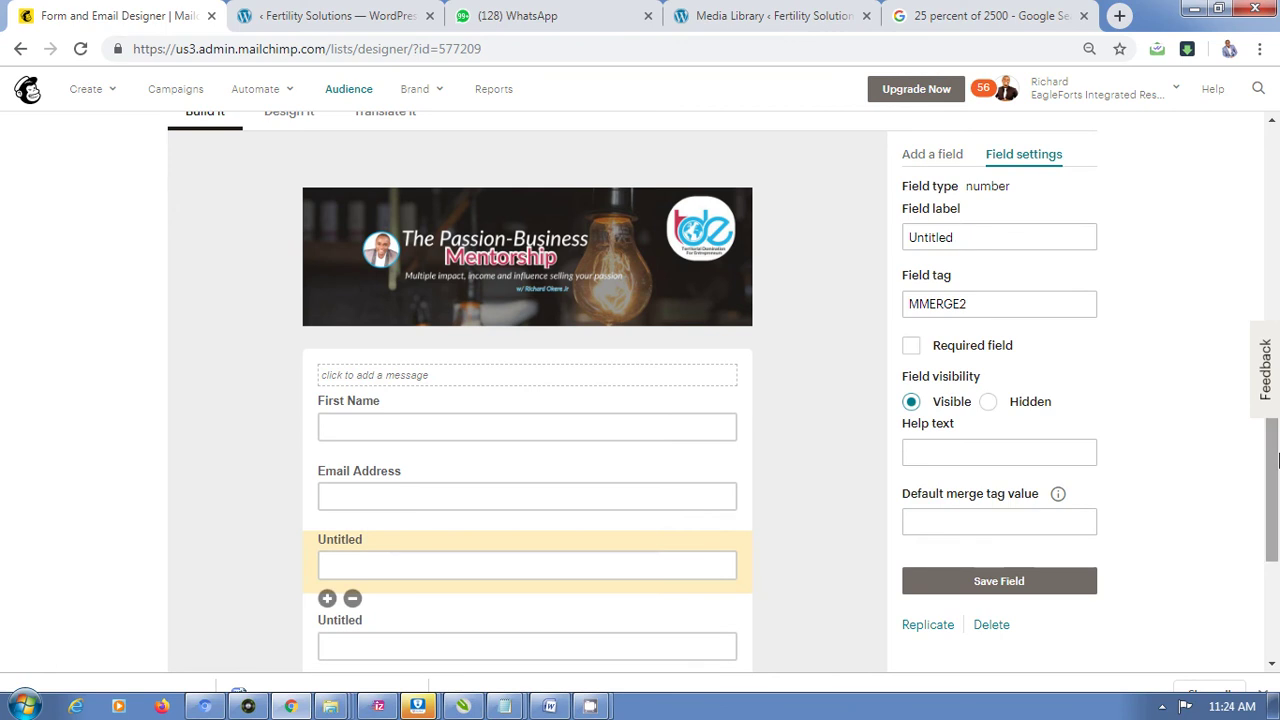
left_click_drag(1276, 468, 1276, 484)
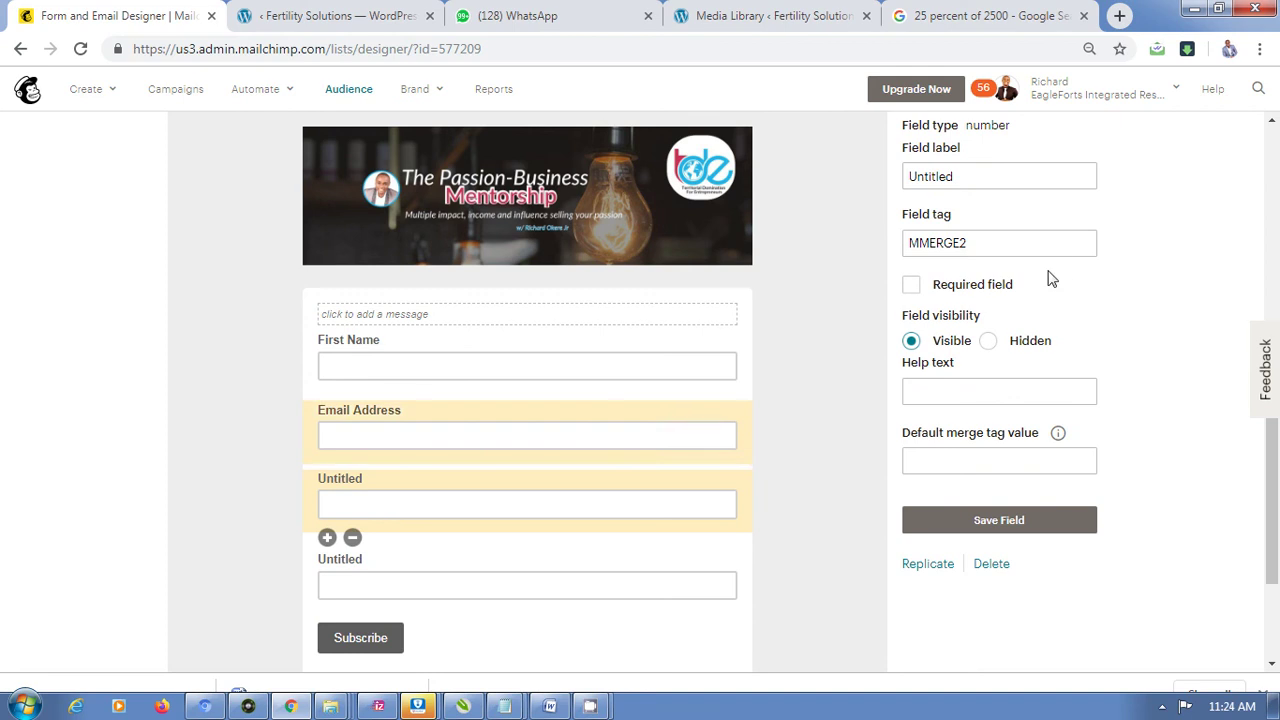
left_click(953, 176)
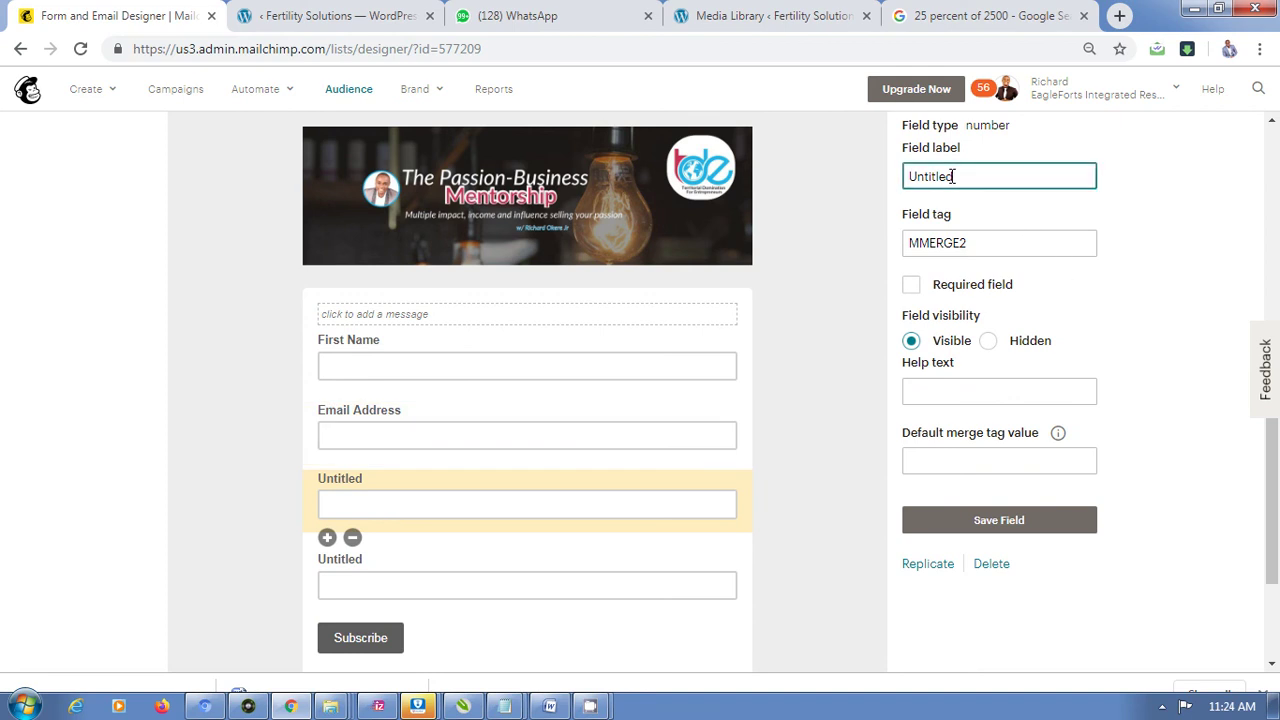
double_click(953, 176)
type("Phone Number")
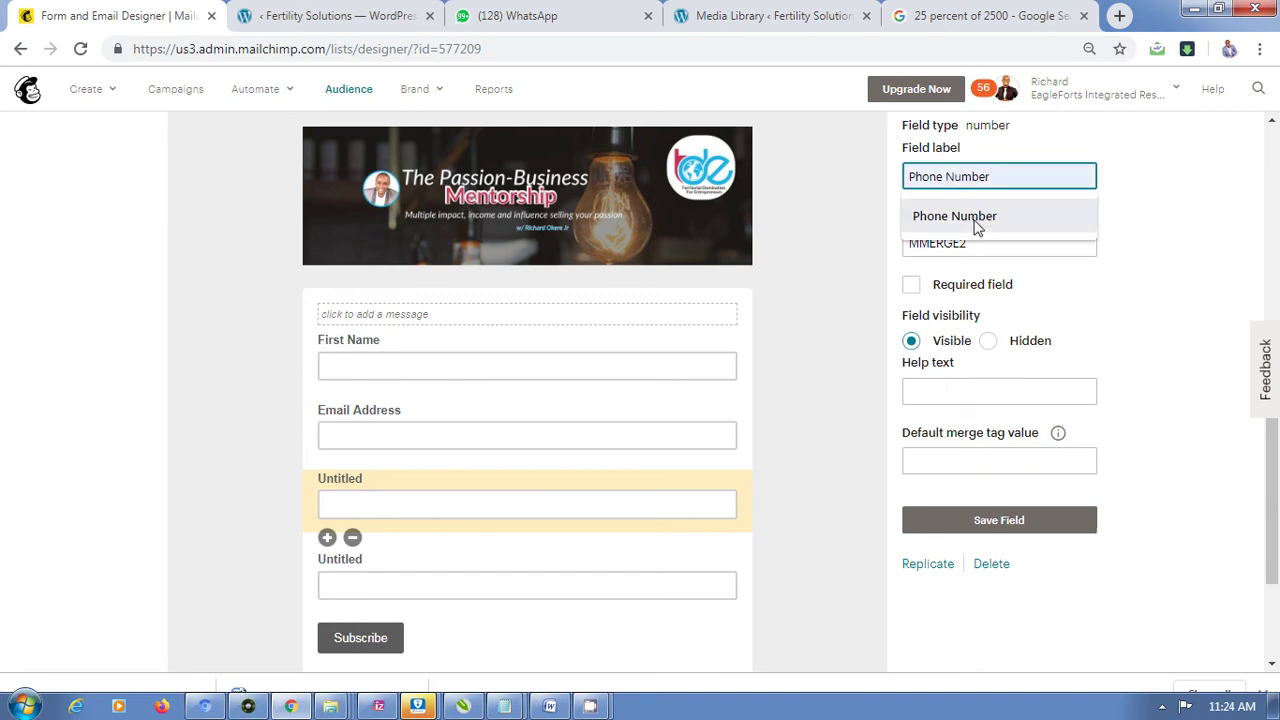
left_click(977, 222)
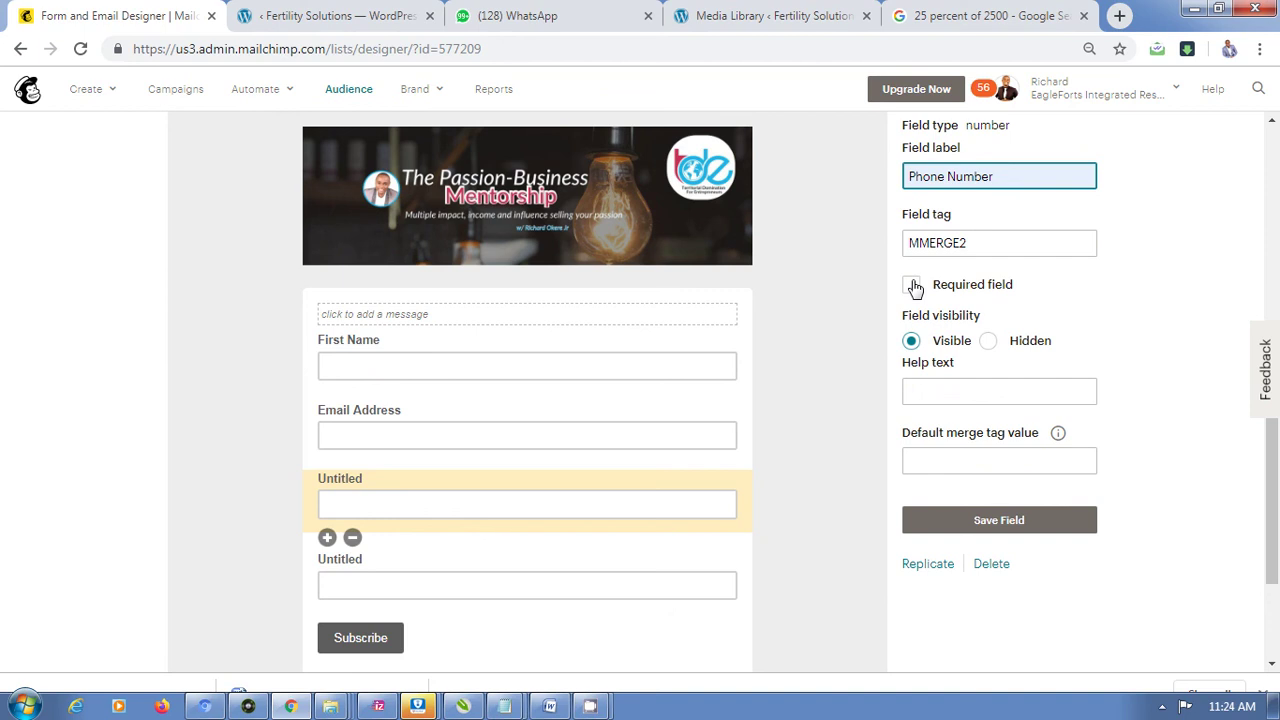
left_click(987, 525)
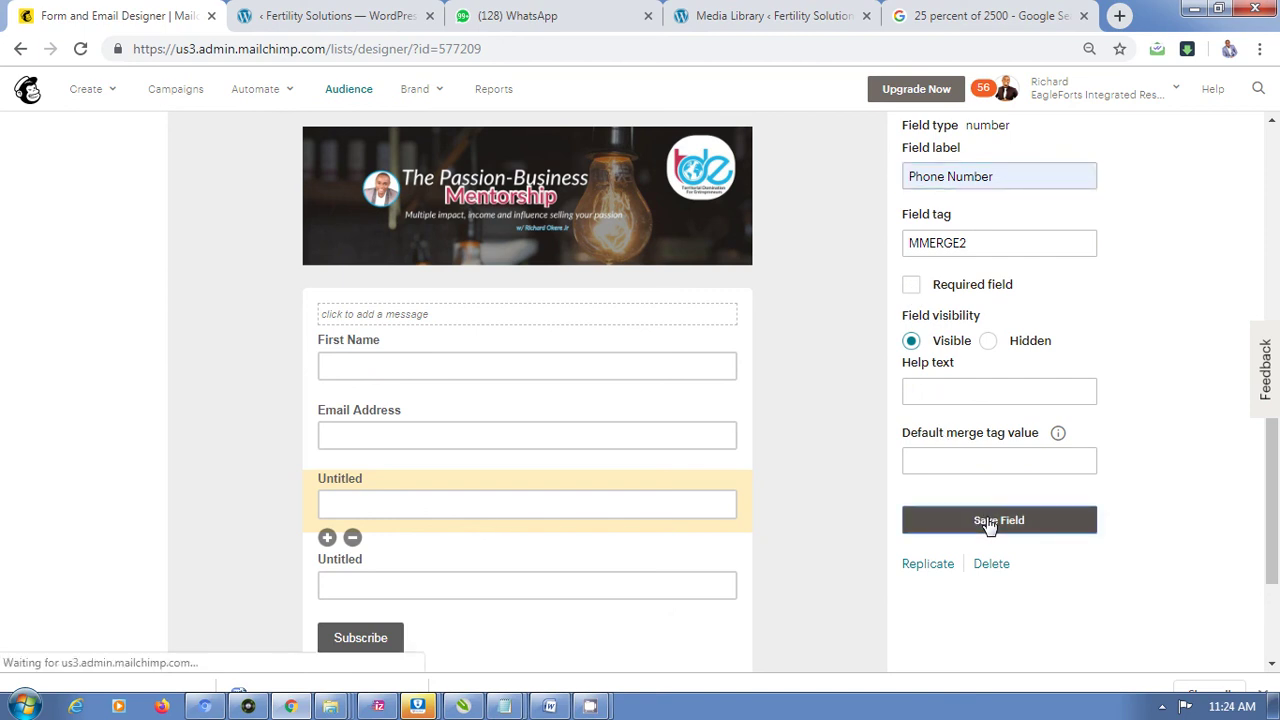
left_click(391, 580)
Remove the spare Untitled field, confirming with DELETE, and check the remaining fields.
left_click(355, 607)
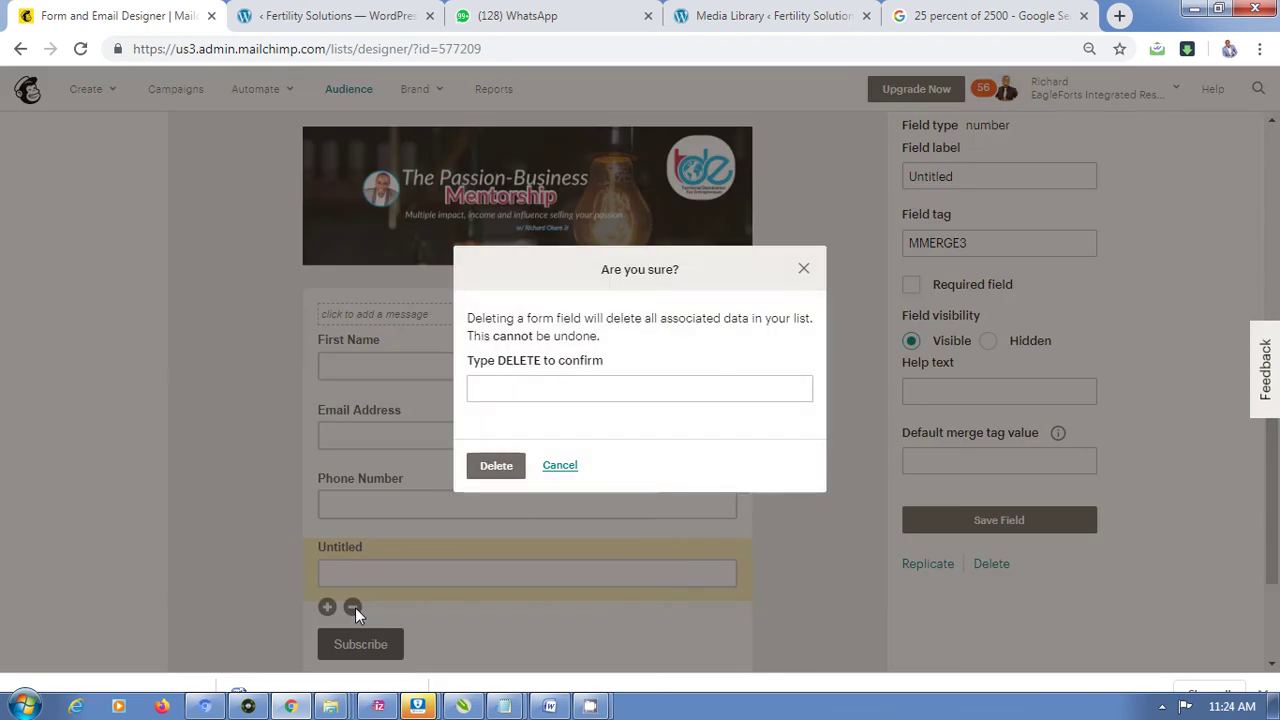
left_click(545, 385)
left_click(498, 428)
left_click(497, 455)
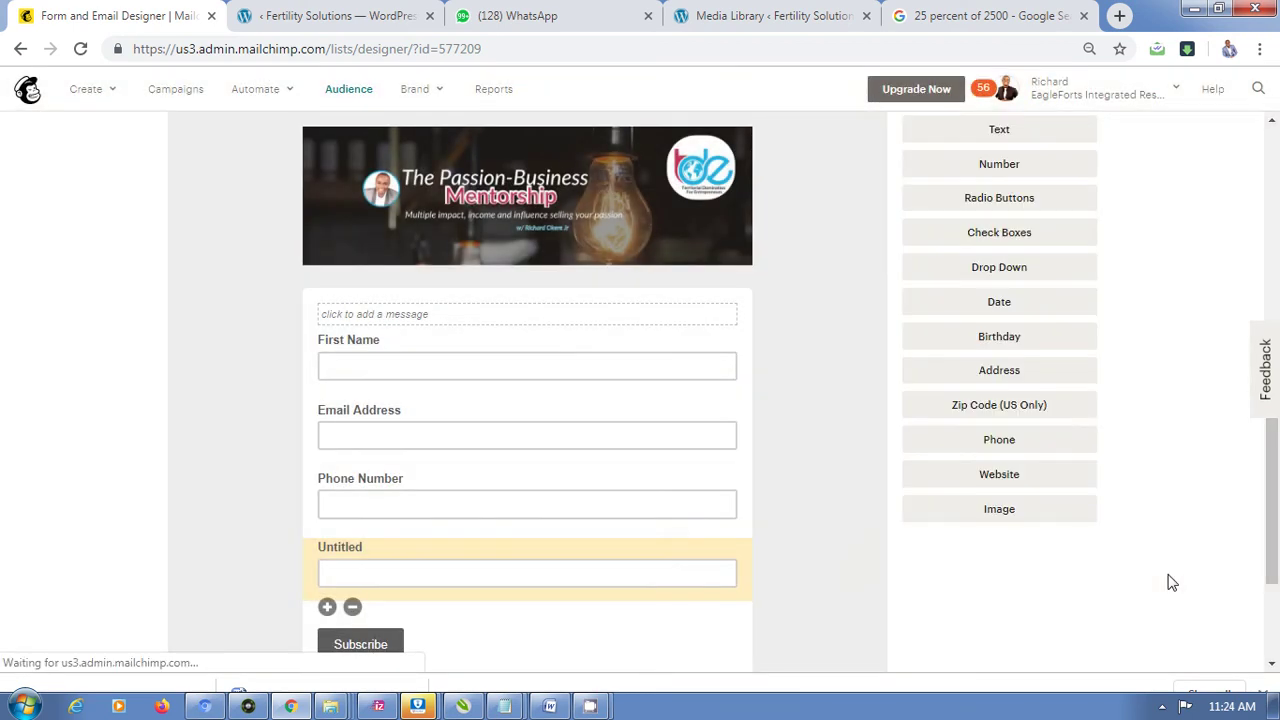
scroll(1278, 515, "up", 1)
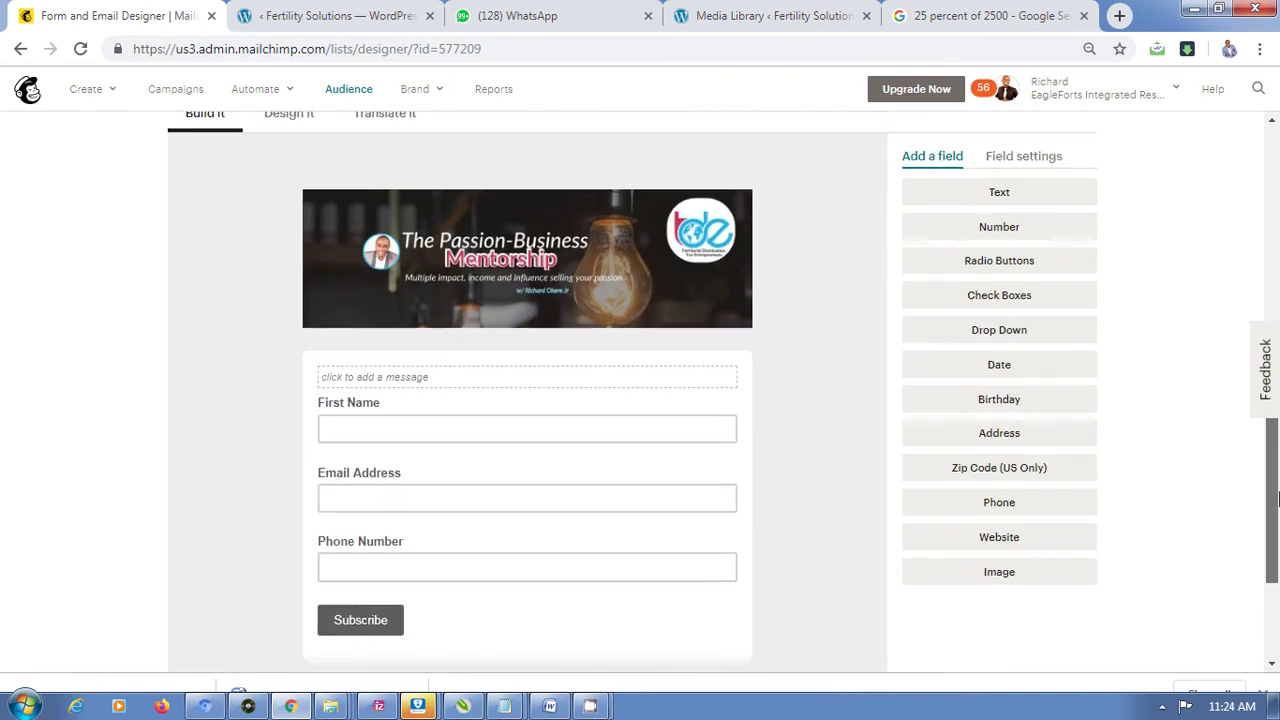
scroll(1278, 500, "down", 1)
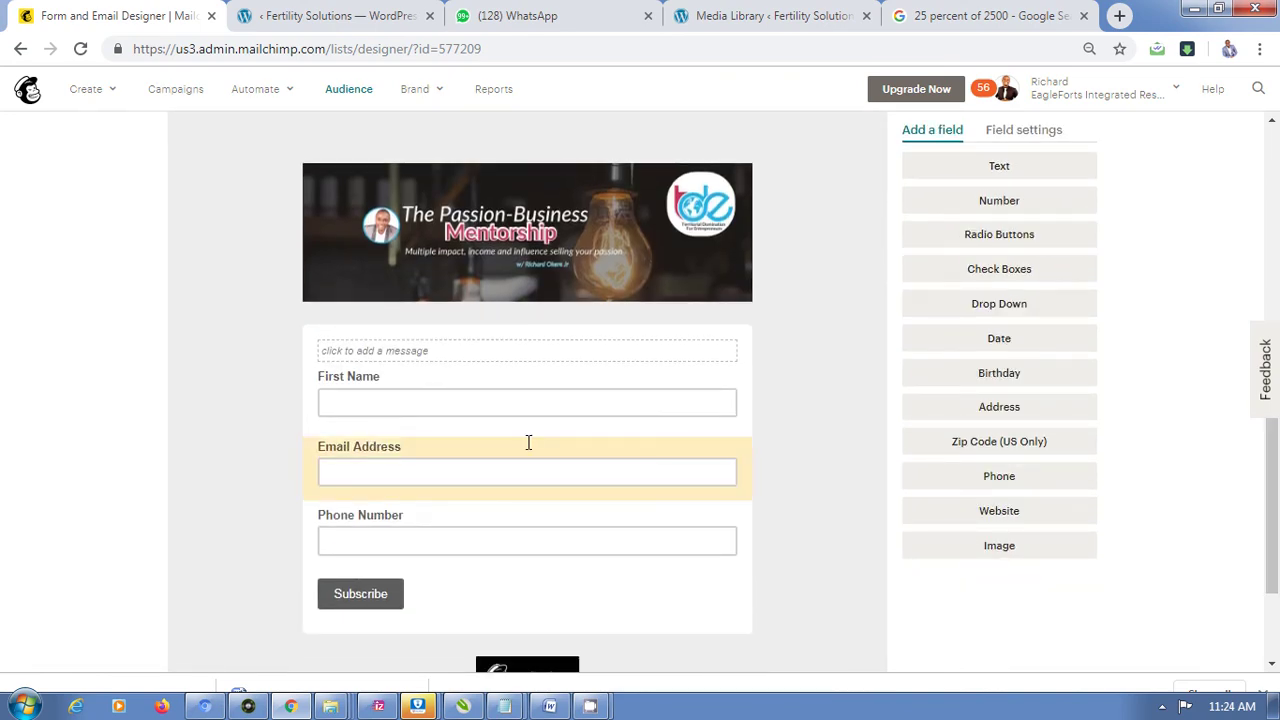
left_click(455, 472)
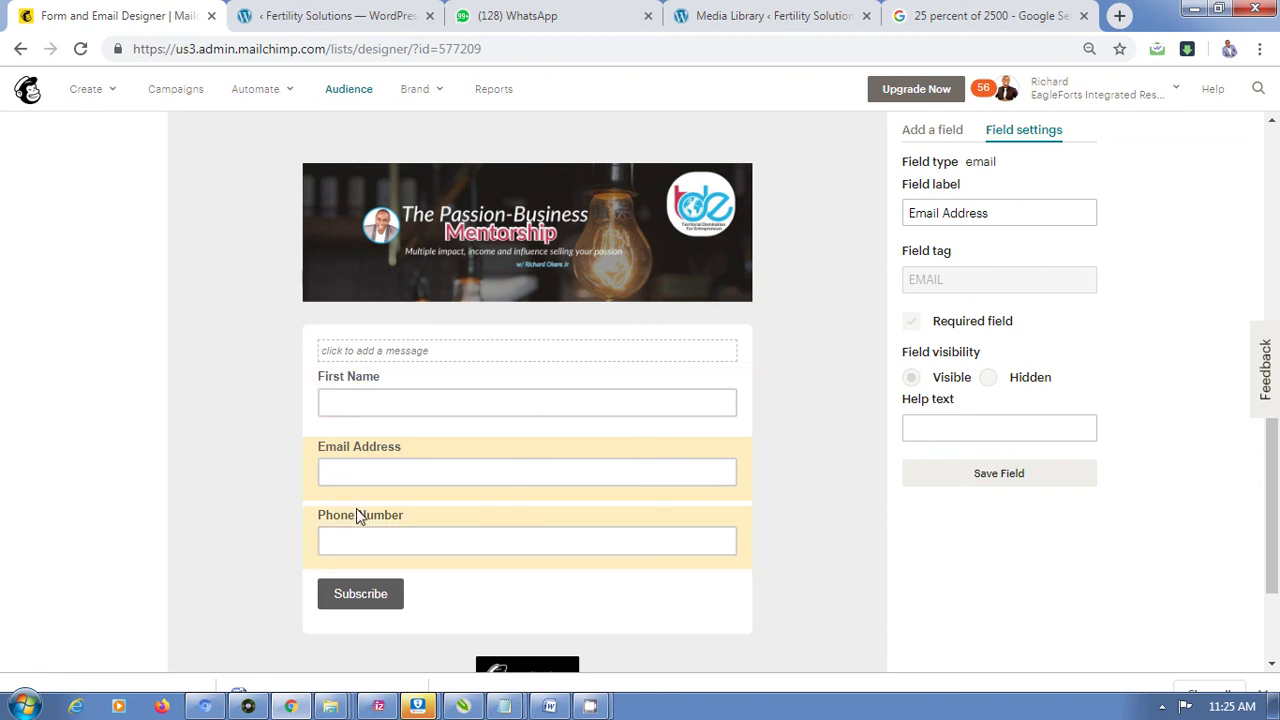
left_click_drag(356, 515, 354, 443)
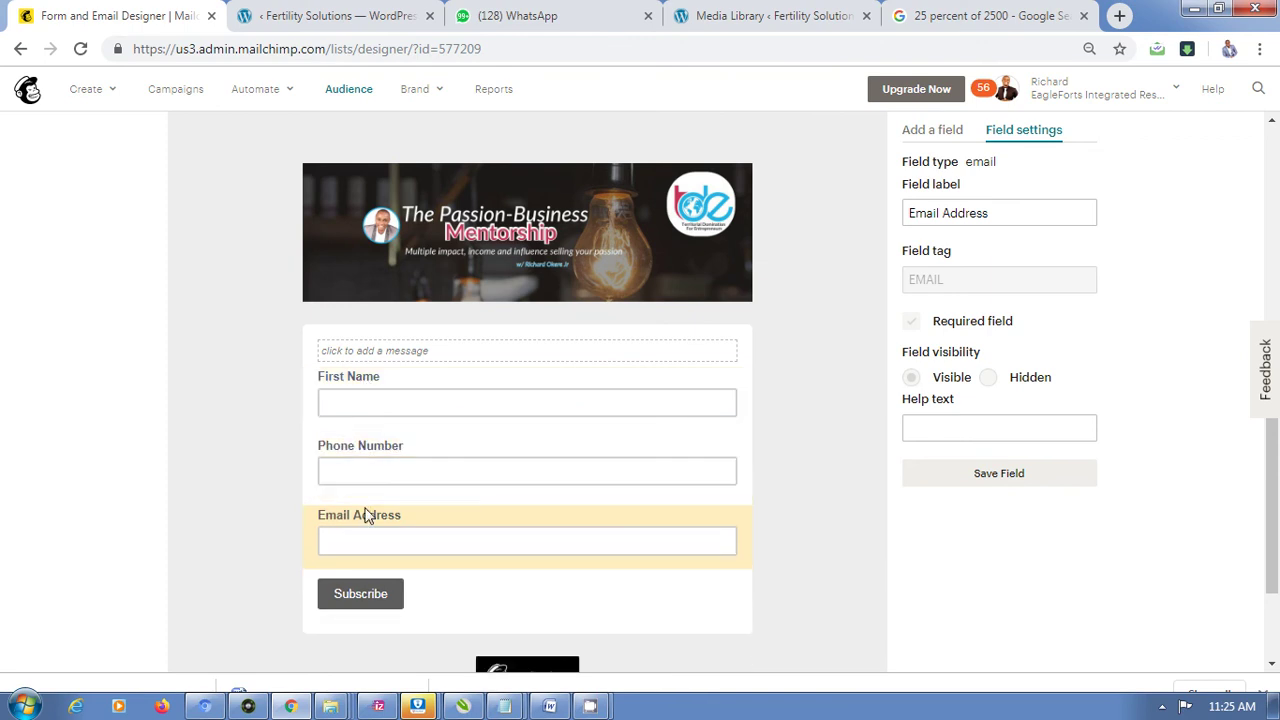
left_click_drag(366, 514, 364, 436)
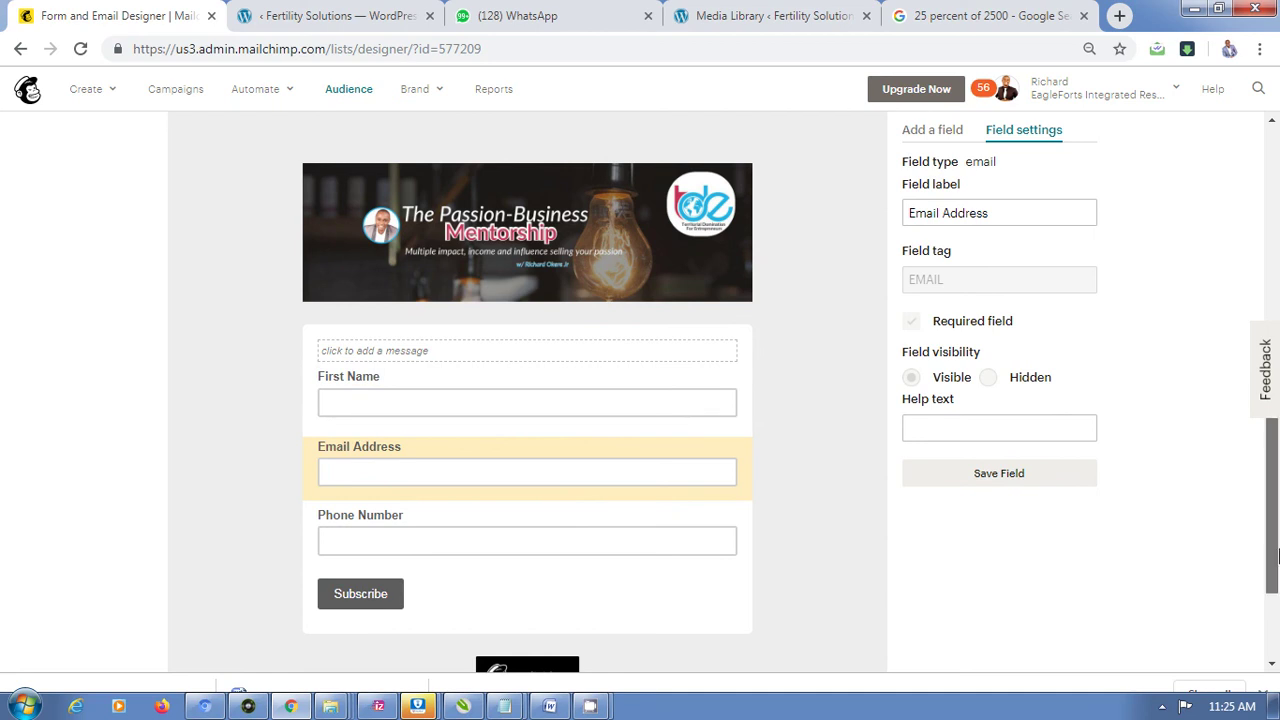
scroll(1273, 505, "up", 2)
scroll(1275, 505, "down", 1)
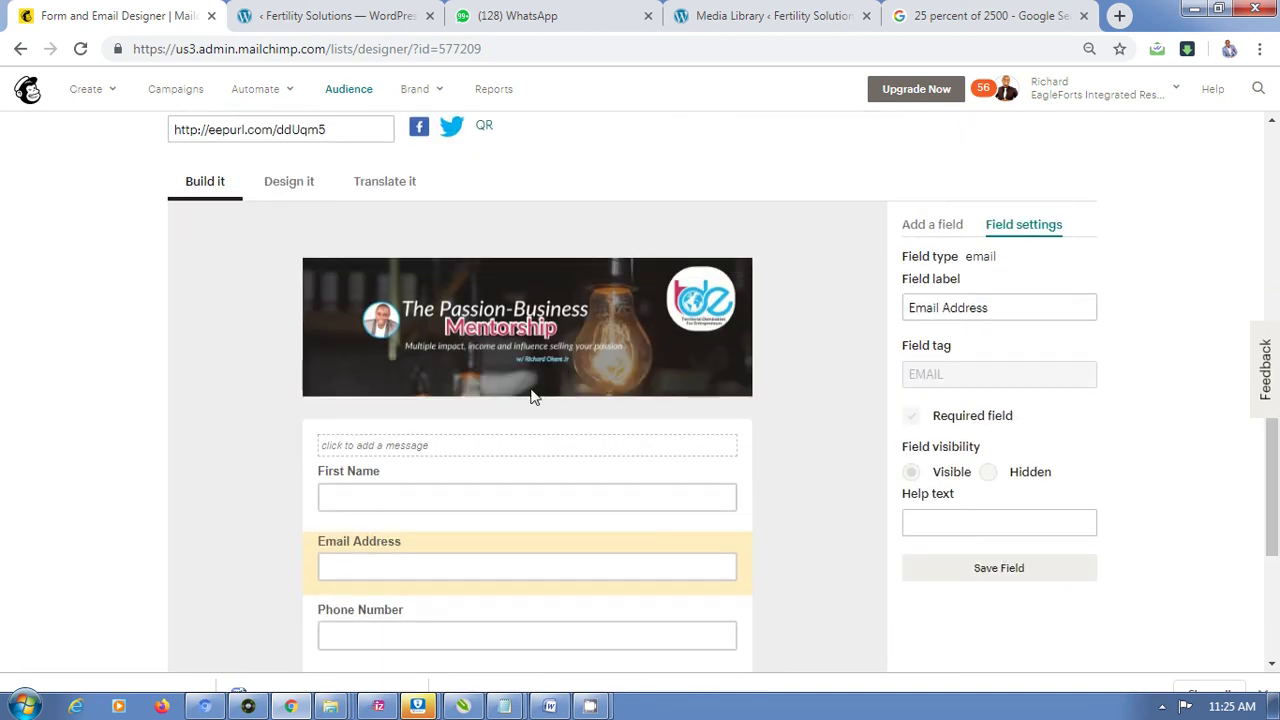
Choose 'change' on the header banner image to bring up Content Studio's My Files.
mouse_move(536, 326)
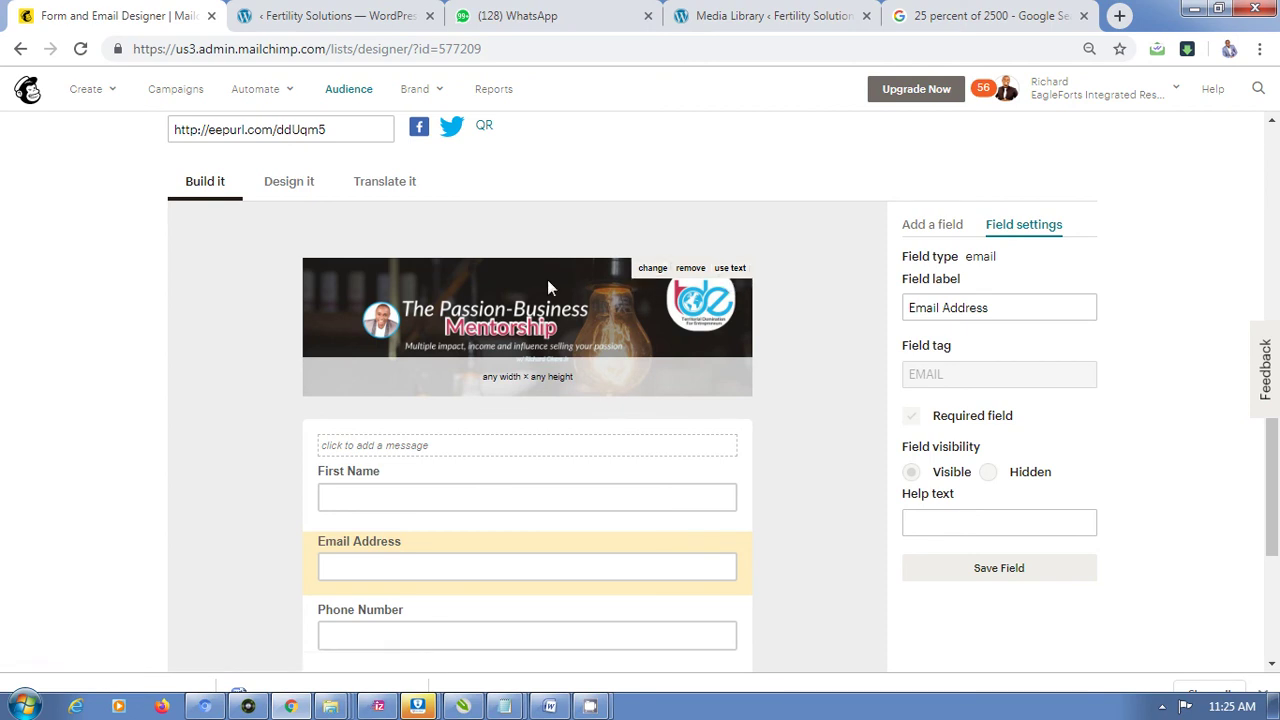
left_click(652, 272)
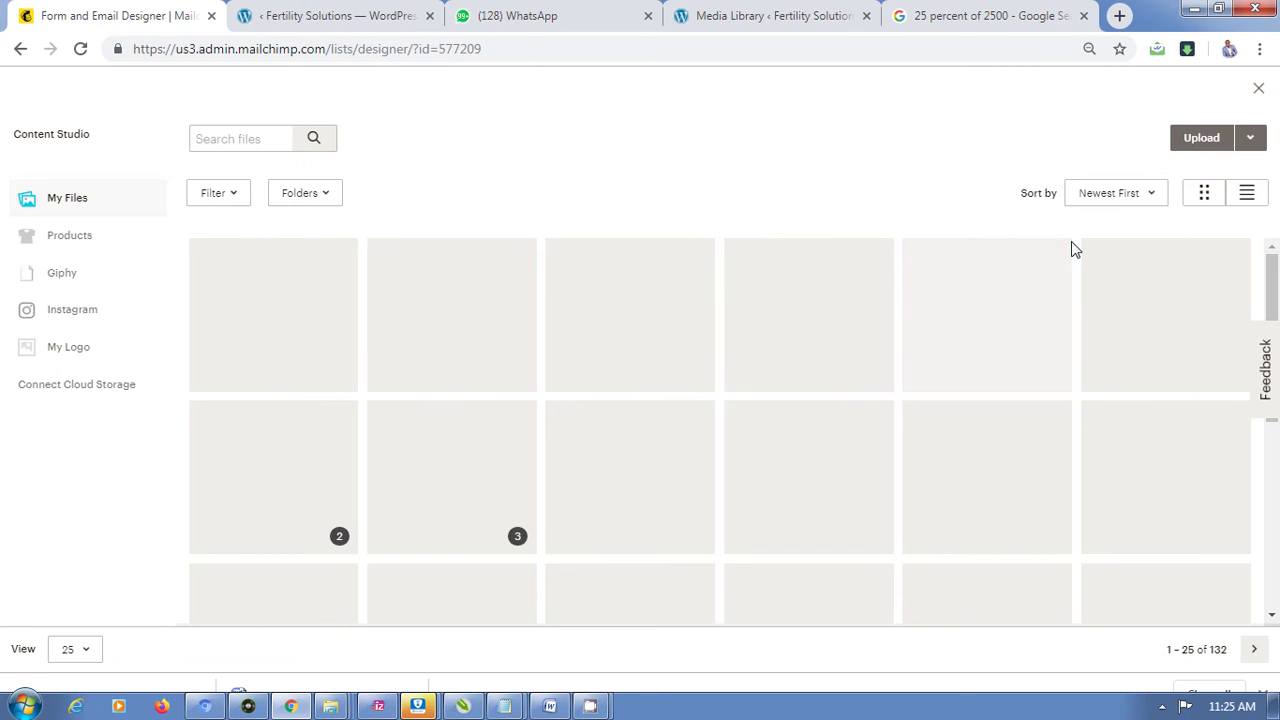
Upload the '10x Leadership Mastermind header' picture from Pictures into the Content Studio.
left_click(1203, 140)
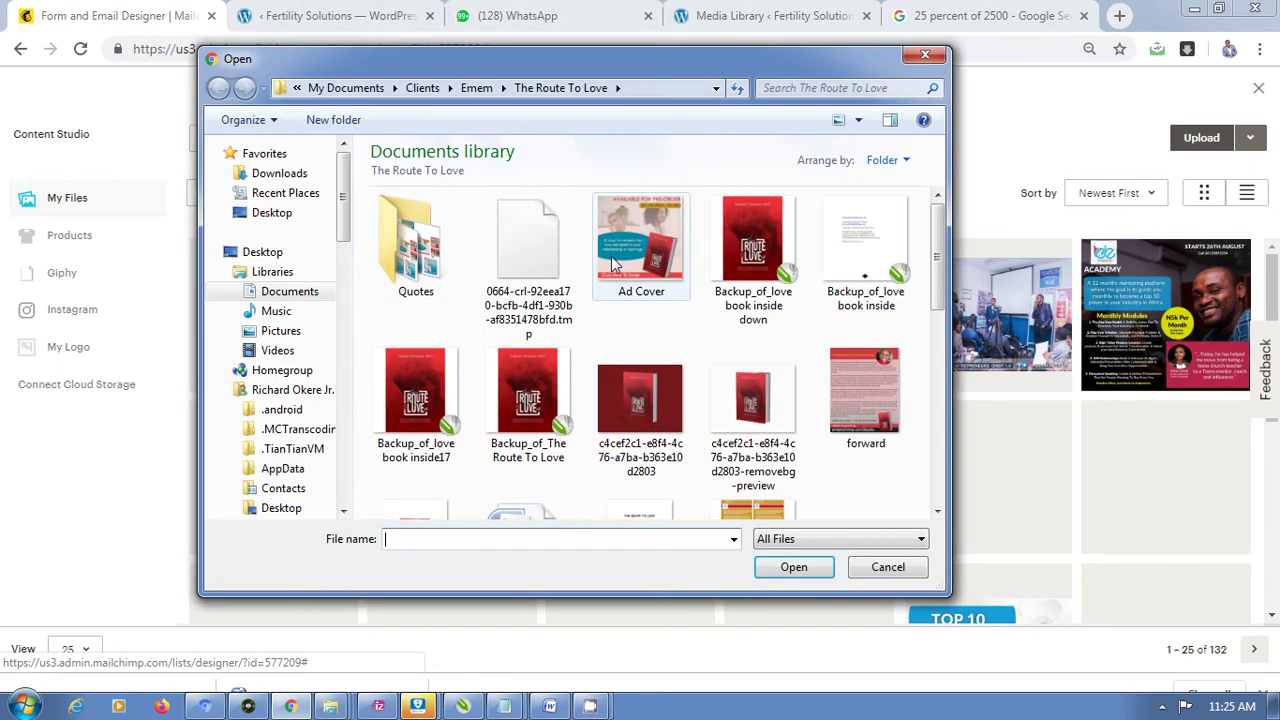
left_click(287, 331)
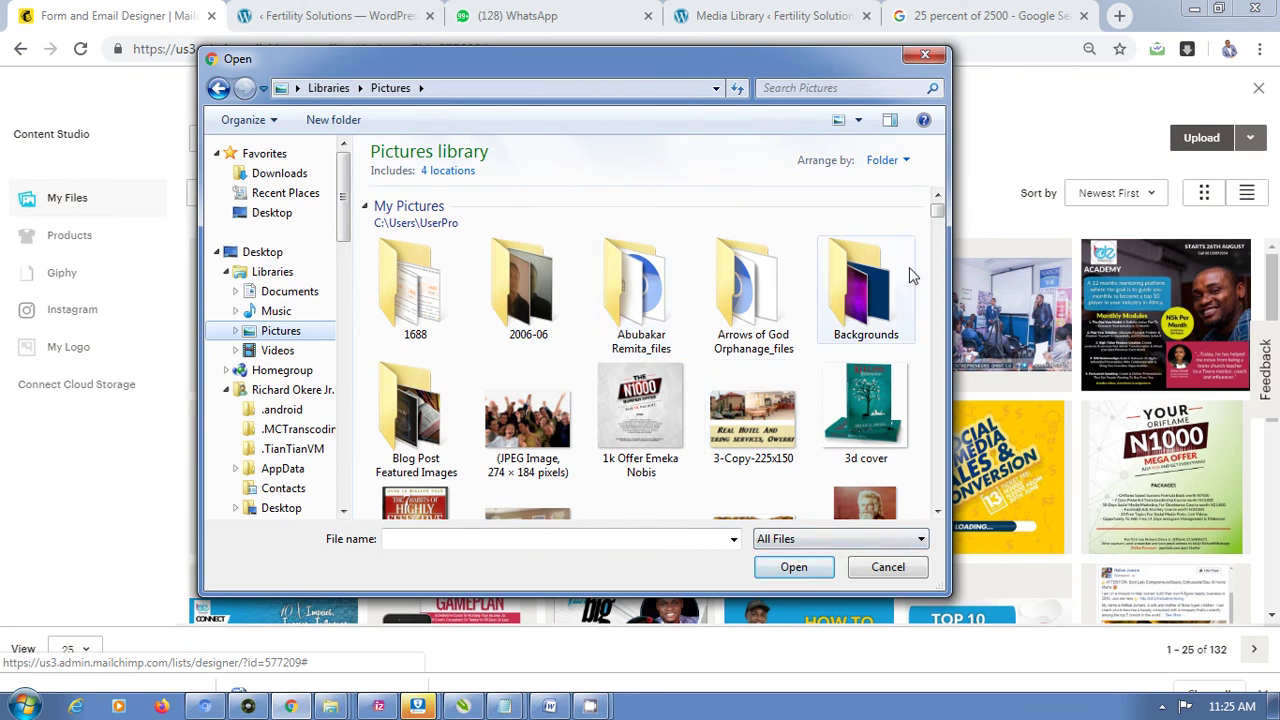
scroll(938, 378, "down", 3)
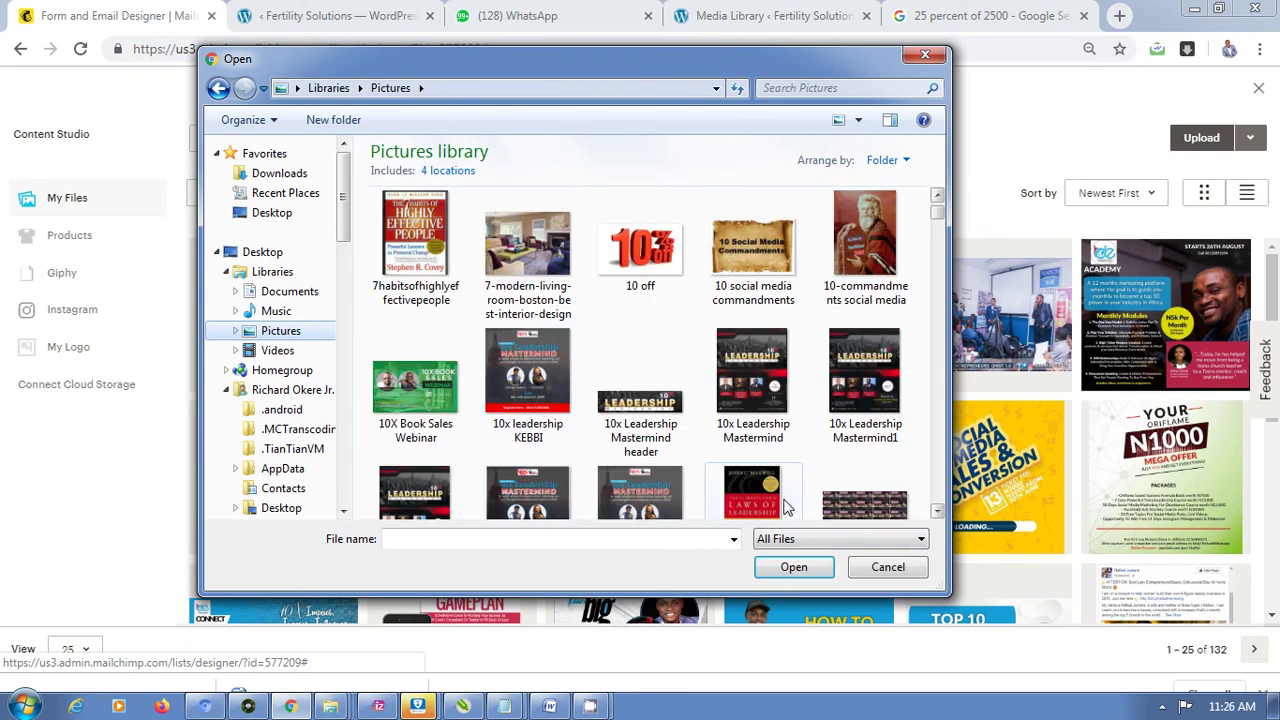
left_click(648, 422)
left_click(795, 567)
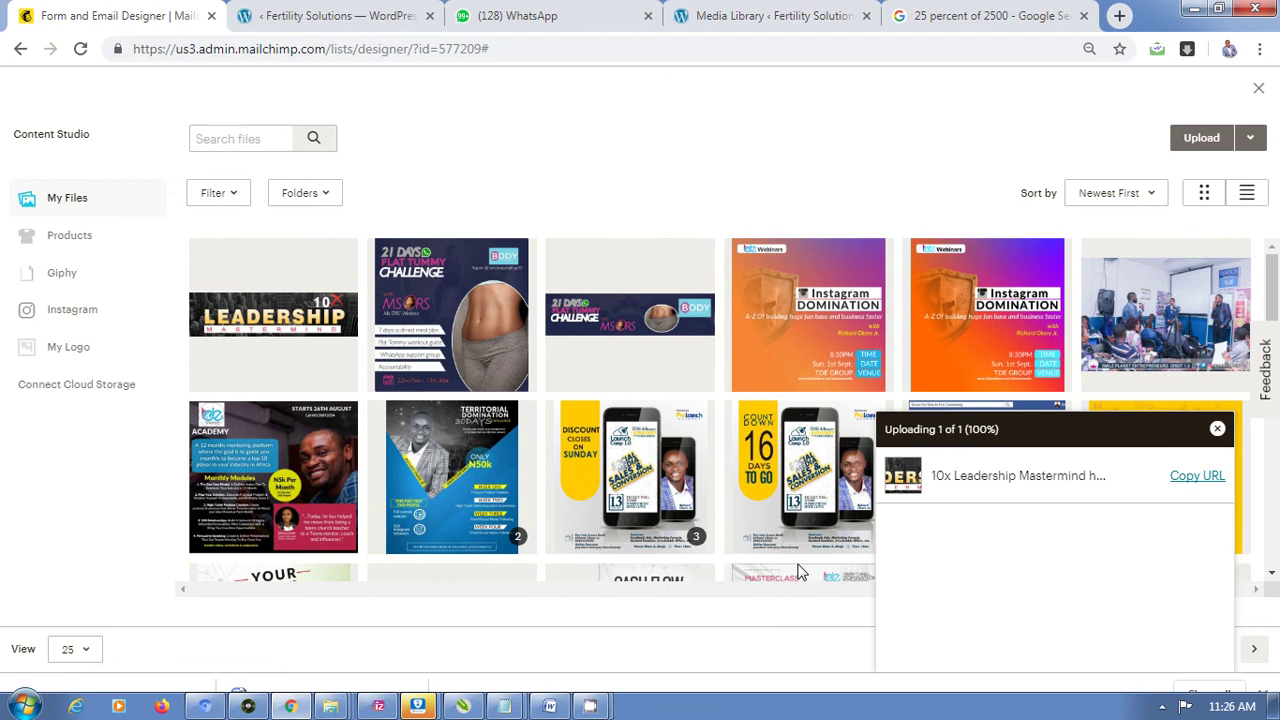
Insert the uploaded 10x Leadership Mastermind header as the form banner and save the image.
left_click(270, 300)
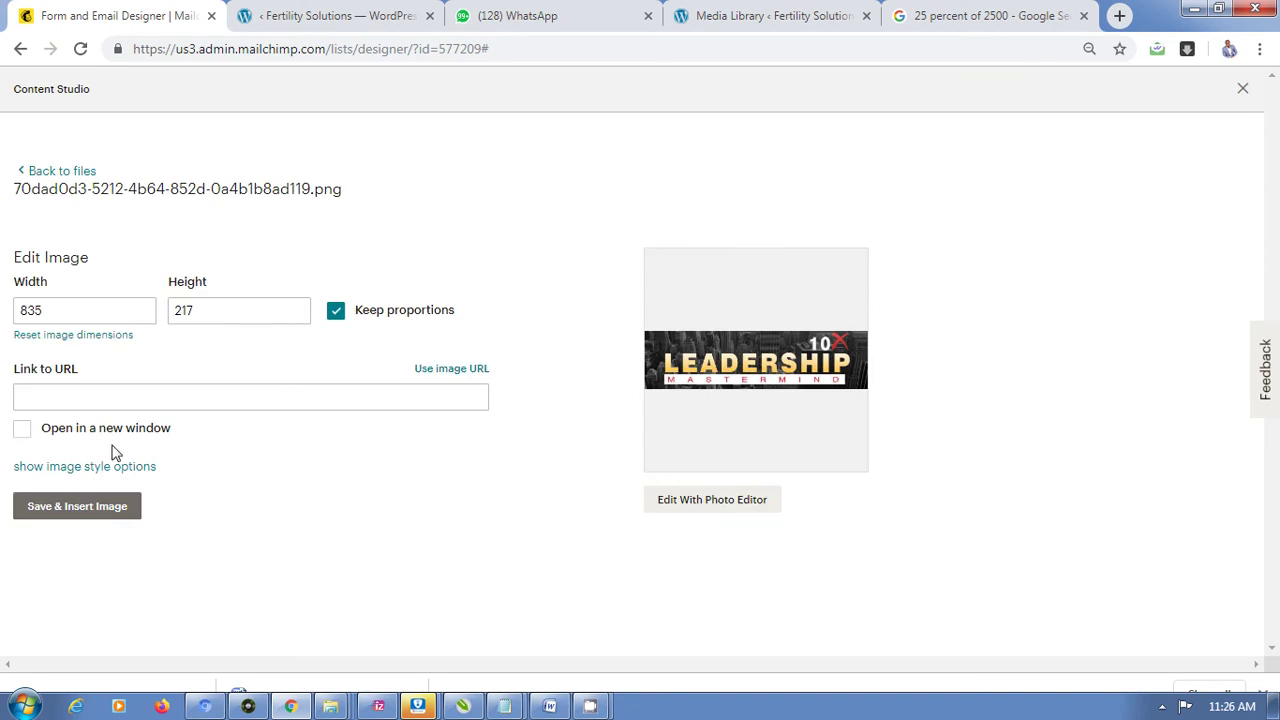
left_click(114, 506)
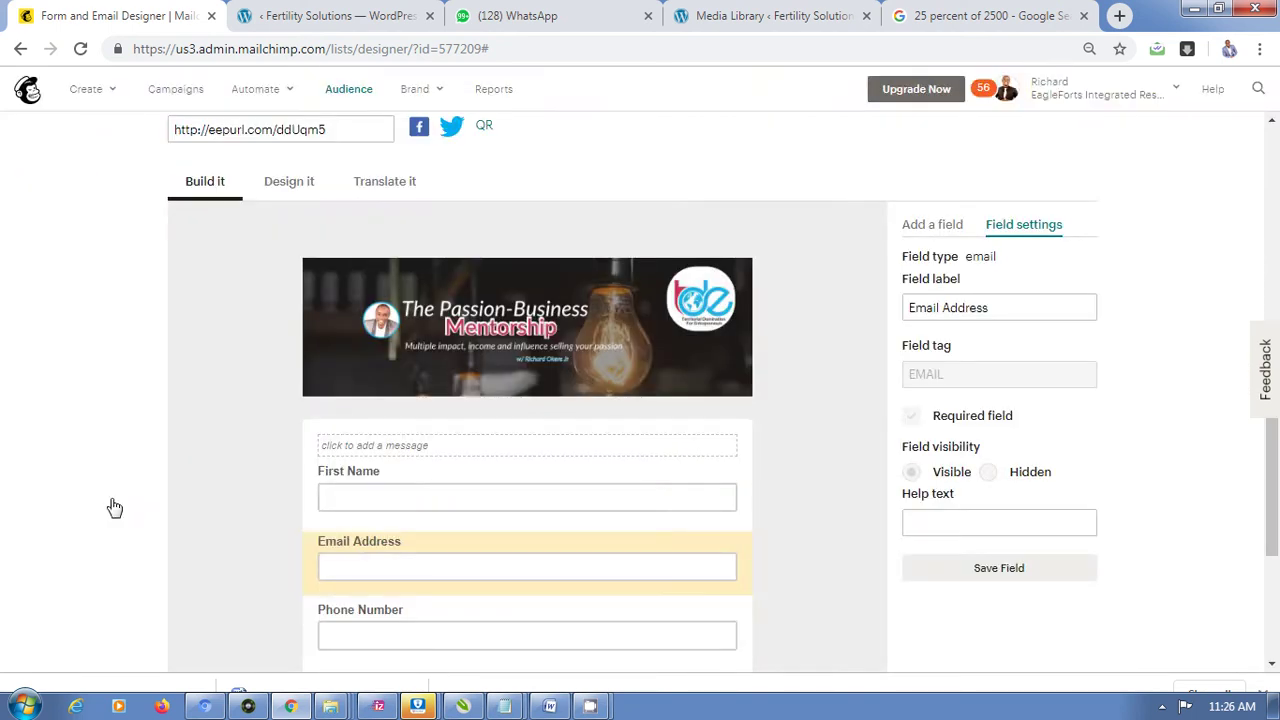
mouse_move(510, 355)
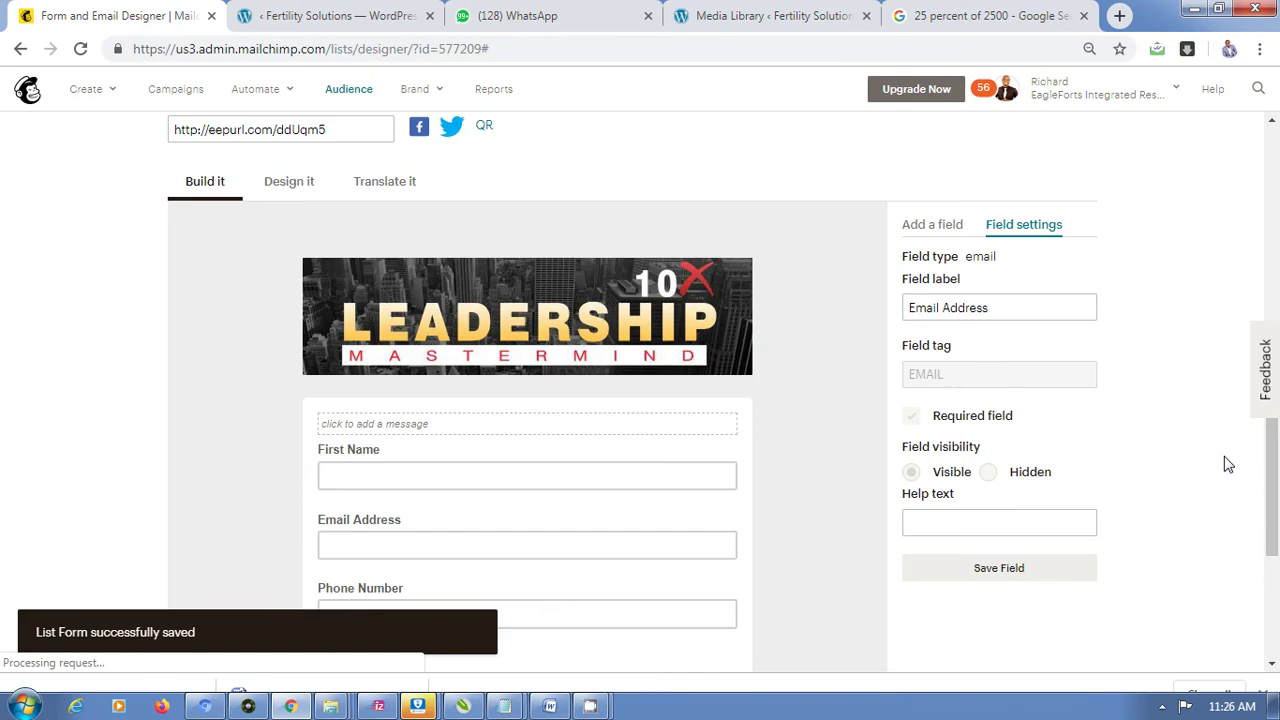
left_click_drag(1278, 447, 1276, 474)
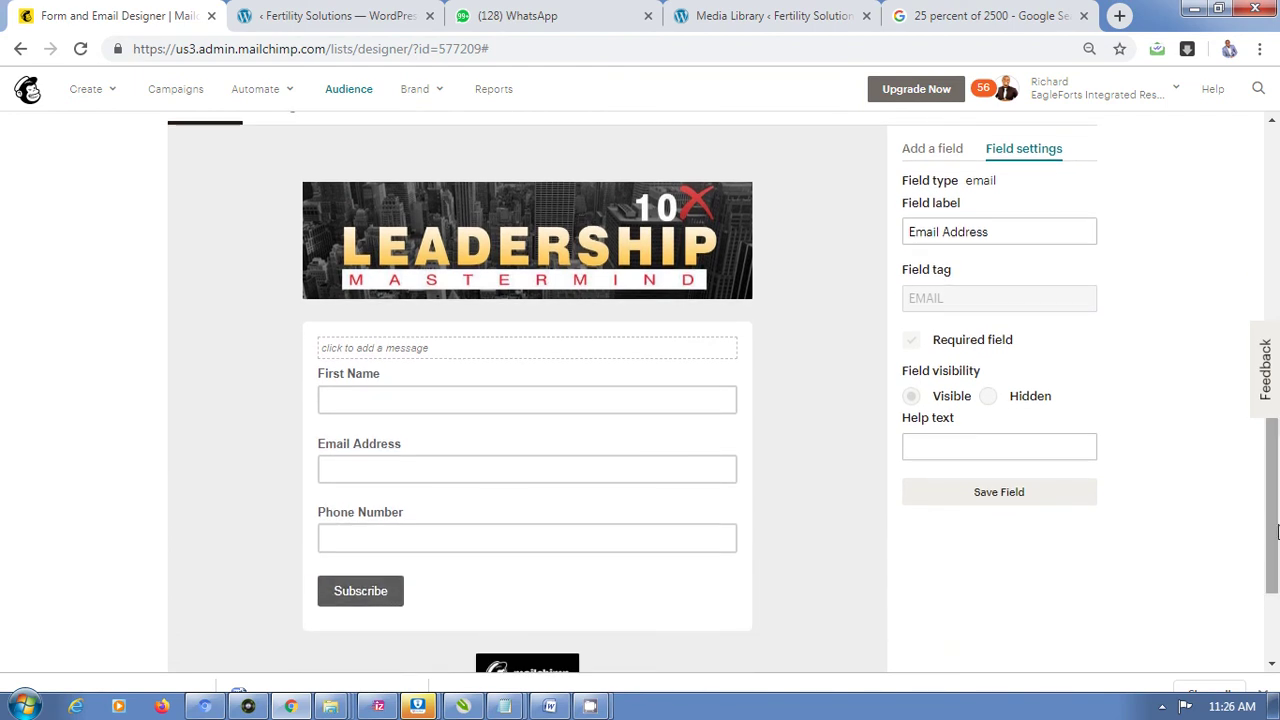
In Translate it, change the Subscribe button wording to 'SAVE MY SEAT' and save the translation settings.
scroll(490, 515, "up", 3)
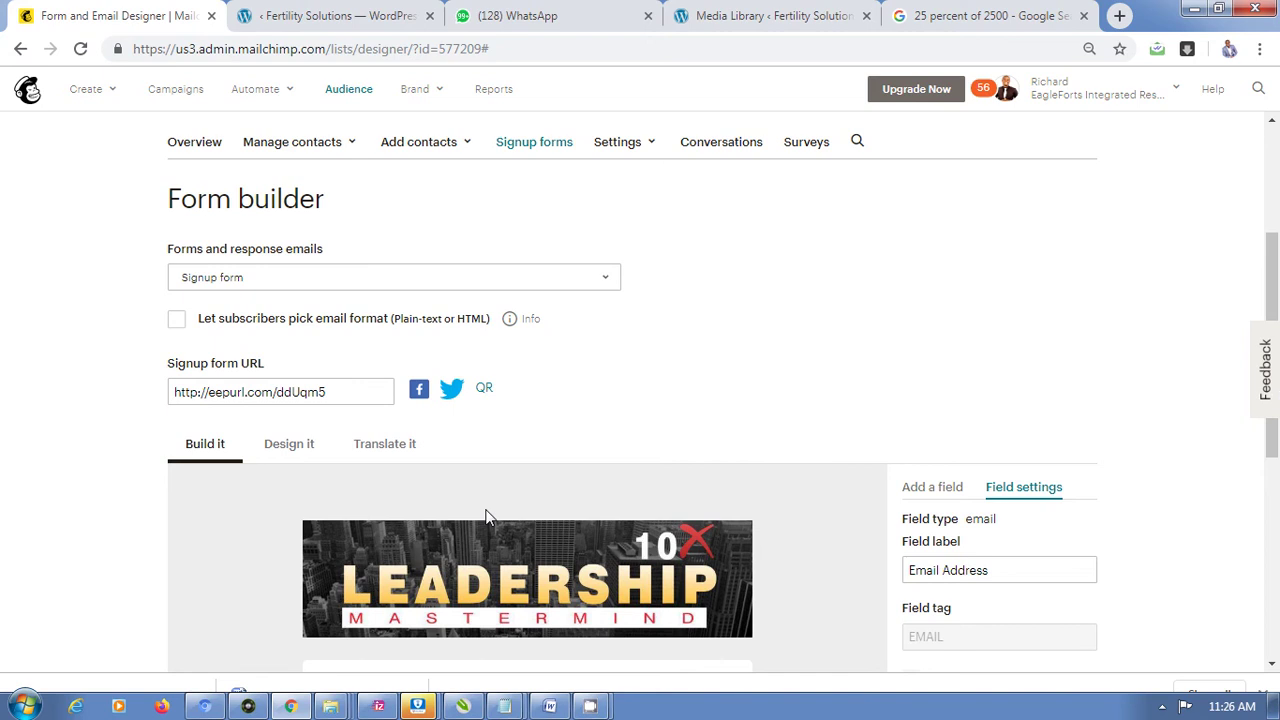
left_click(399, 450)
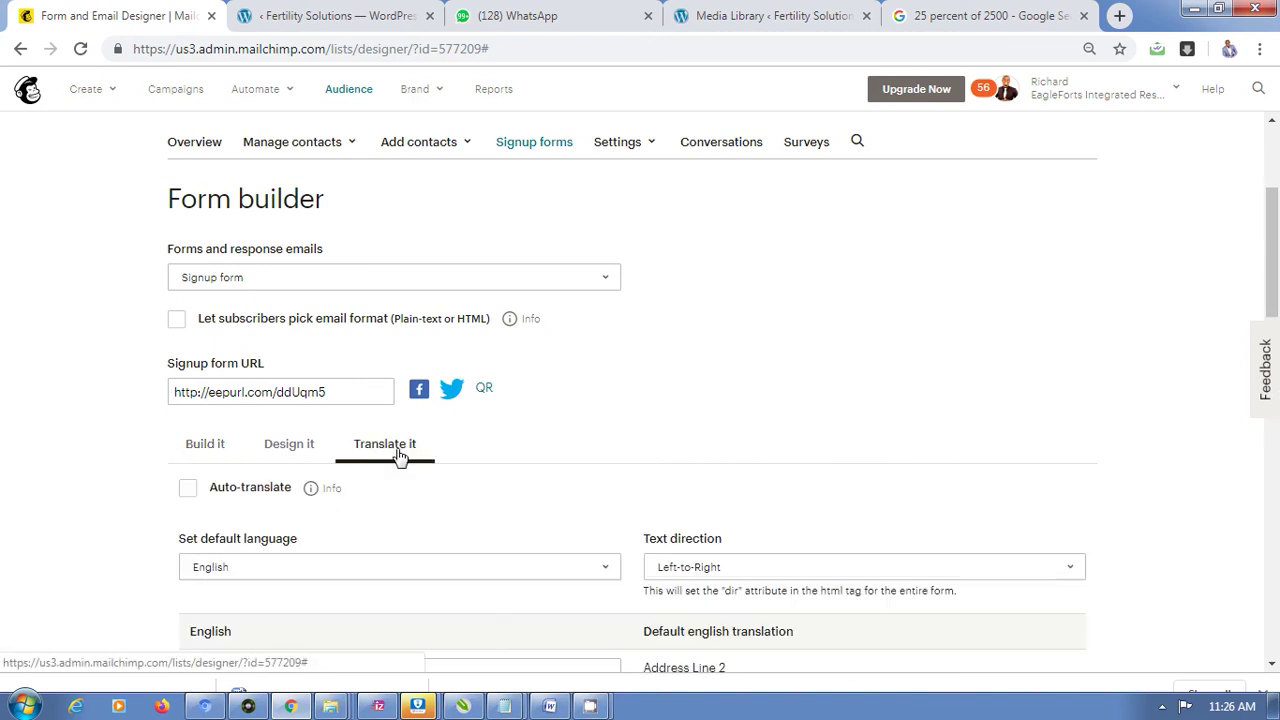
scroll(463, 458, "down", 7)
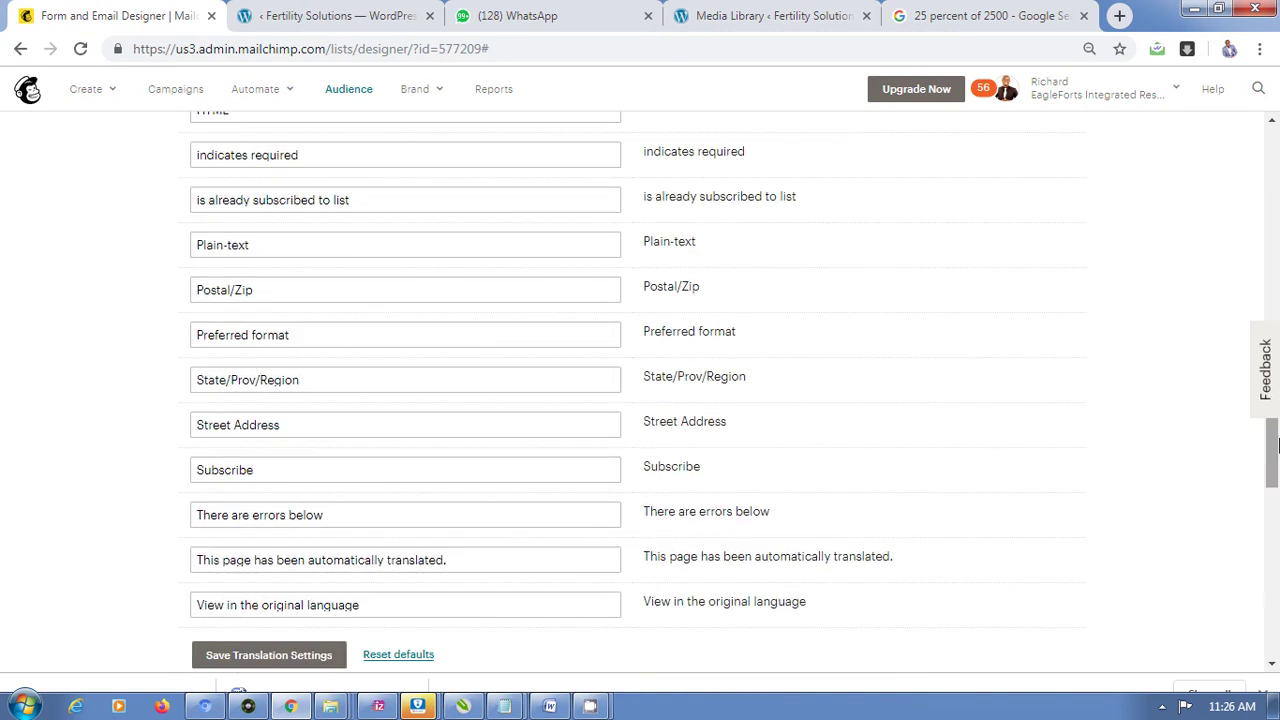
left_click(276, 474)
double_click(276, 474)
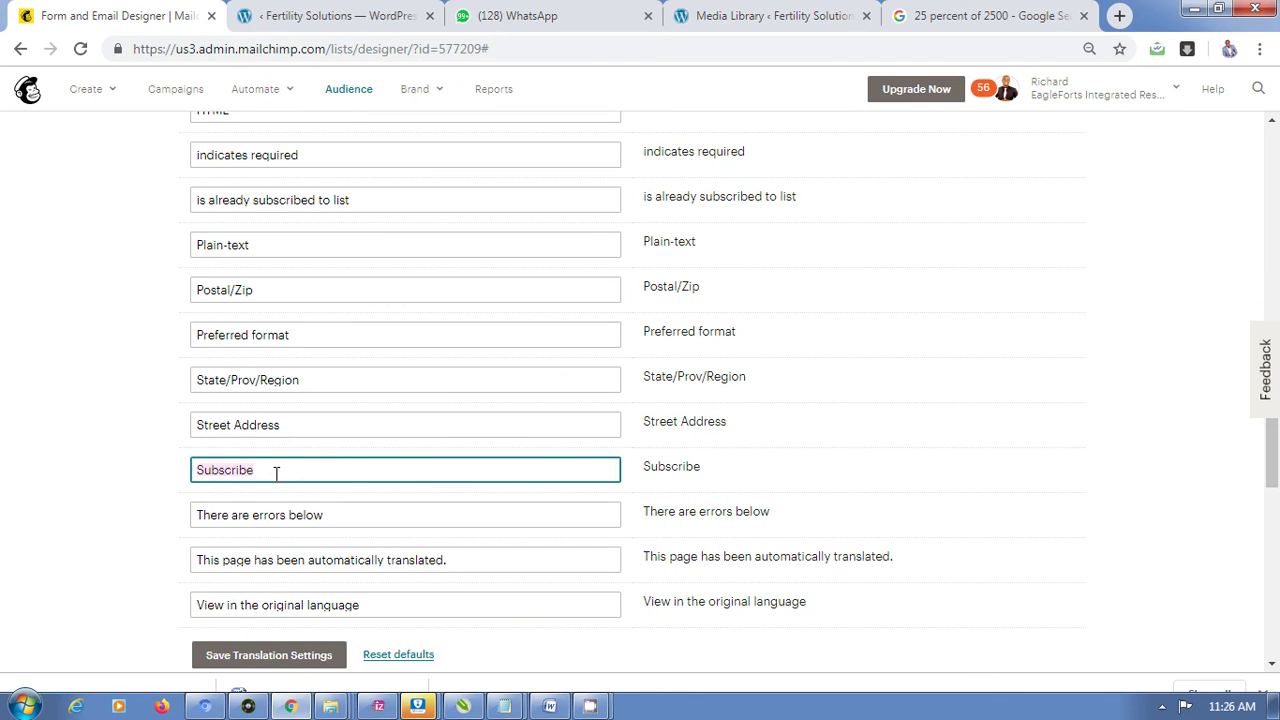
type("SAVE MY SEAT")
left_click(307, 665)
left_click(306, 665)
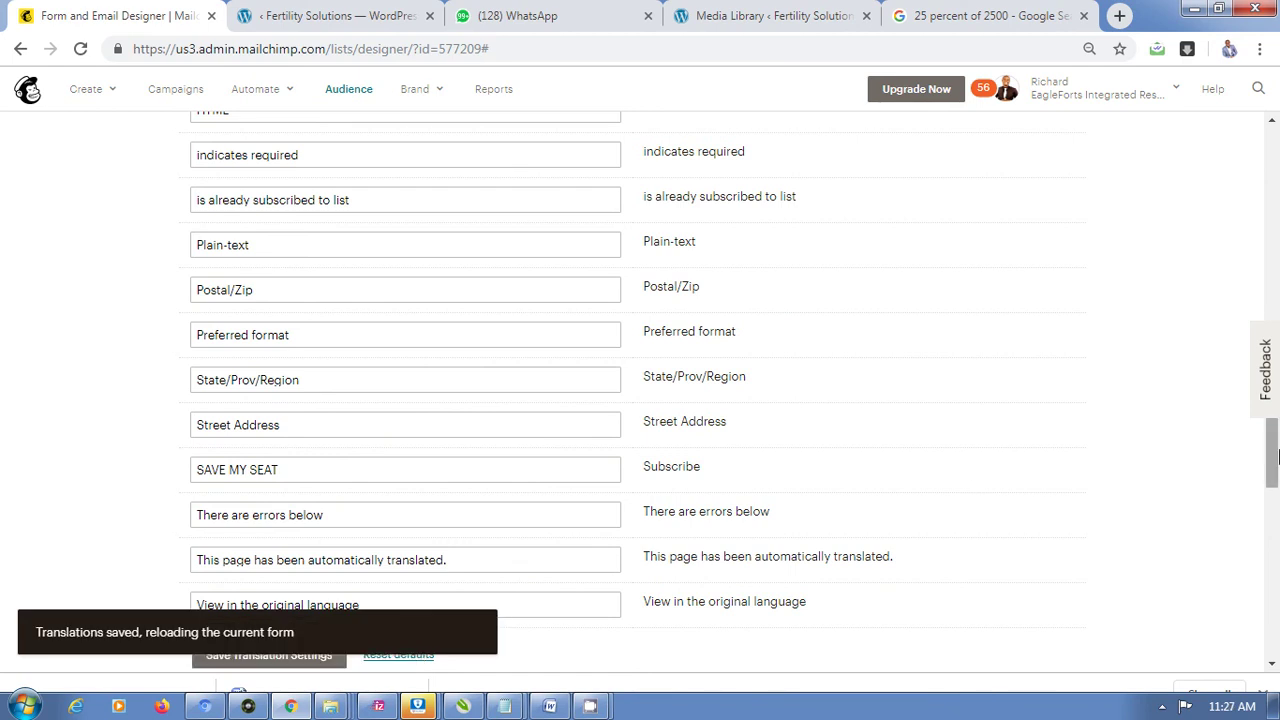
left_click_drag(1274, 456, 1272, 341)
Scroll the Build it preview to confirm the SAVE MY SEAT button below Phone Number.
left_click(210, 205)
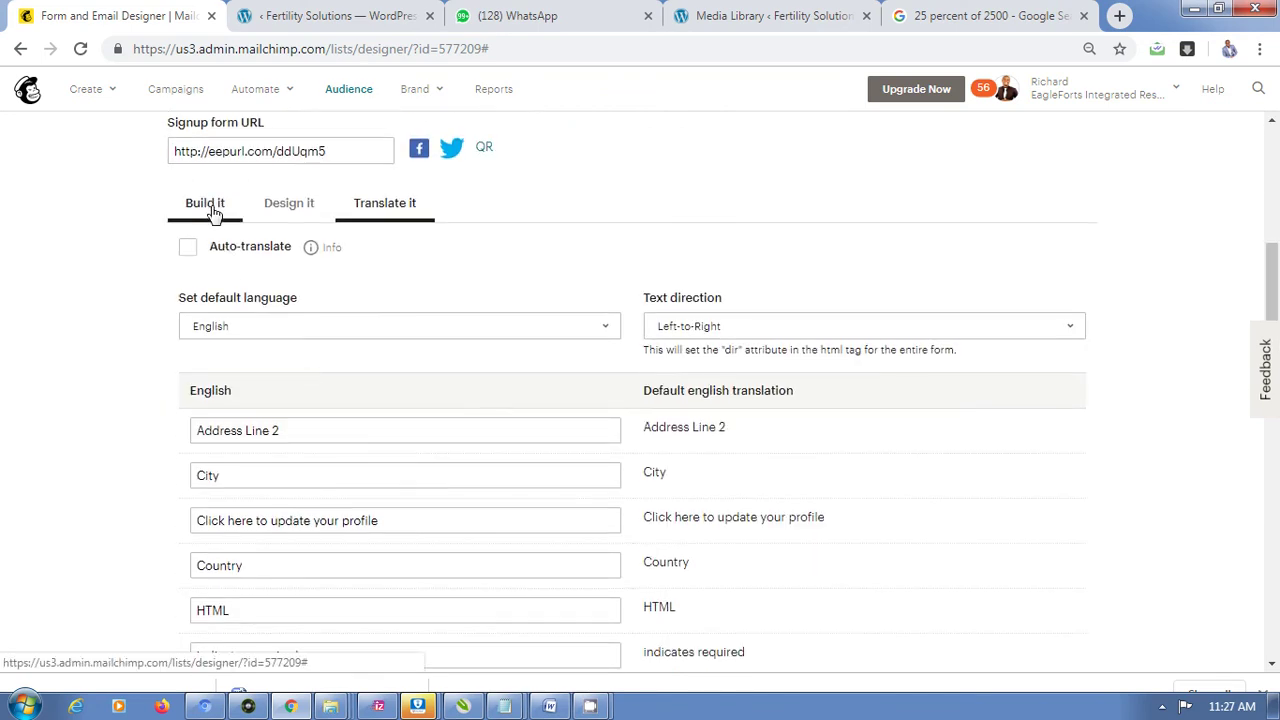
left_click(388, 205)
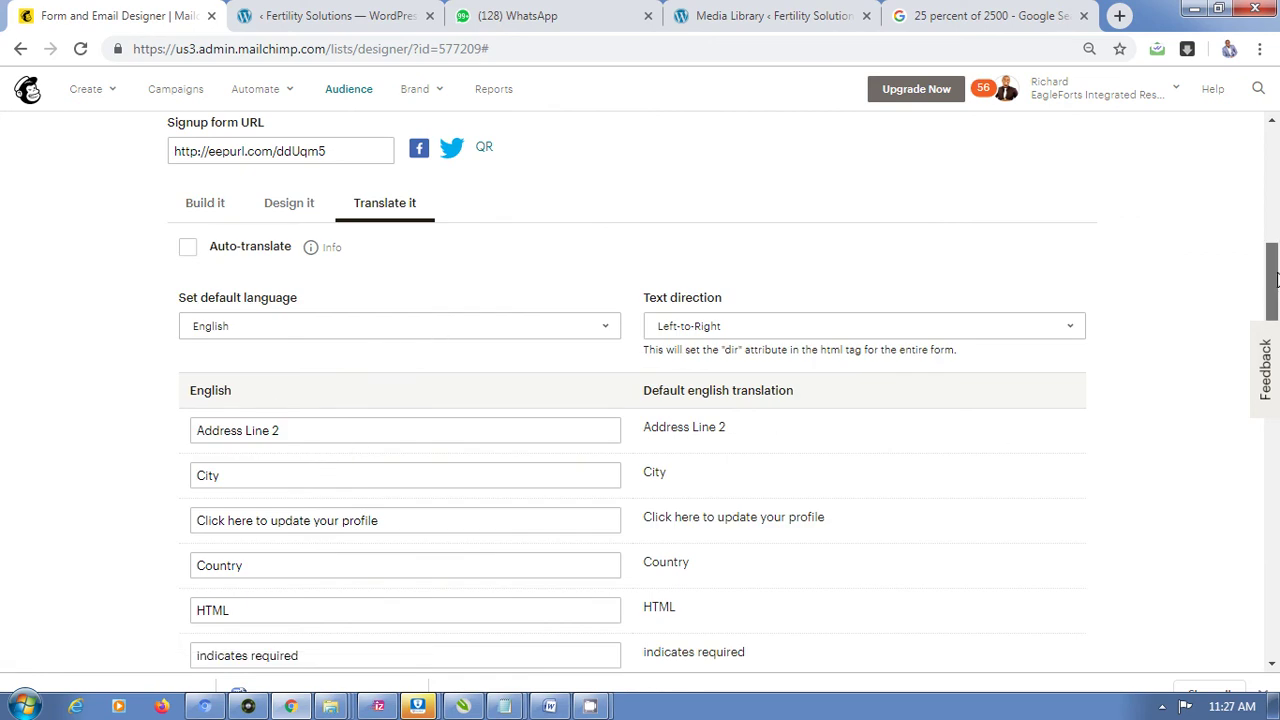
left_click(1276, 402)
scroll(1276, 402, "down", 1)
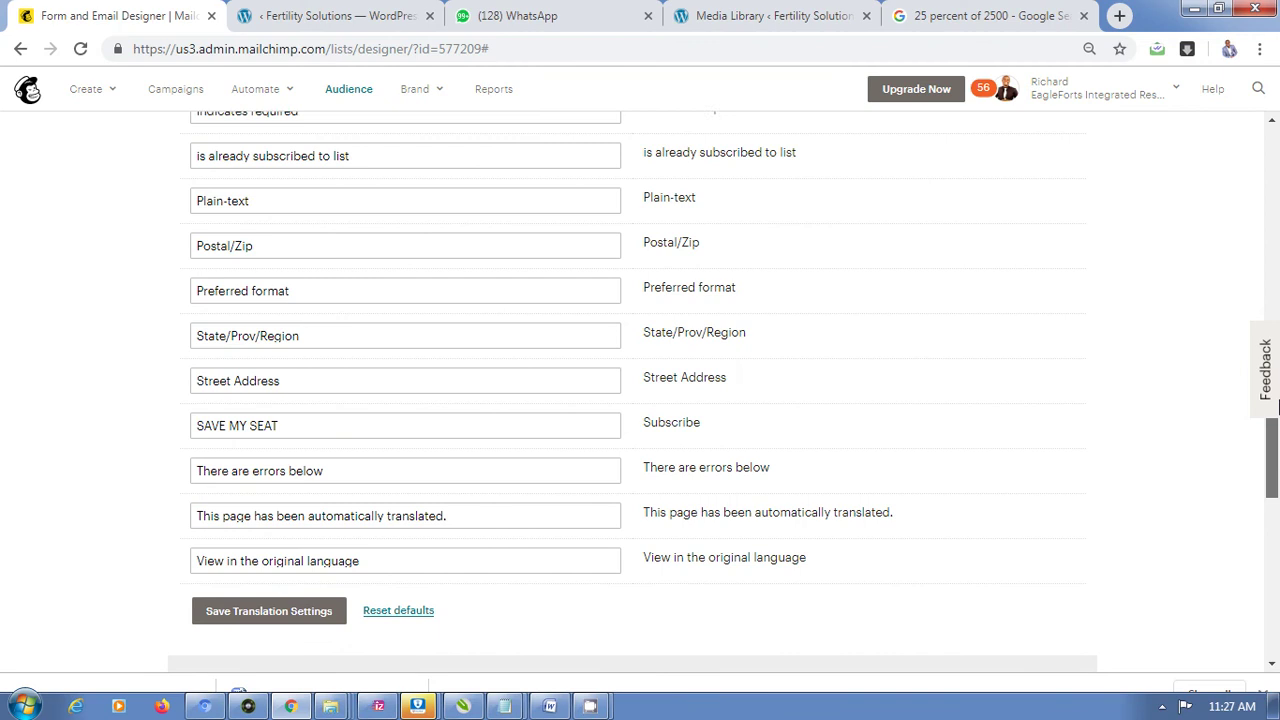
left_click_drag(1276, 402, 1276, 223)
left_click(209, 408)
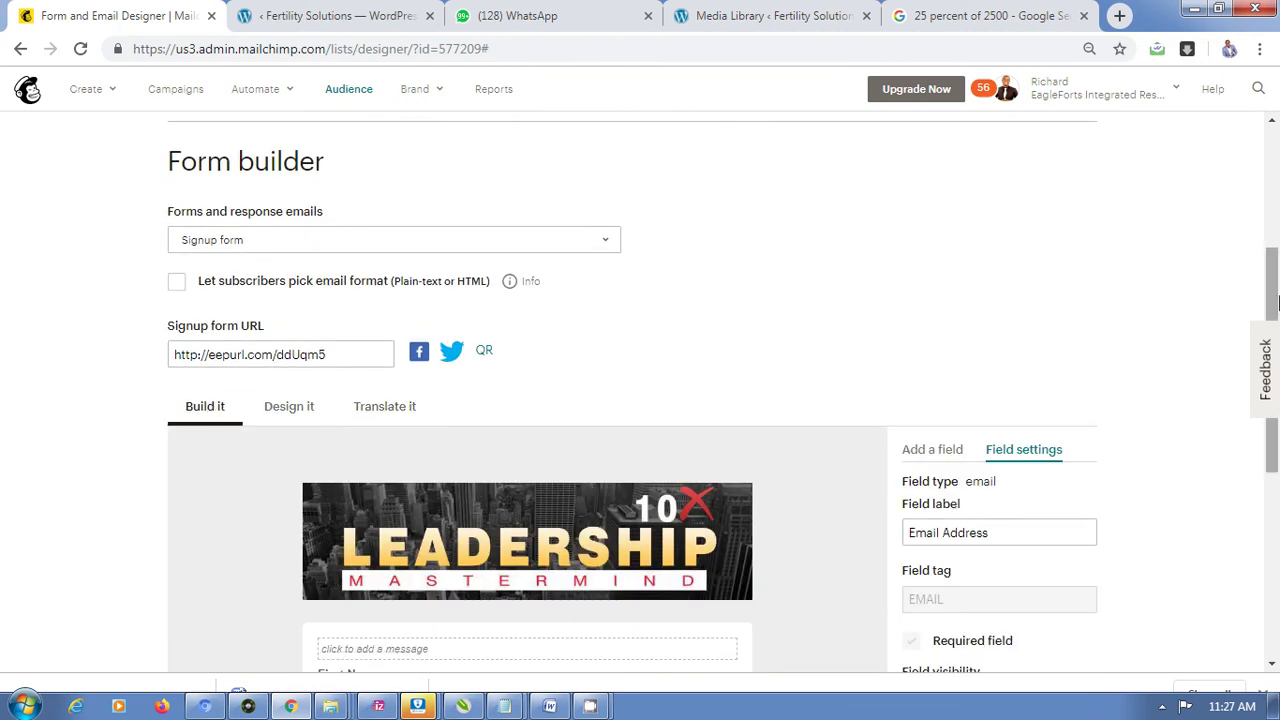
left_click_drag(1276, 304, 1276, 410)
scroll(1276, 410, "down", 1)
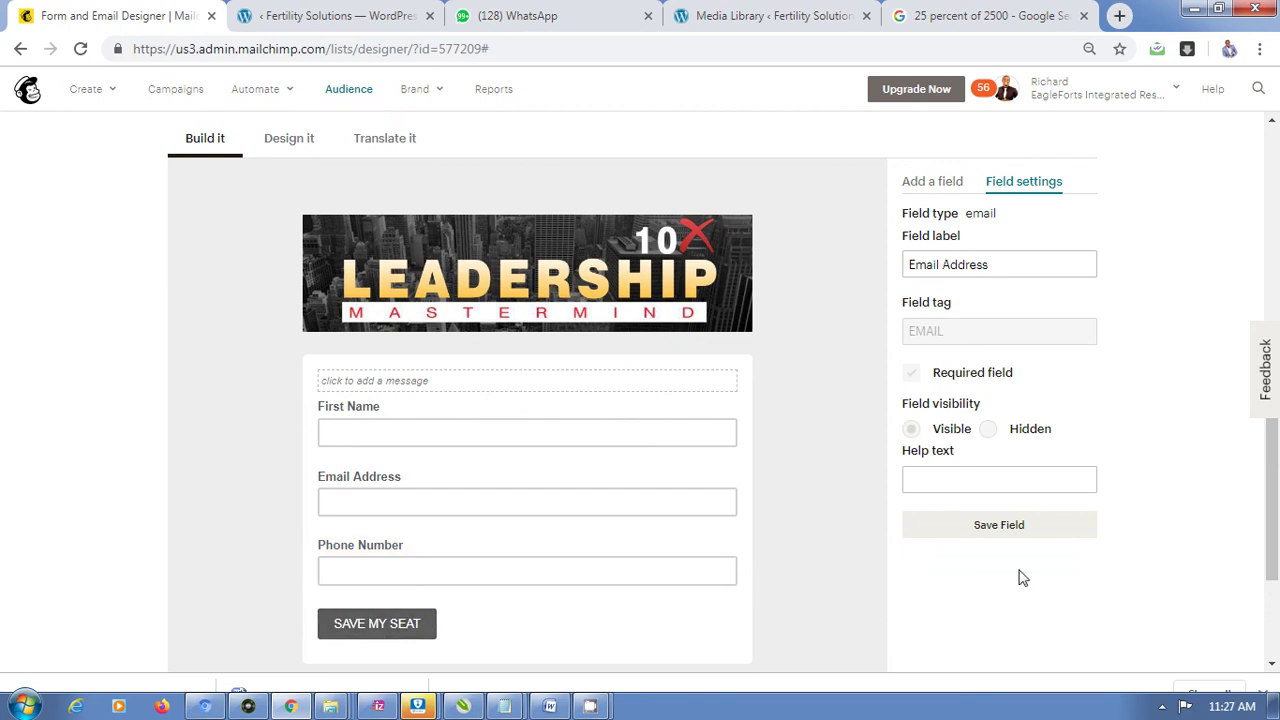
scroll(1023, 574, "up", 3)
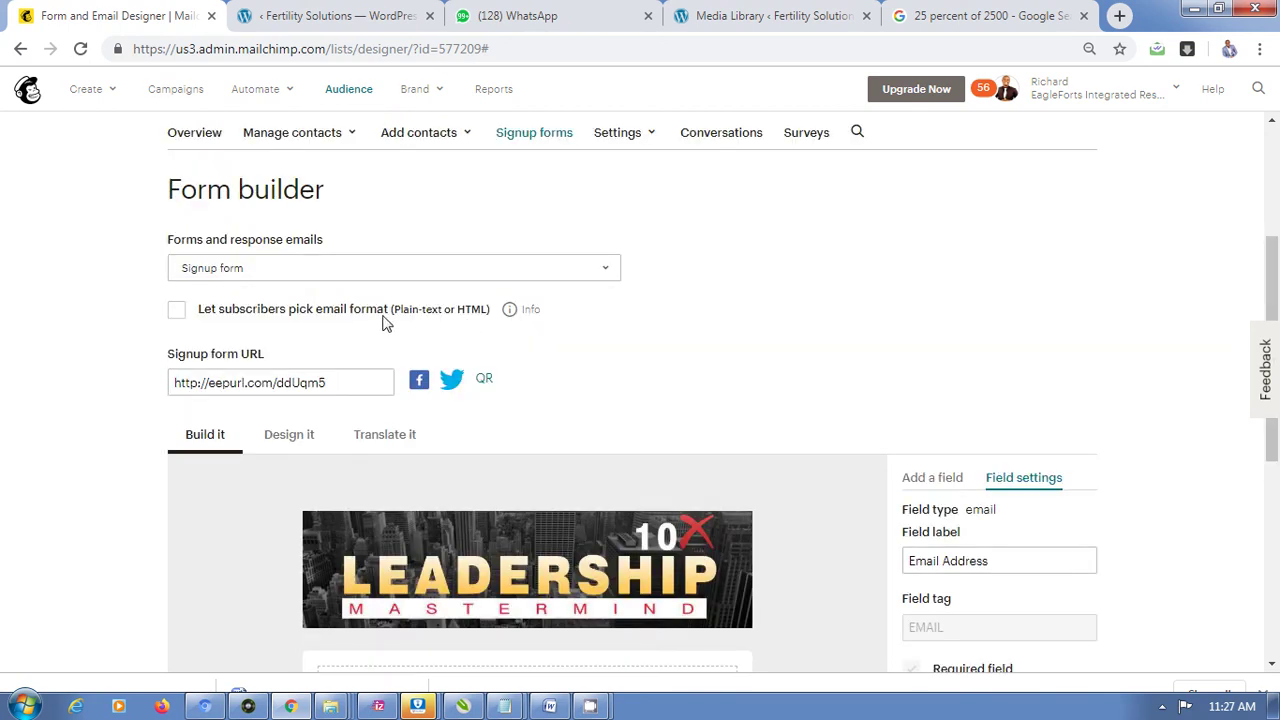
Set the Design it > Page background colour to salmon red #f07b7b.
left_click(300, 434)
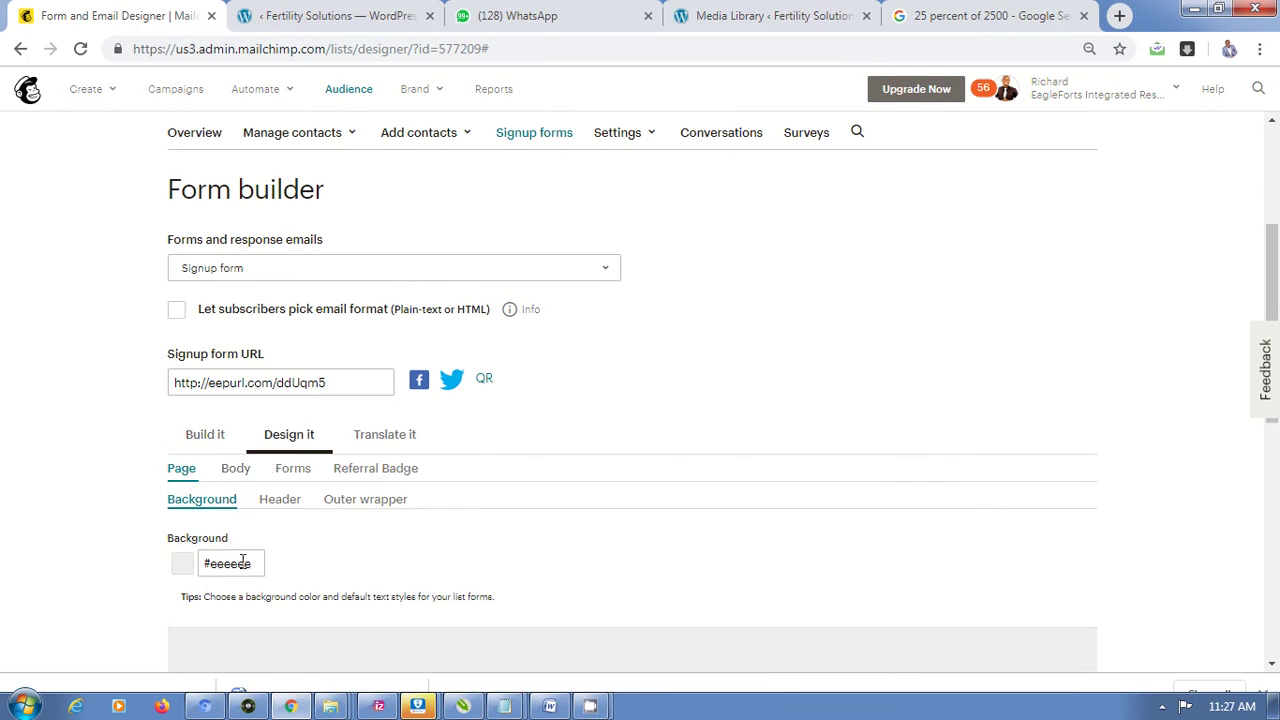
left_click(242, 563)
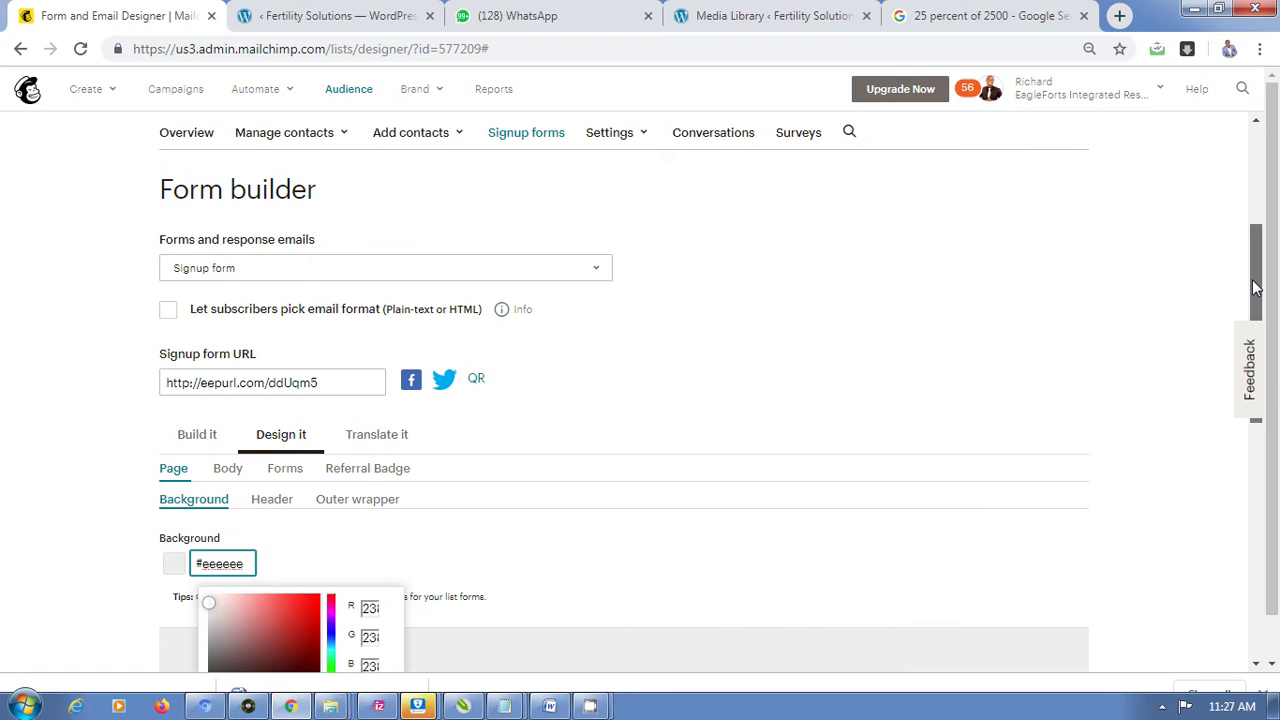
left_click_drag(1256, 287, 1256, 332)
scroll(1256, 332, "down", 2)
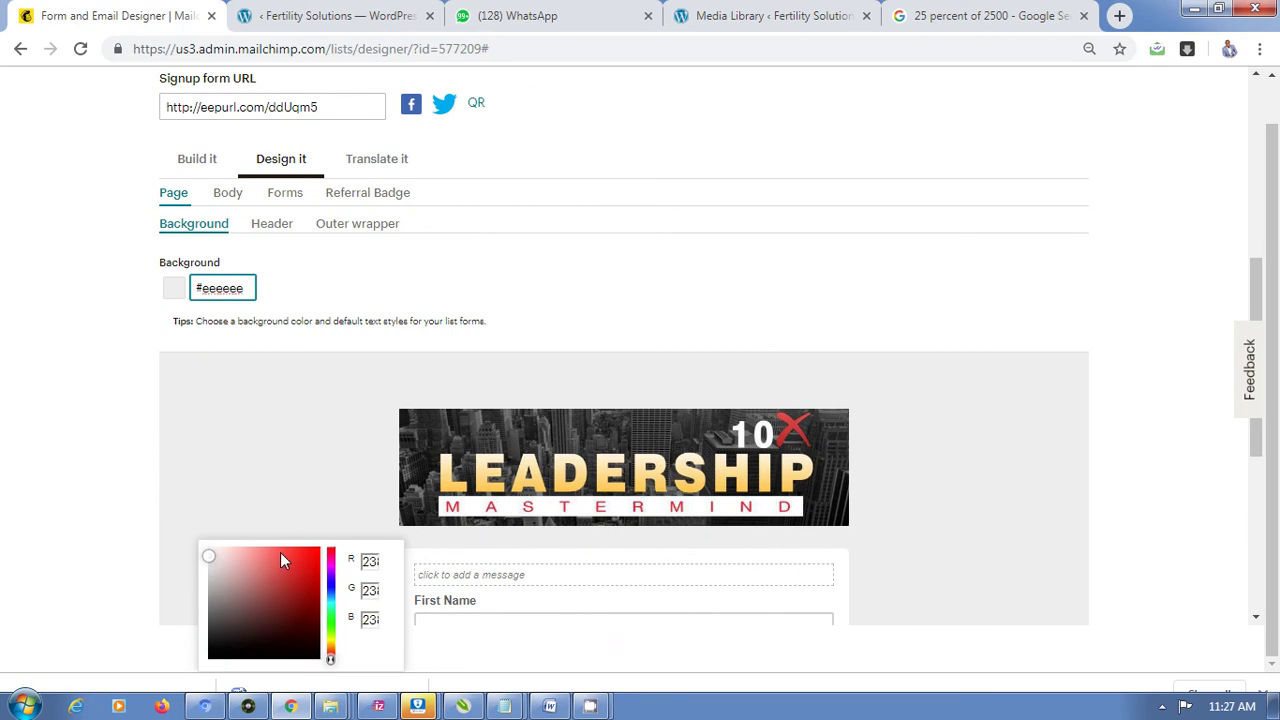
left_click(280, 555)
left_click(1226, 424)
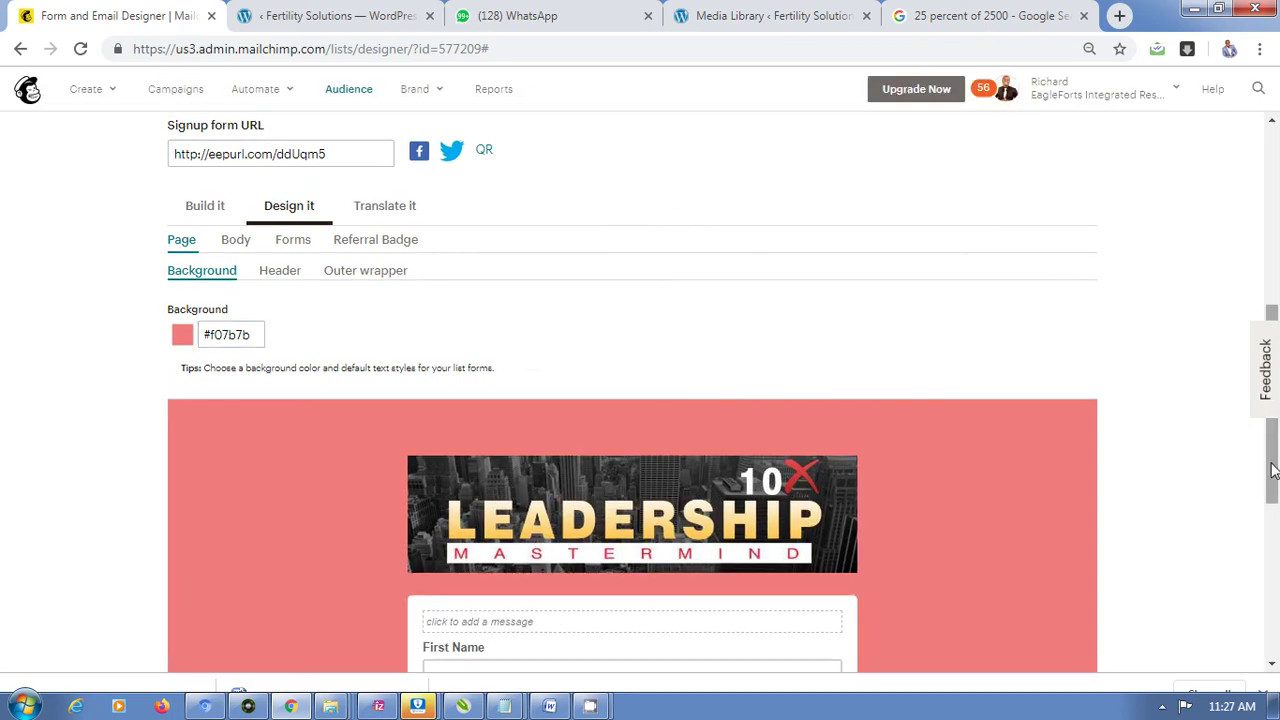
scroll(1273, 560, "down", 3)
scroll(1276, 560, "down", 1)
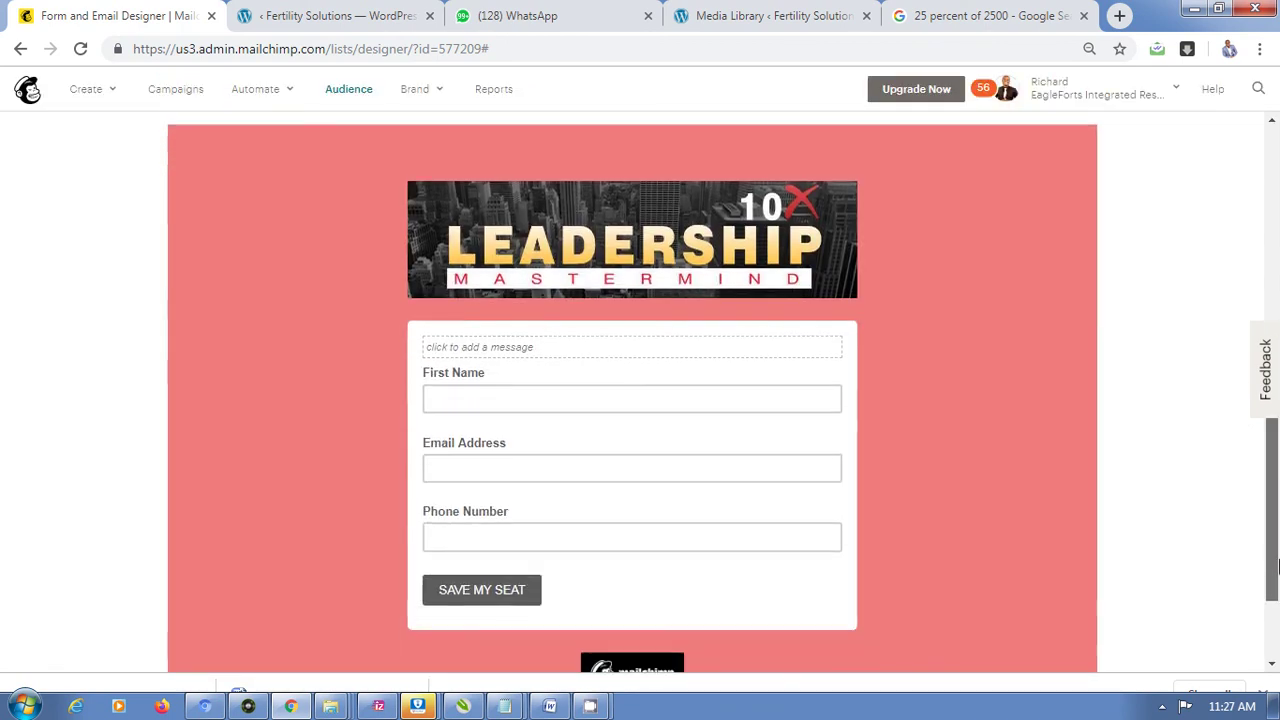
scroll(1276, 560, "up", 1)
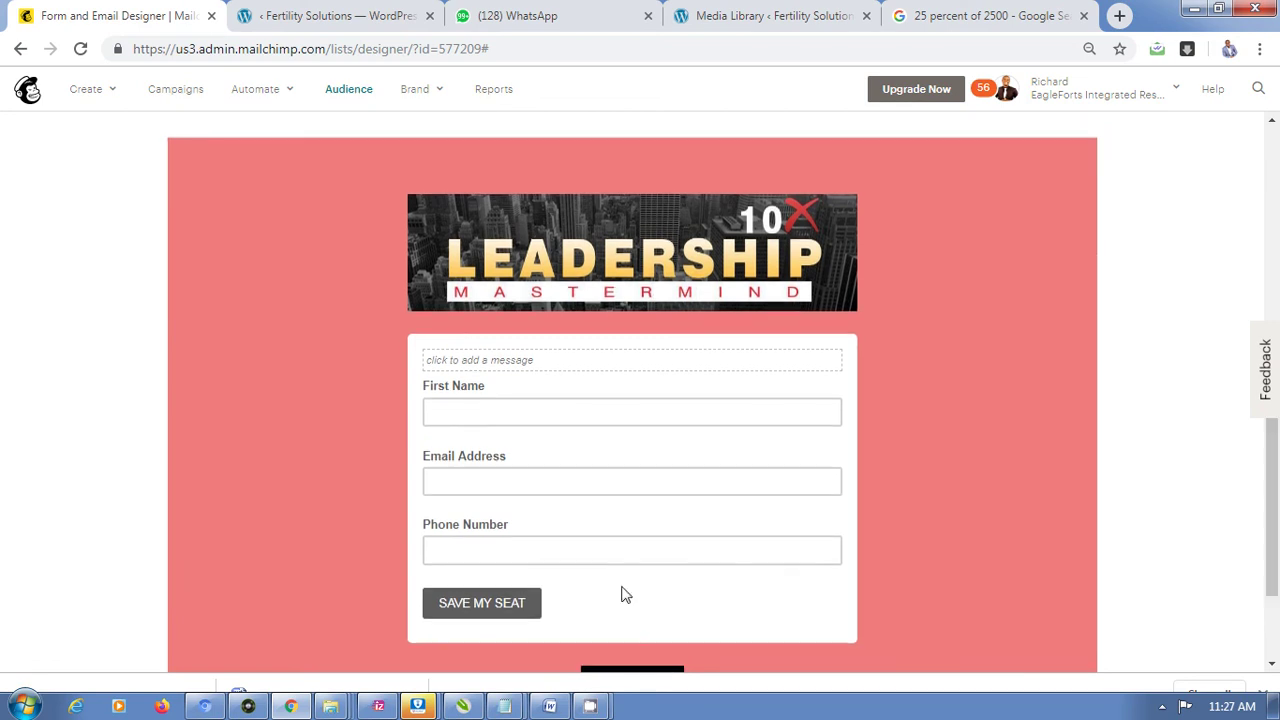
scroll(1276, 570, "up", 3)
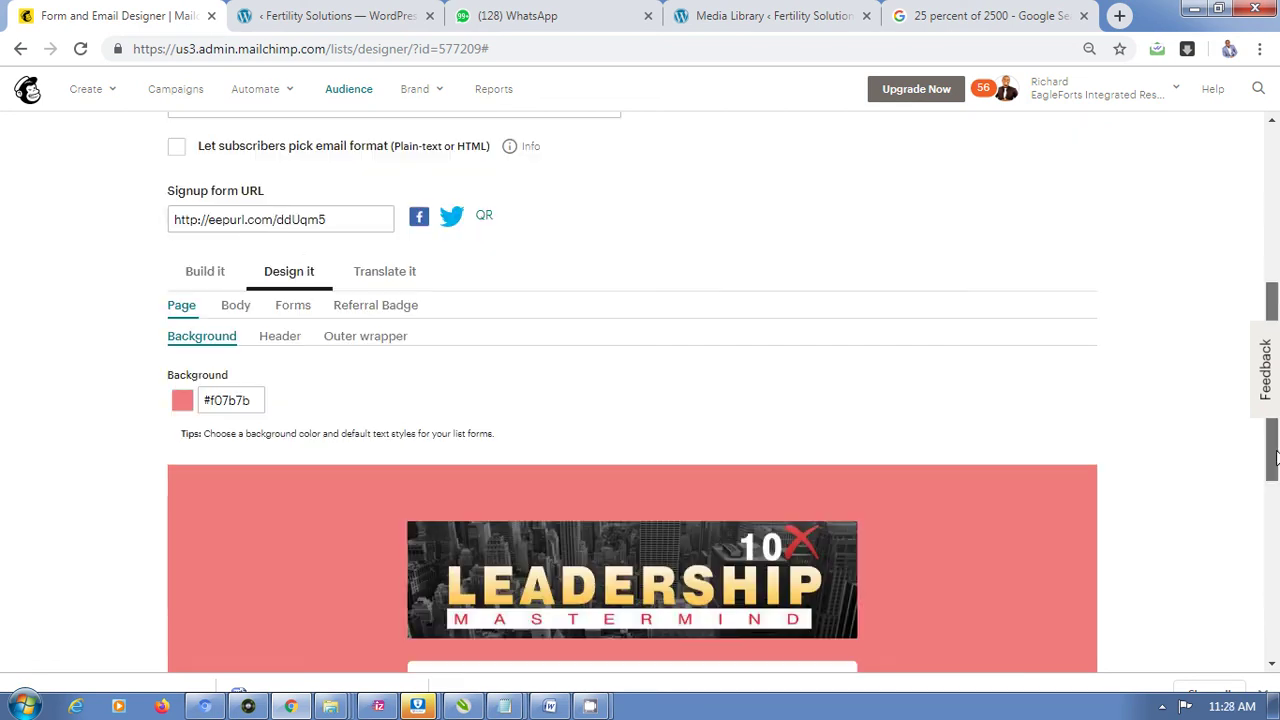
Set the Forms > Buttons background hex to deep red #bc0909.
left_click(296, 312)
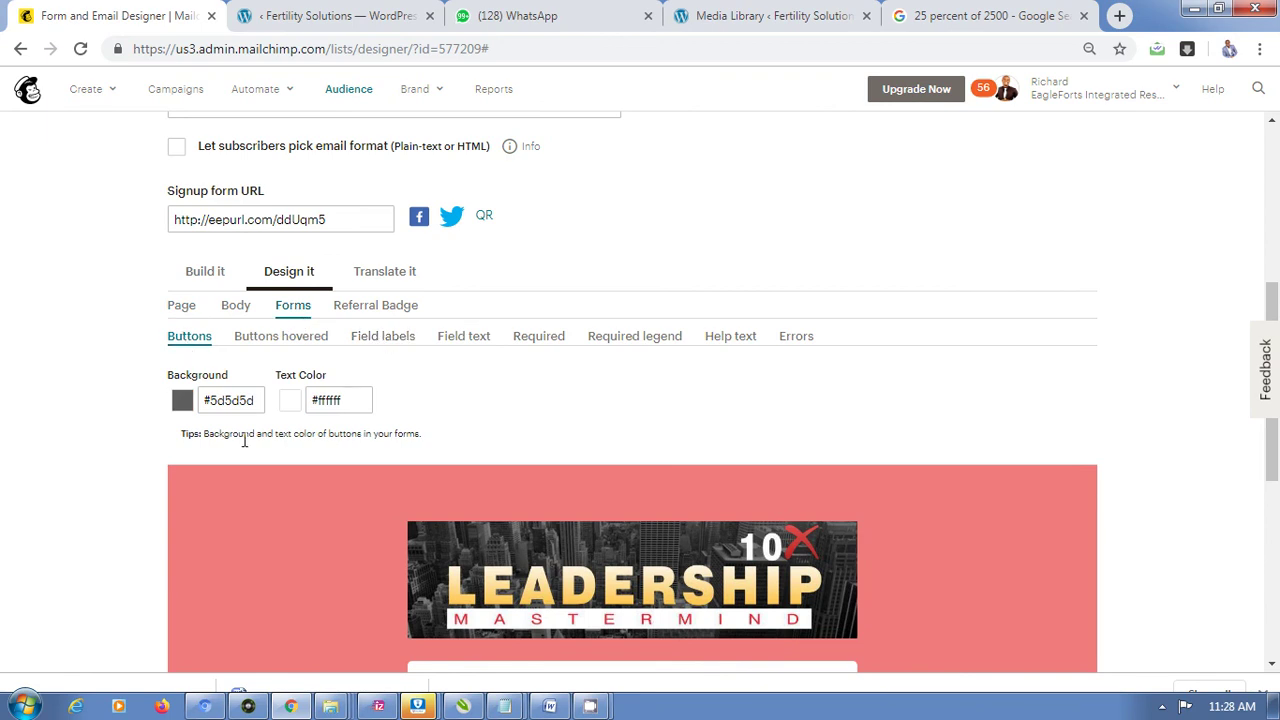
left_click(241, 405)
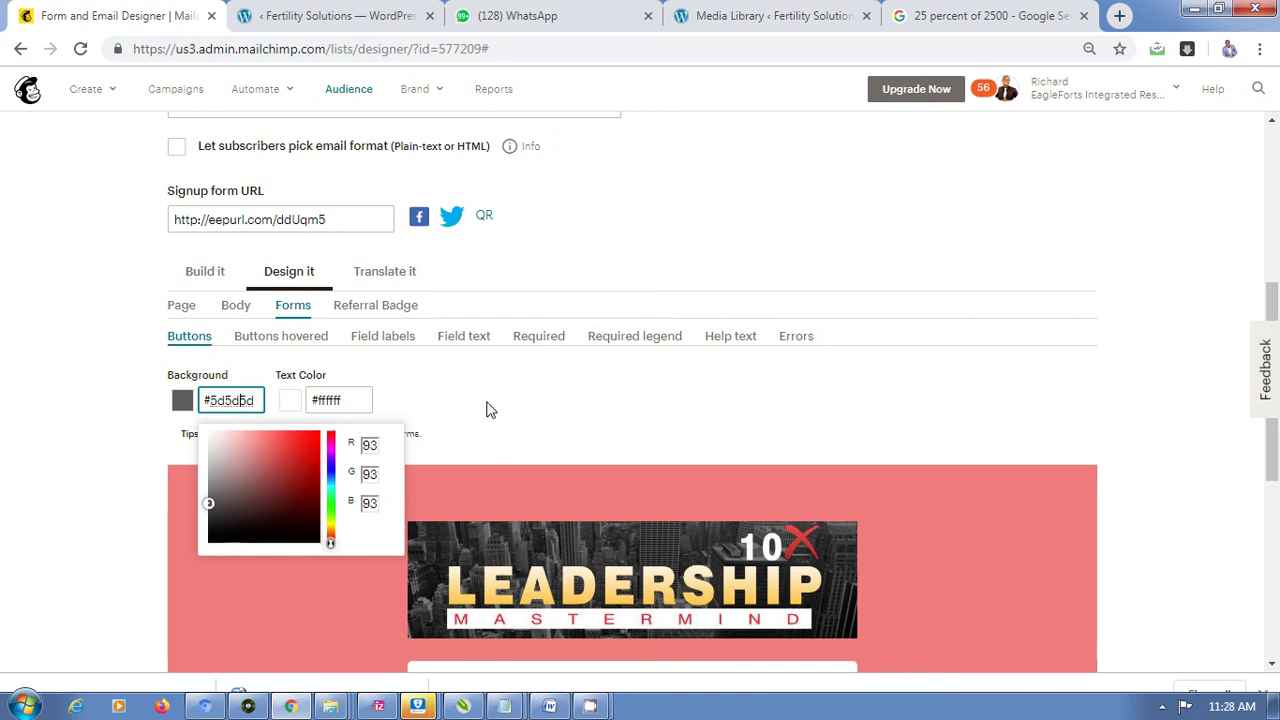
key("ctrl+a")
type("#bc0909")
key("Return")
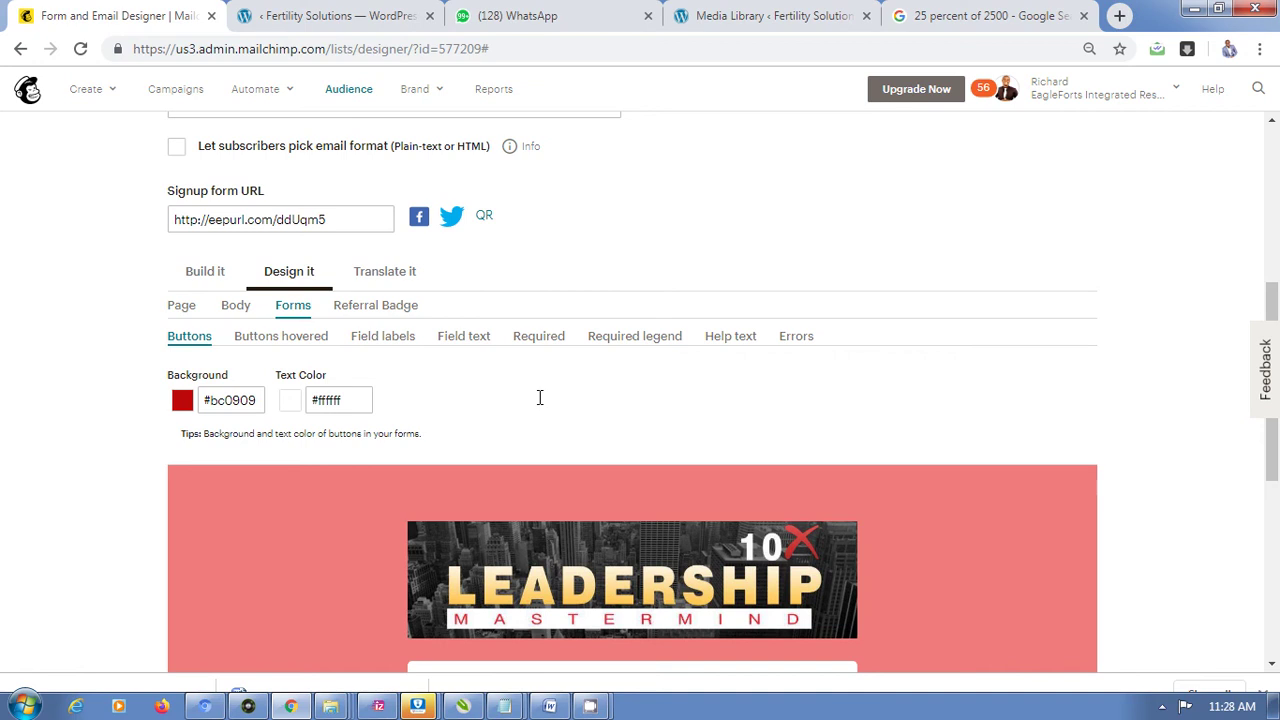
left_click_drag(1273, 487, 1273, 600)
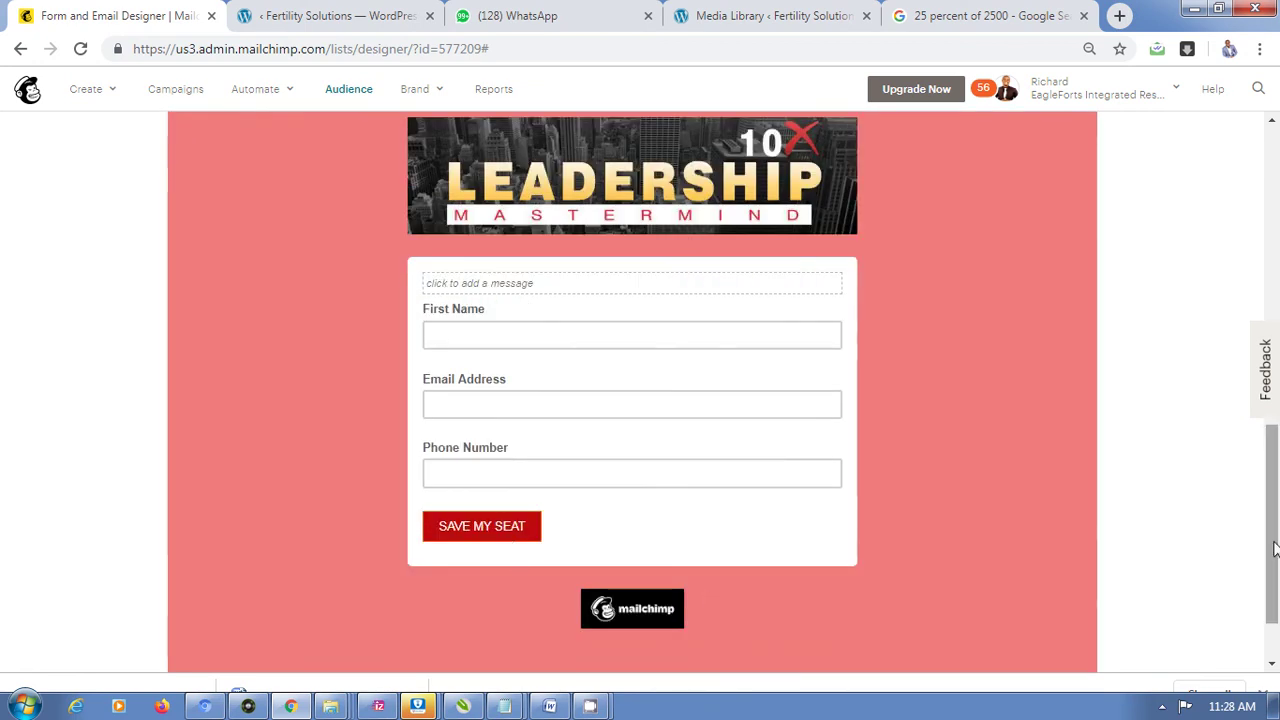
left_click_drag(1272, 580, 1272, 563)
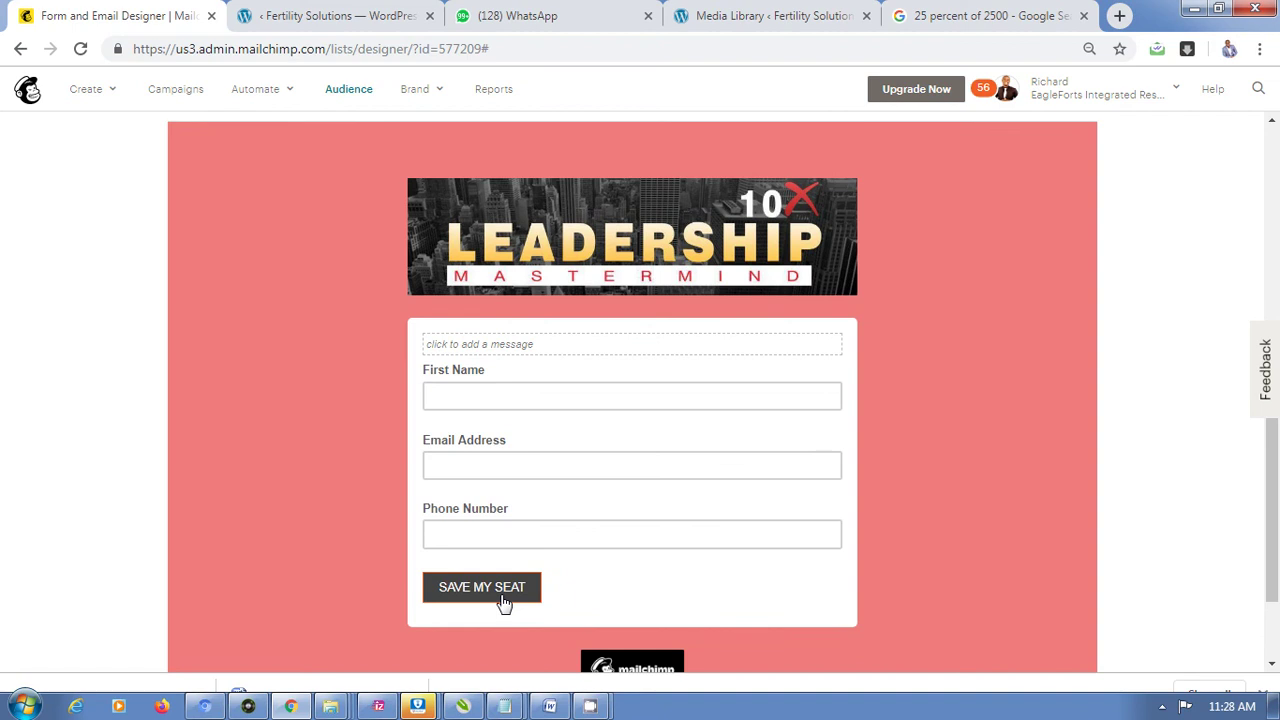
Copy #bc0909 into the Buttons hovered background so hovered buttons stay red.
left_click_drag(1270, 587, 1270, 488)
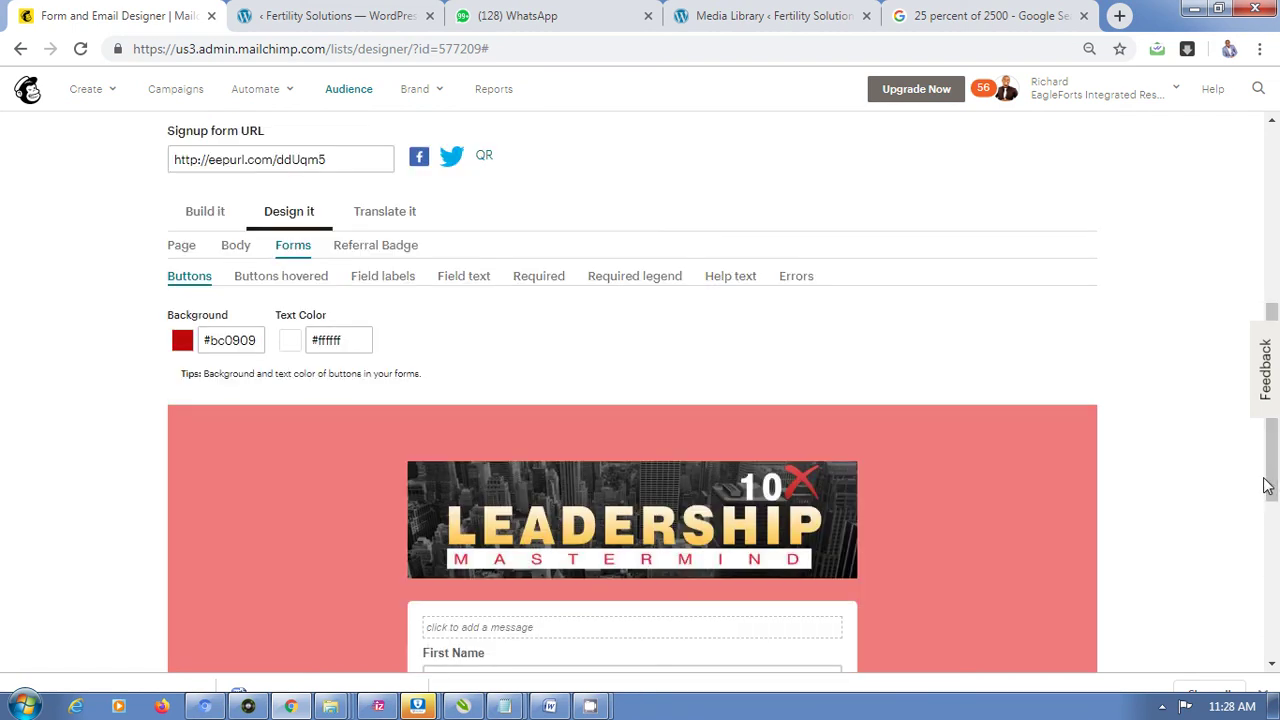
left_click(242, 341)
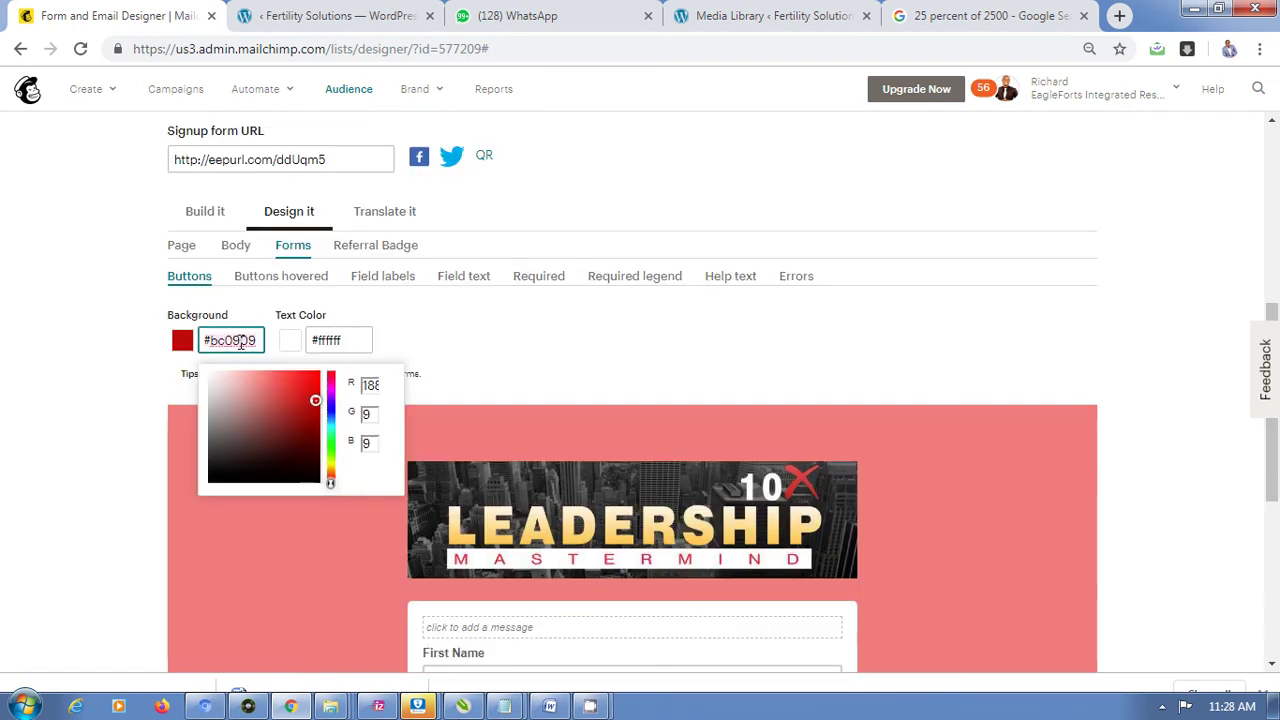
left_click(290, 280)
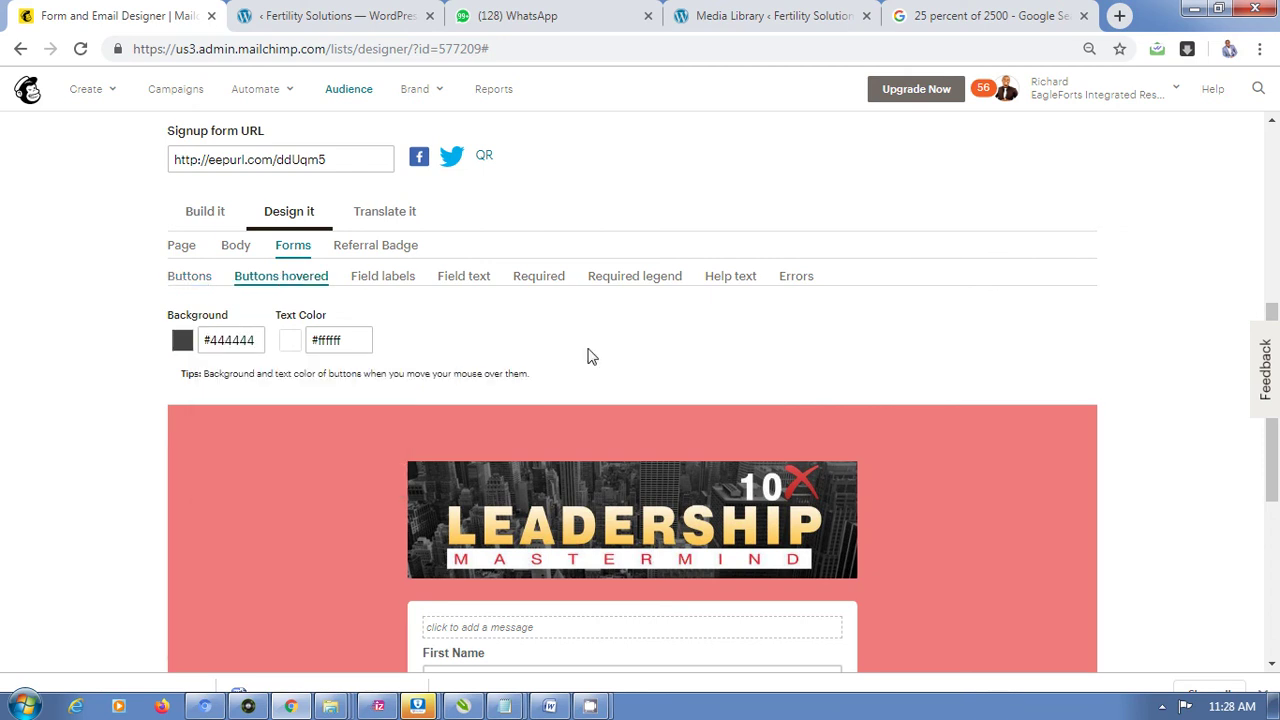
left_click(250, 338)
key("ctrl+a")
type("#bc0909")
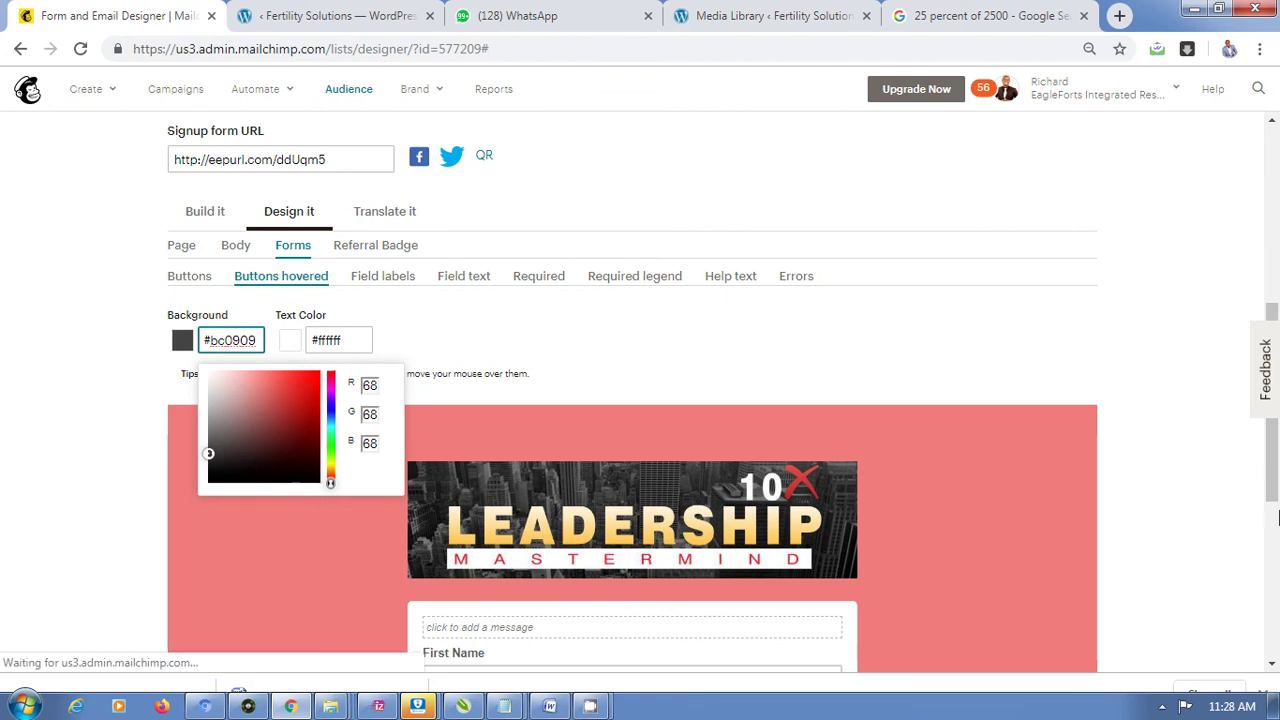
left_click_drag(1277, 465, 1277, 603)
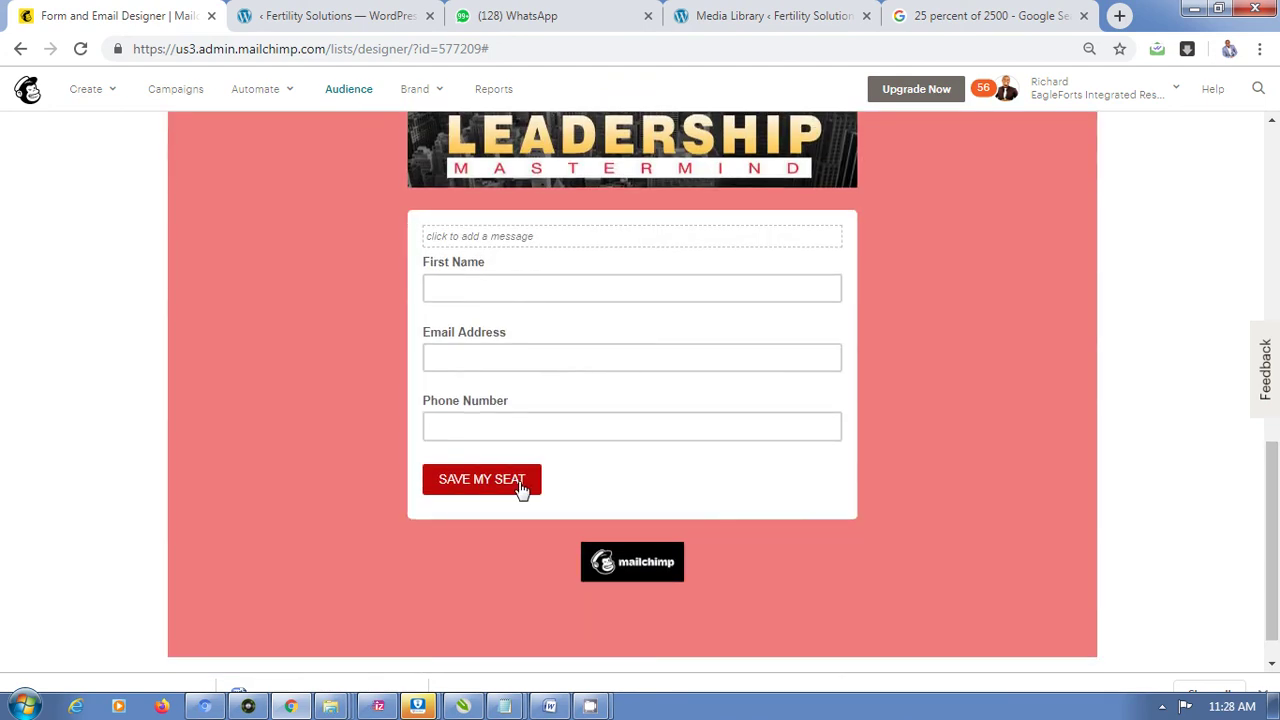
left_click_drag(1277, 600, 1277, 392)
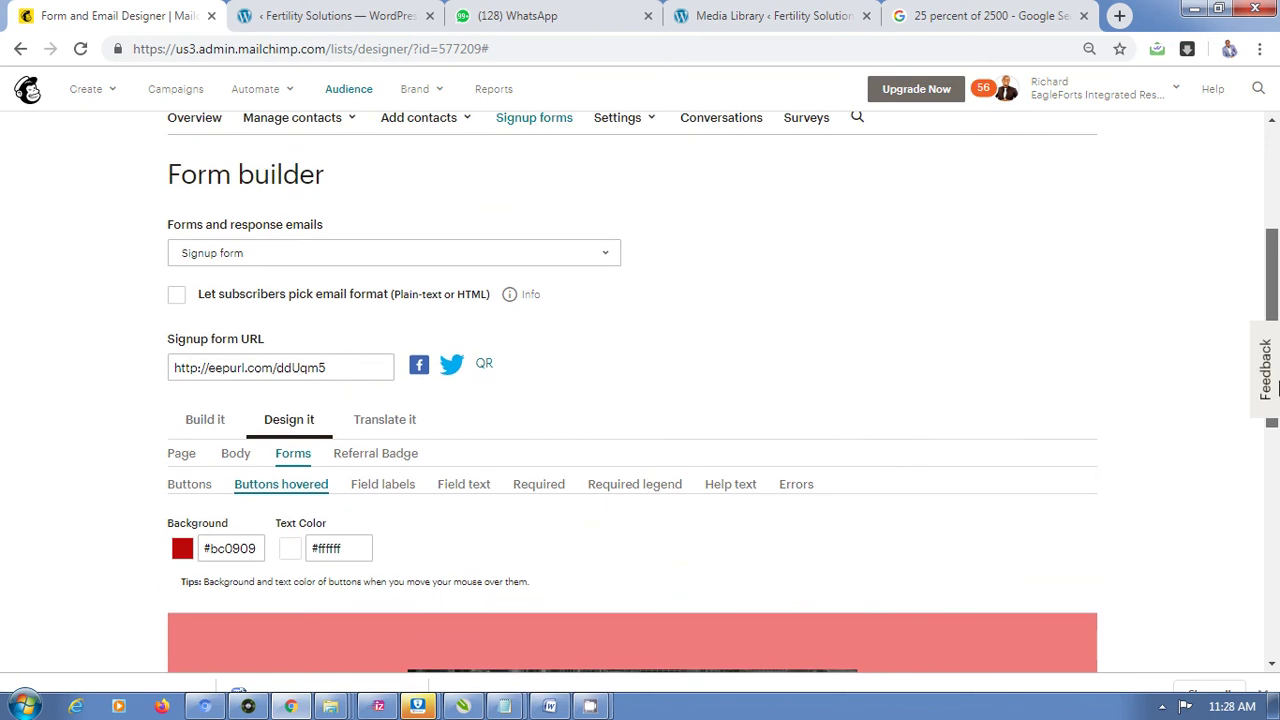
Enter a Messenger link as the Confirmation thank you page's redirect URL.
left_click(617, 258)
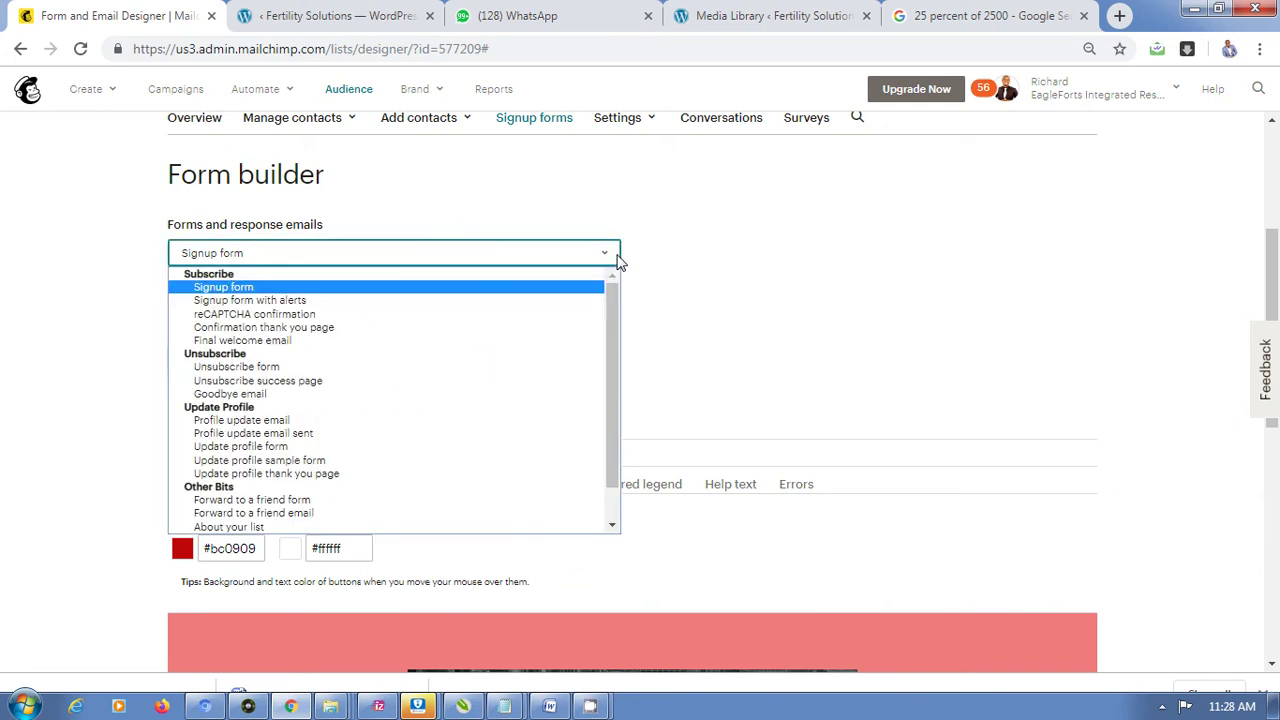
left_click(449, 327)
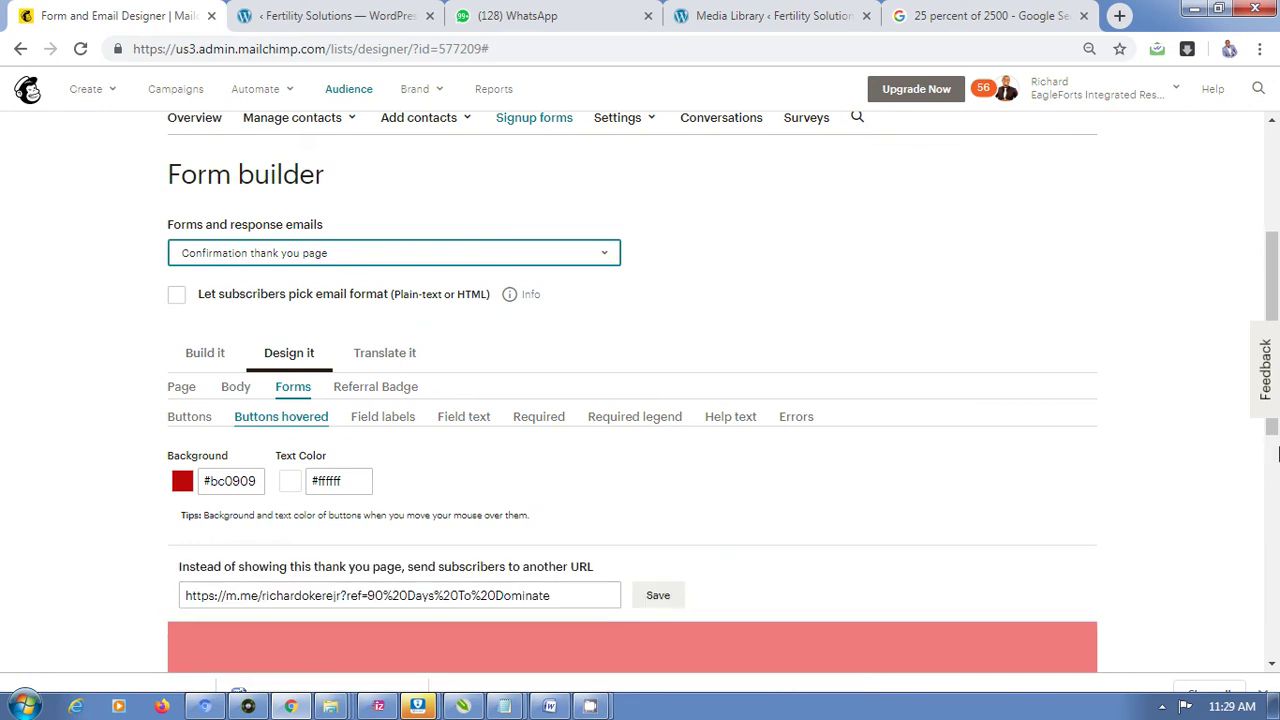
left_click_drag(1276, 293, 1276, 360)
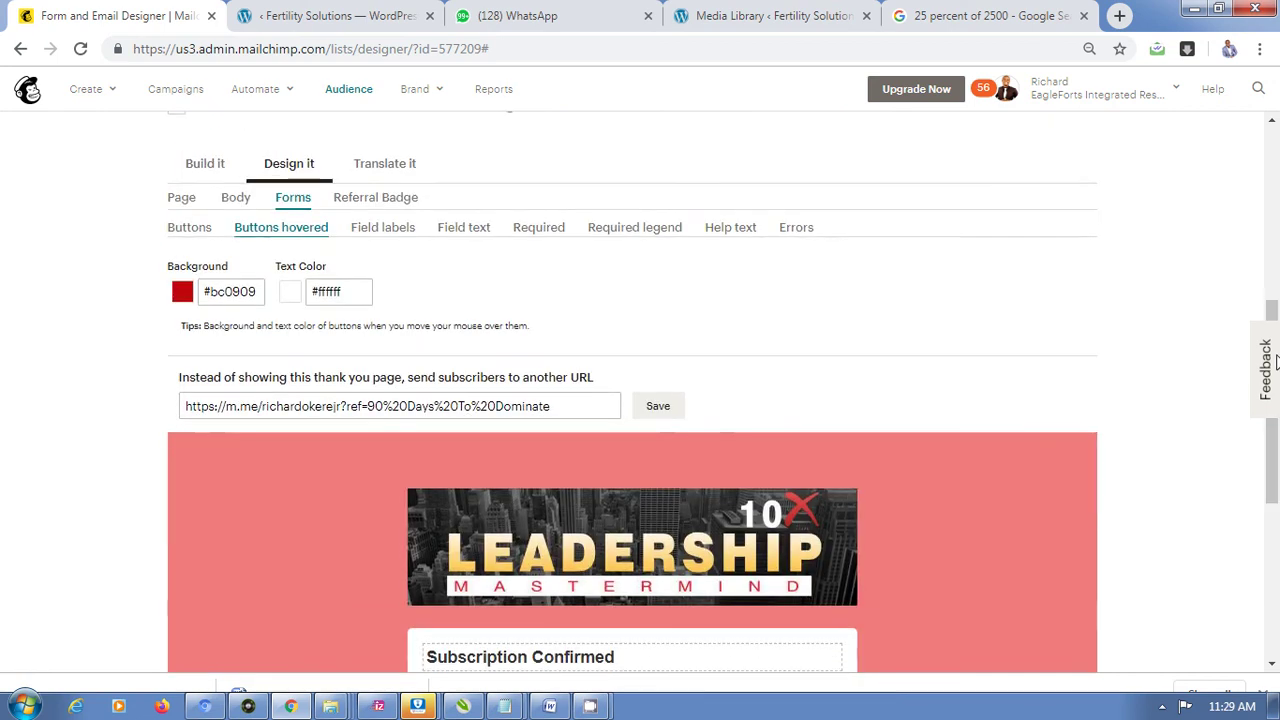
left_click(565, 406)
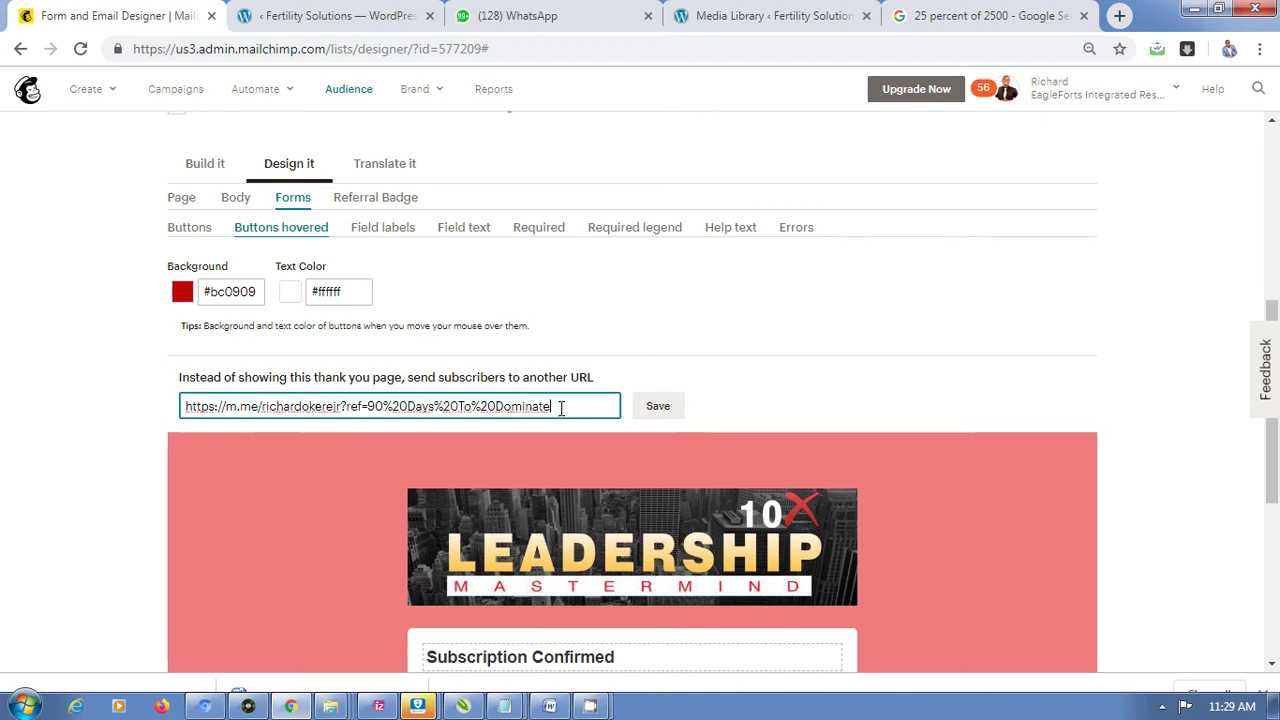
scroll(1274, 378, "up", 1)
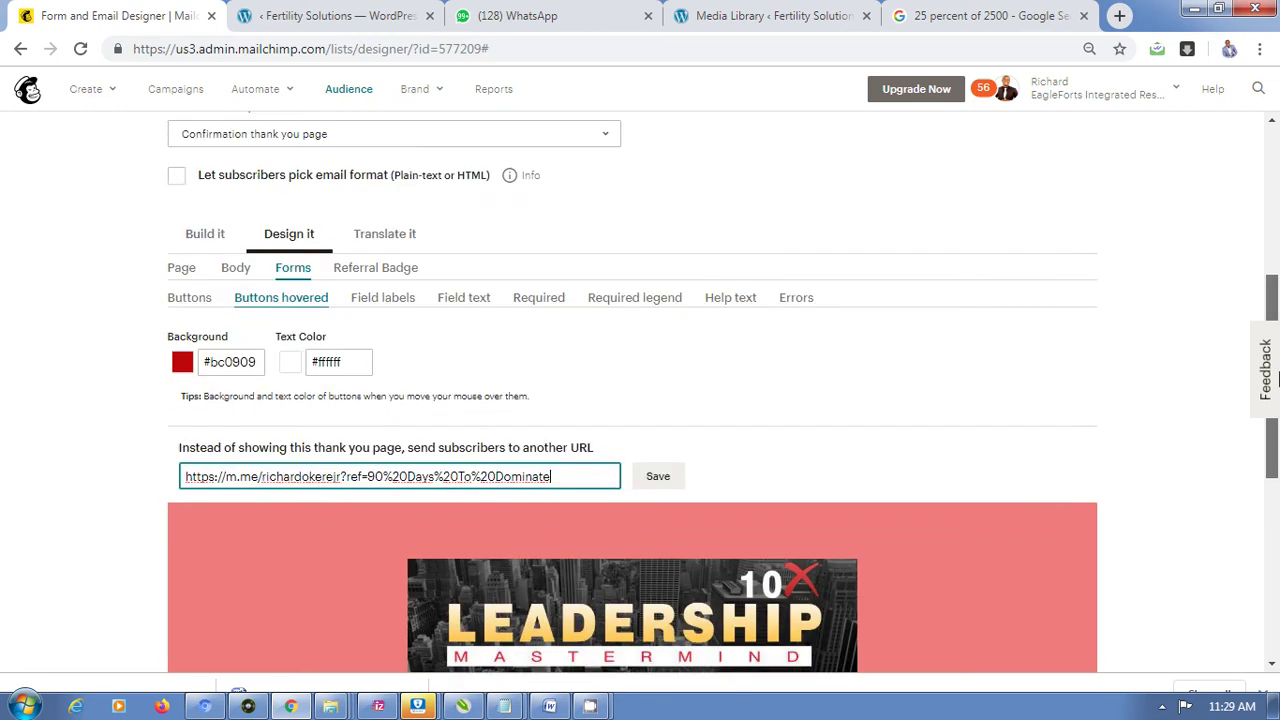
scroll(1274, 378, "up", 1)
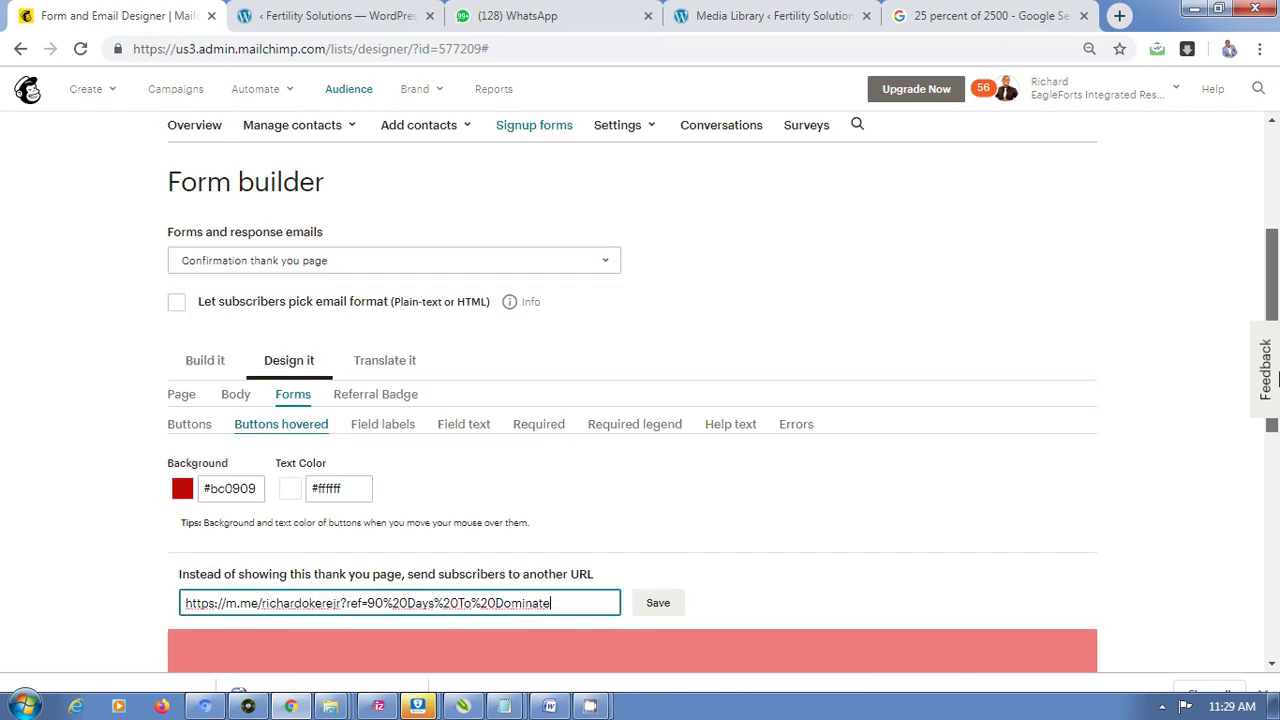
Switch the form builder to the Final welcome email, with sending it ticked.
left_click(605, 263)
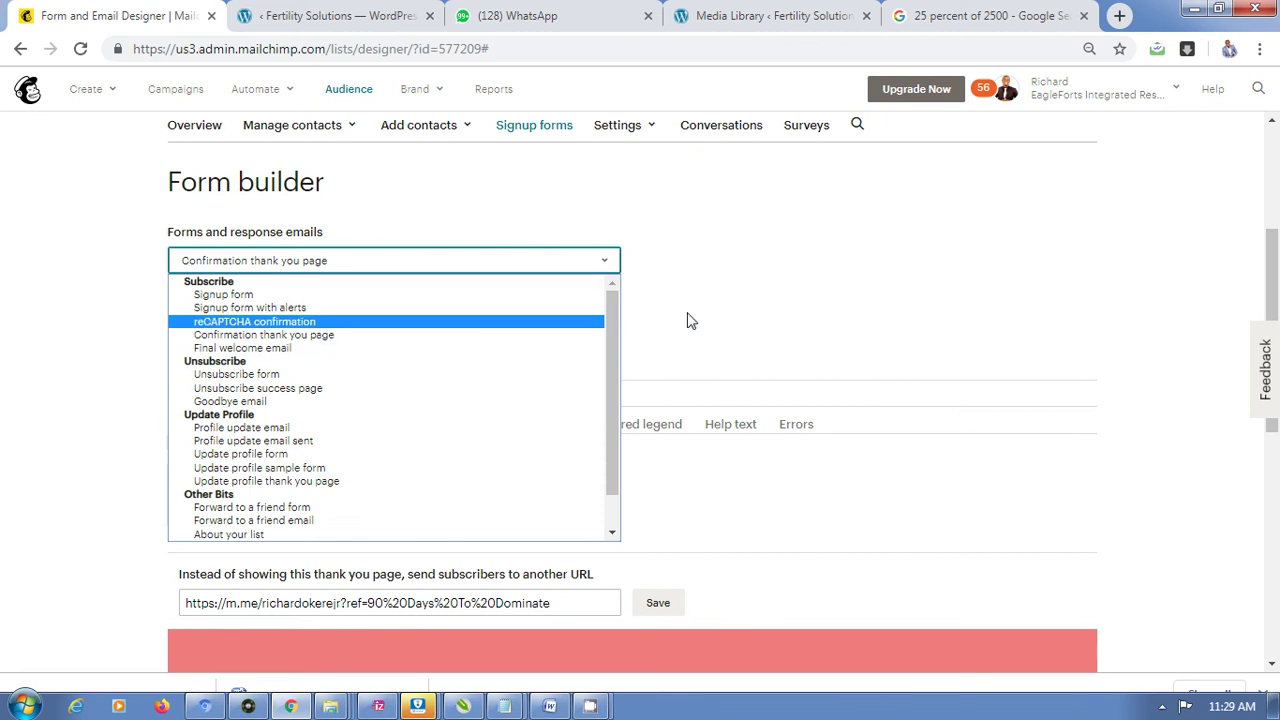
left_click(602, 262)
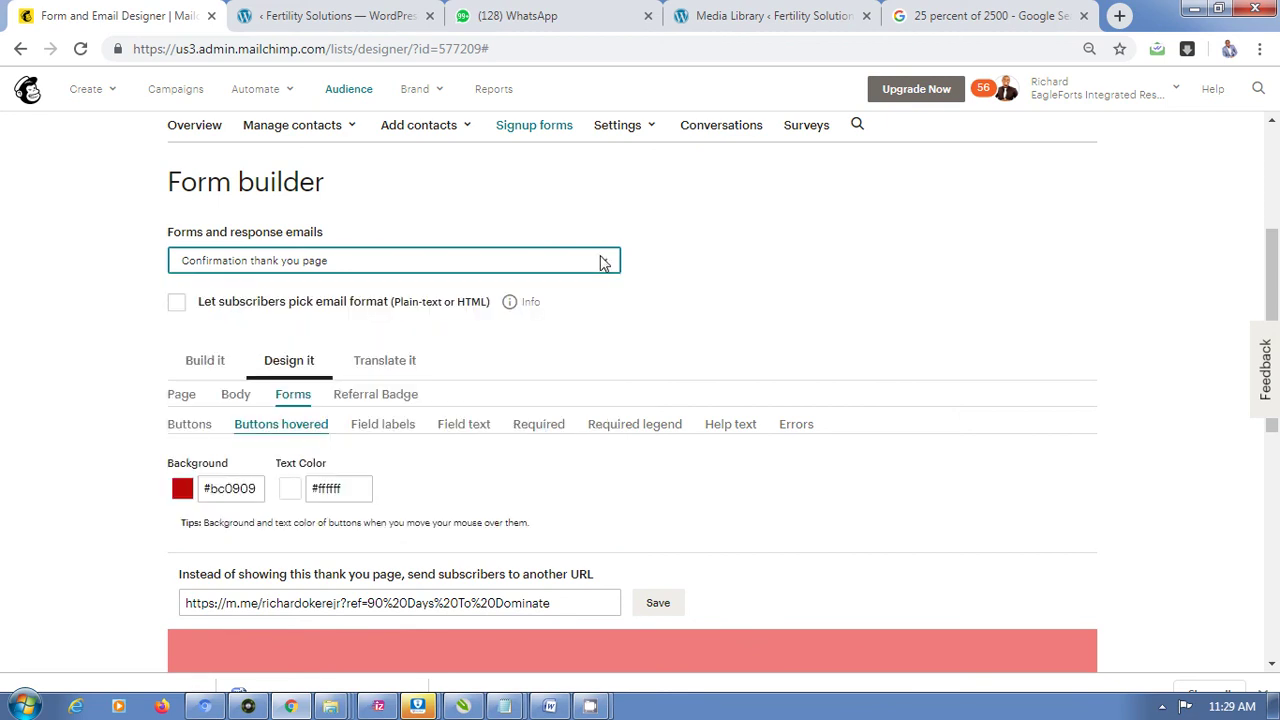
left_click(600, 262)
left_click(297, 350)
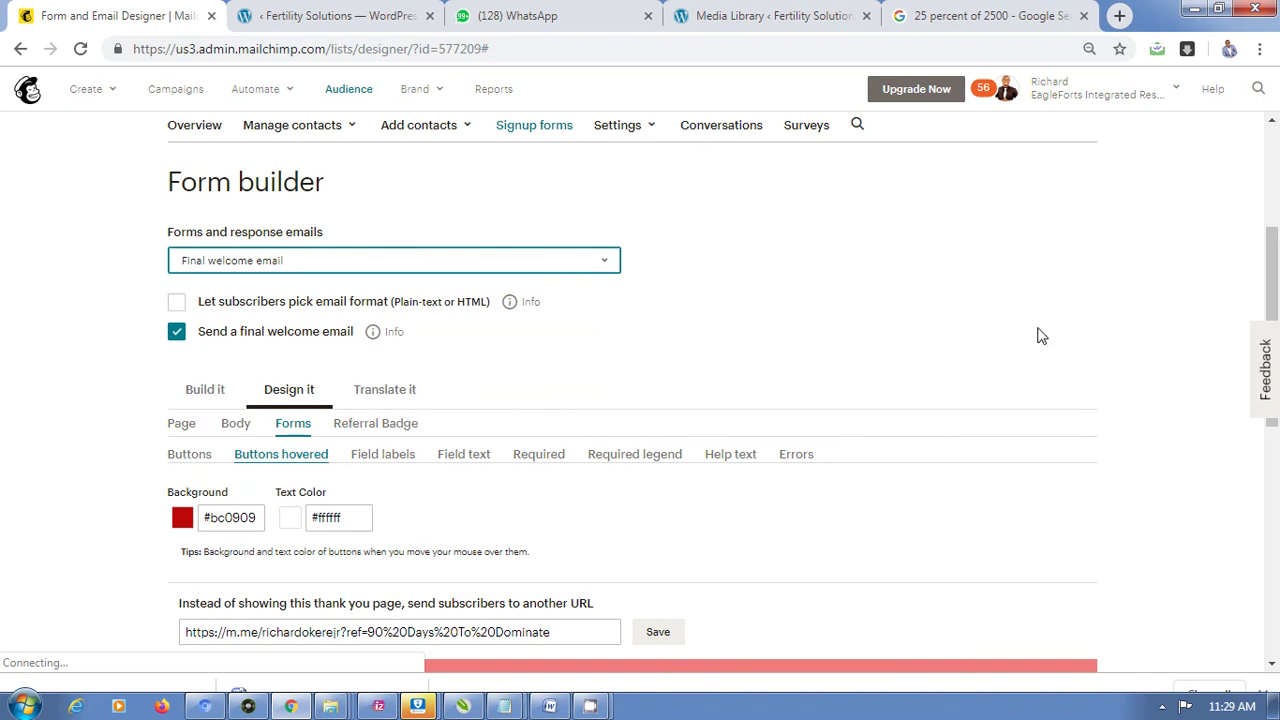
Edit the welcome email's Facebook Ads Domination video message, then Save & Close.
left_click_drag(1272, 298, 1273, 466)
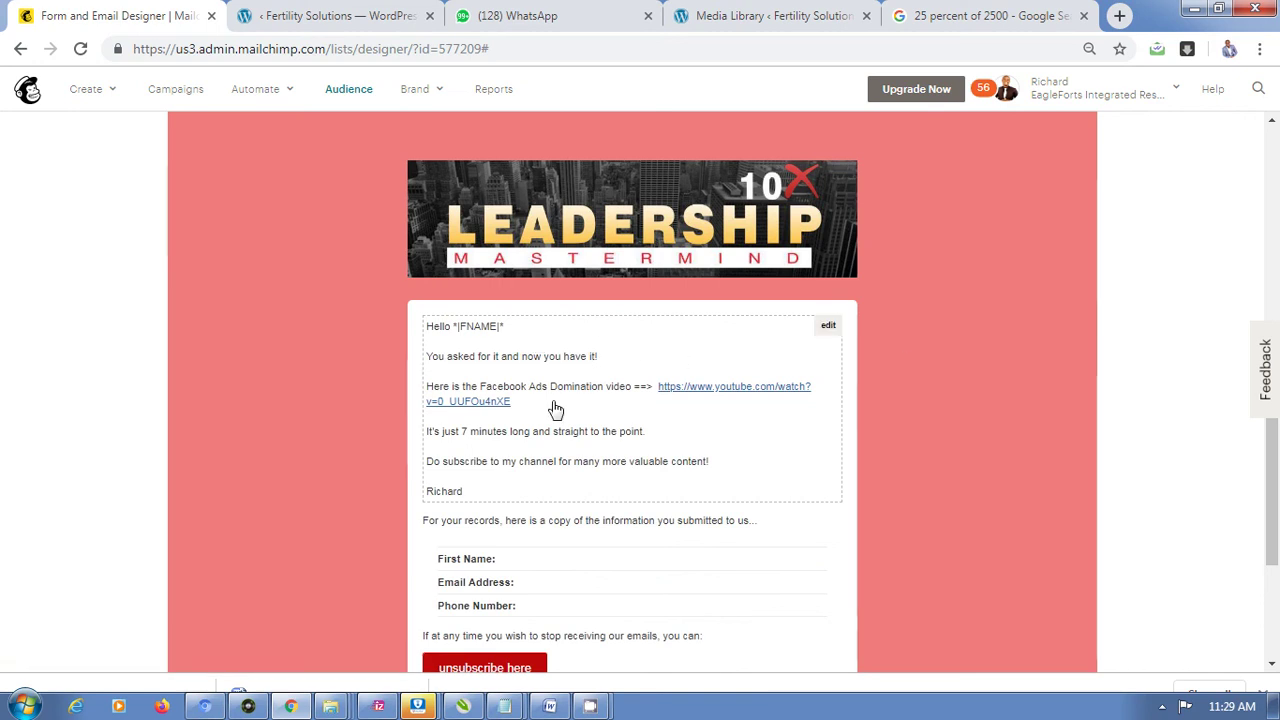
left_click(587, 397)
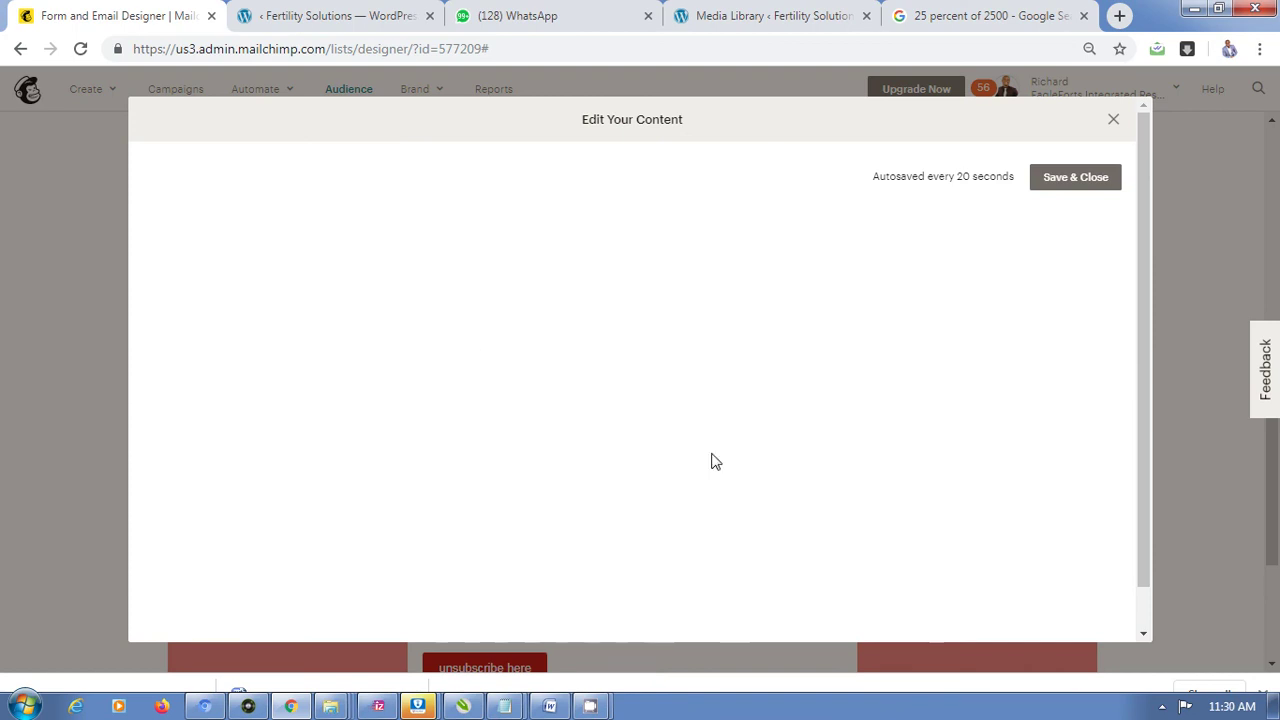
left_click(429, 340)
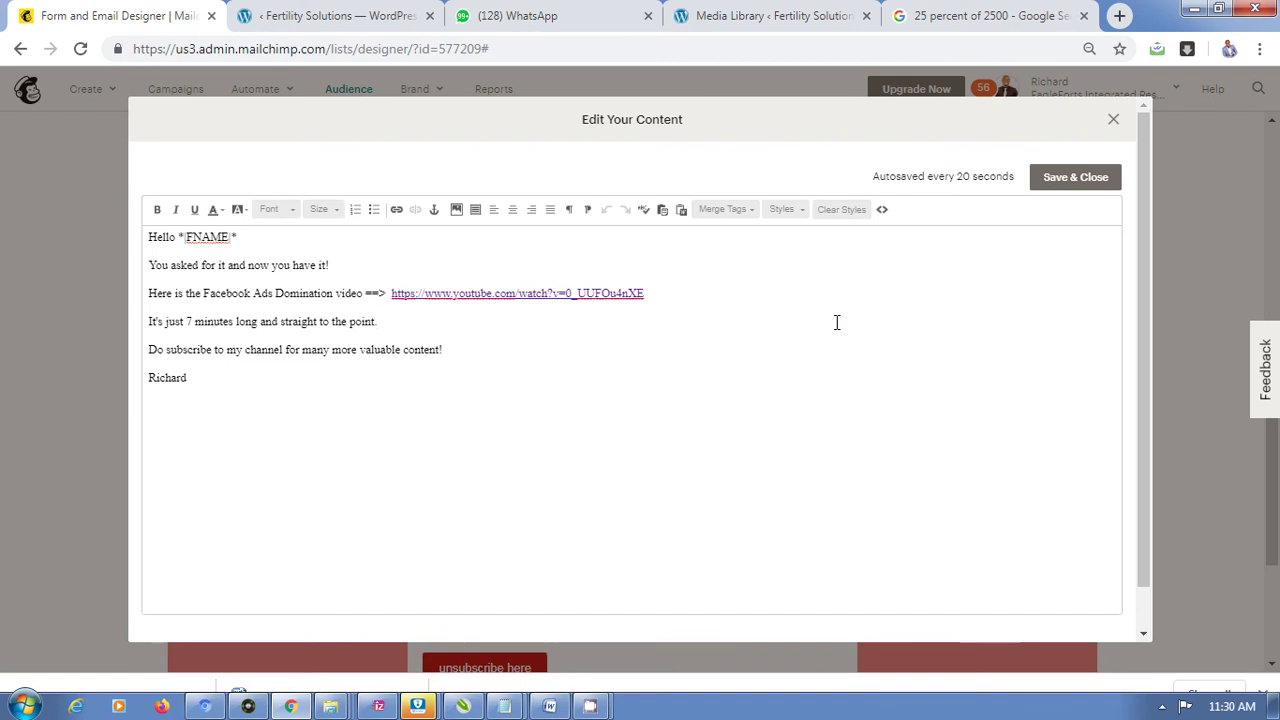
left_click(1086, 182)
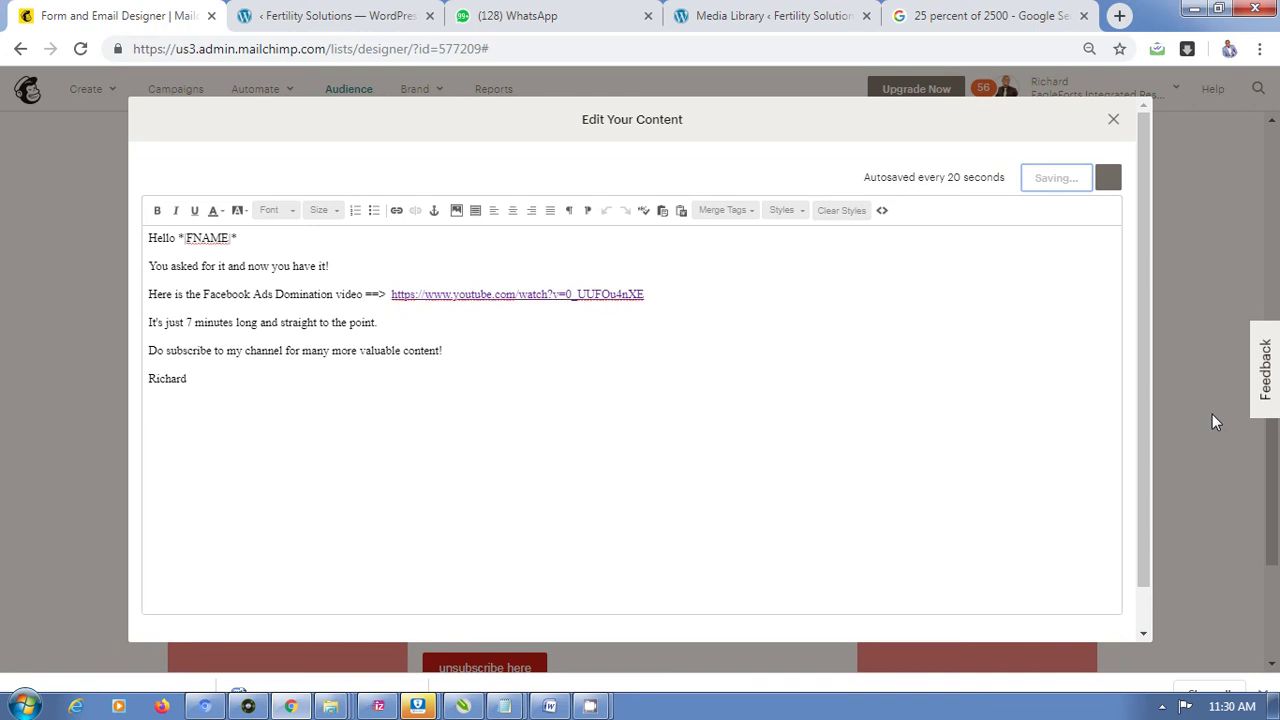
left_click(1114, 121)
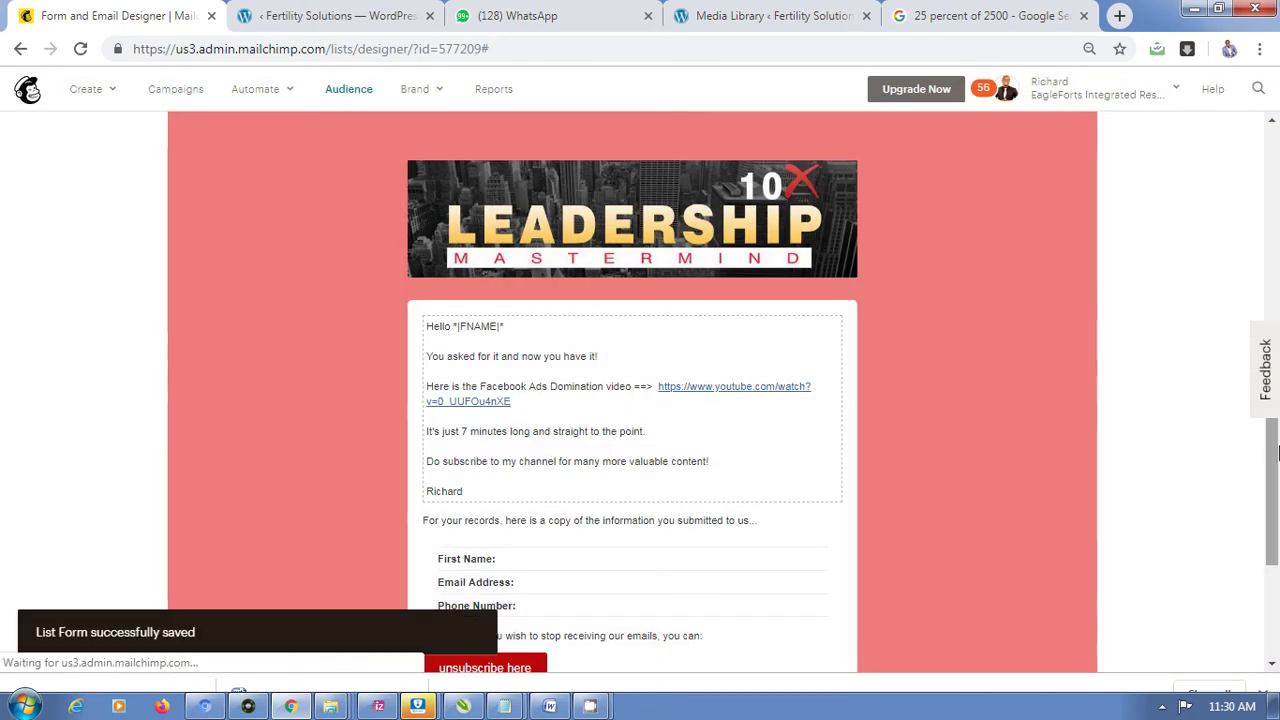
left_click_drag(1276, 452, 1276, 300)
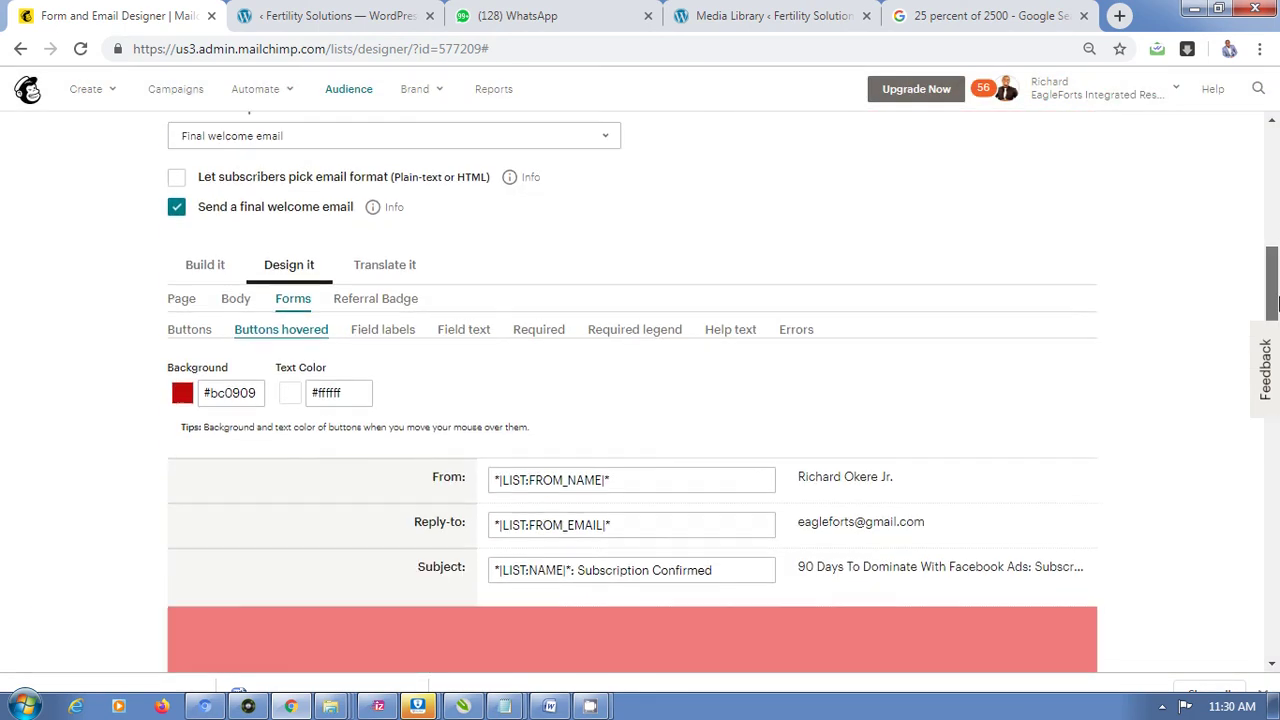
left_click(213, 258)
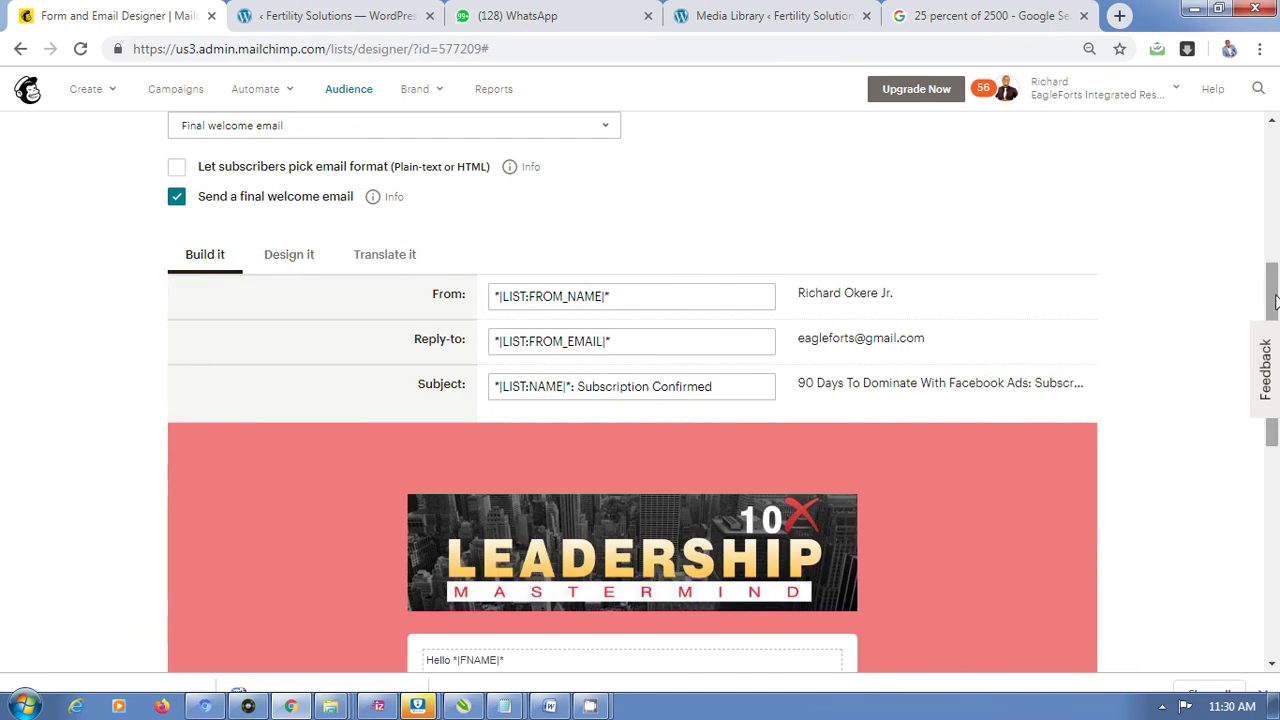
left_click_drag(1274, 300, 1275, 250)
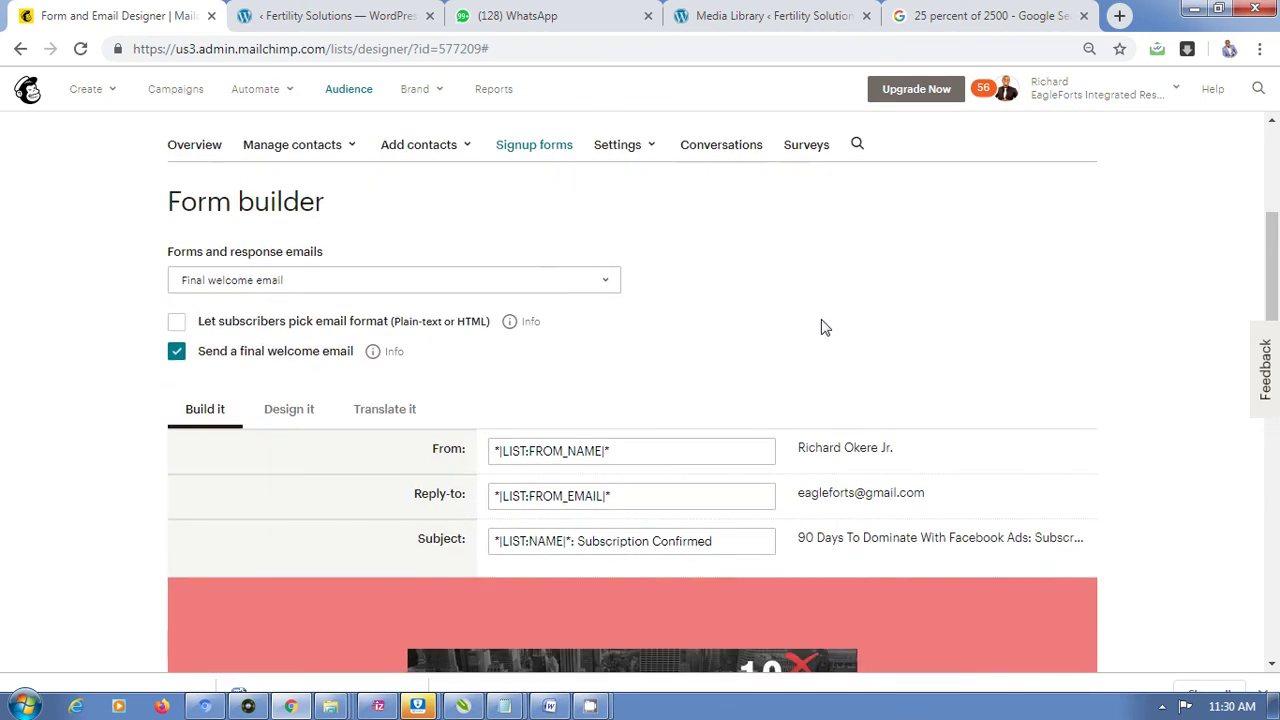
left_click(610, 289)
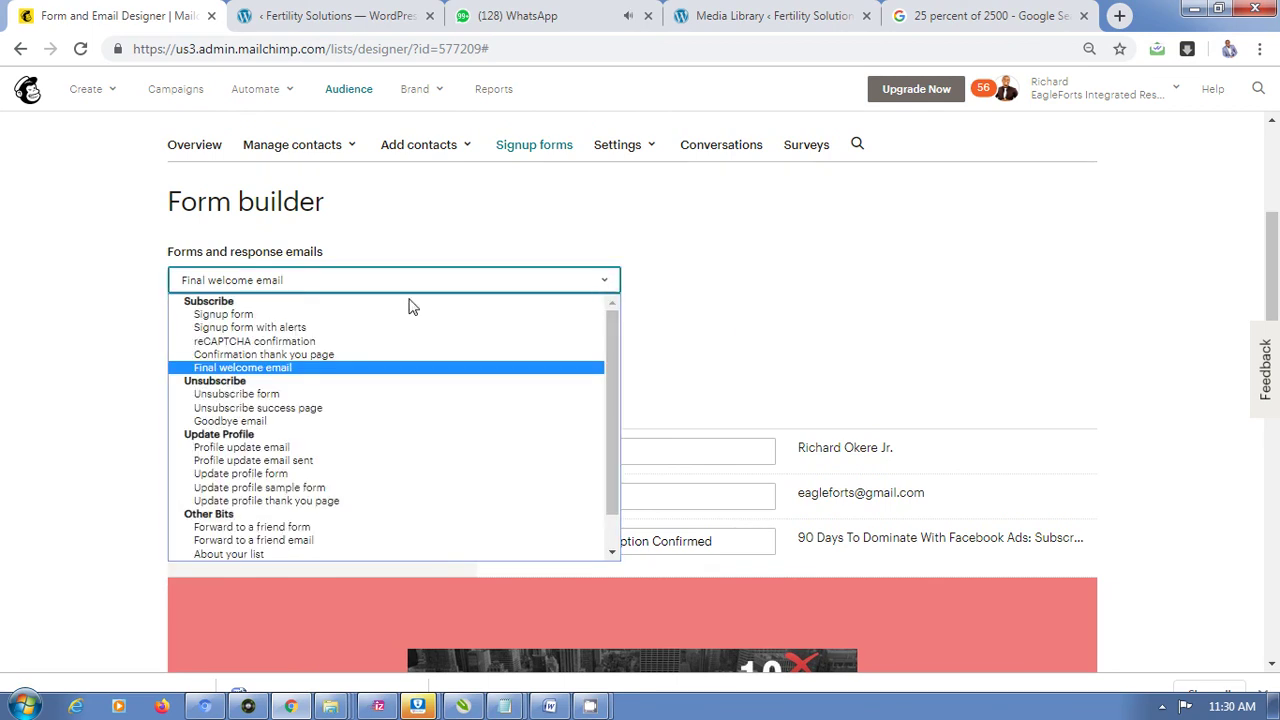
left_click(248, 315)
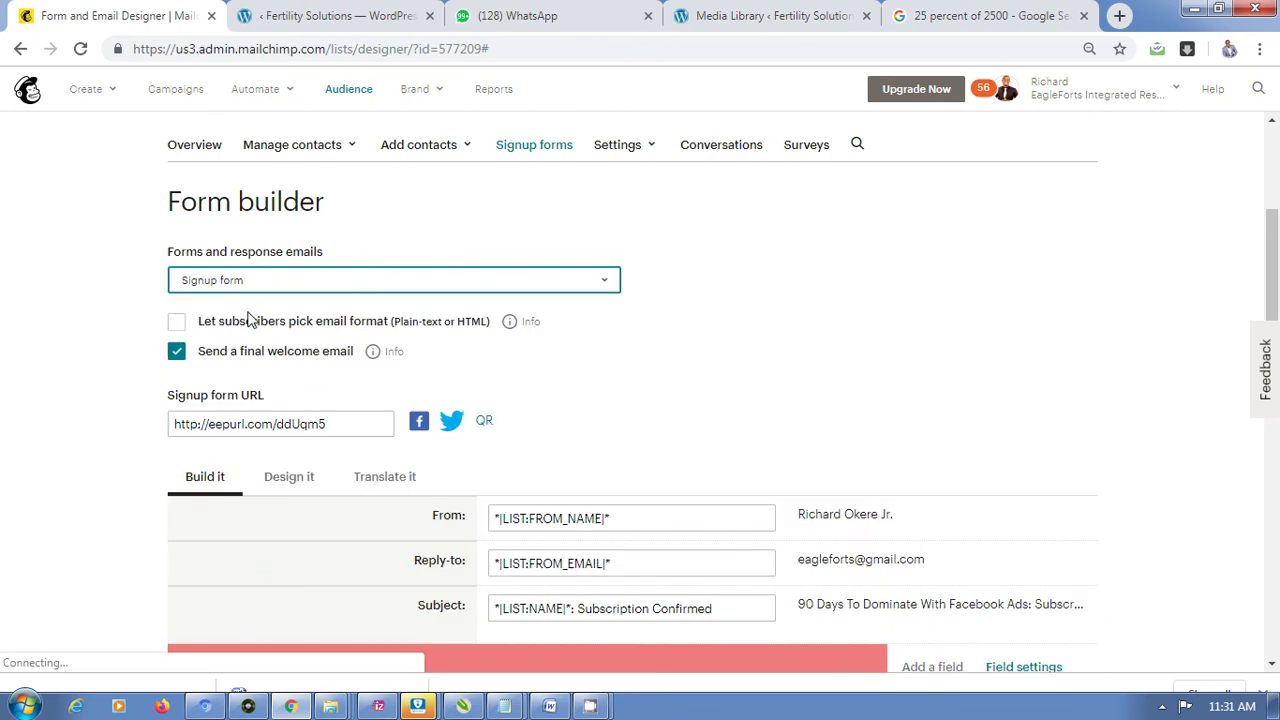
left_click(319, 424)
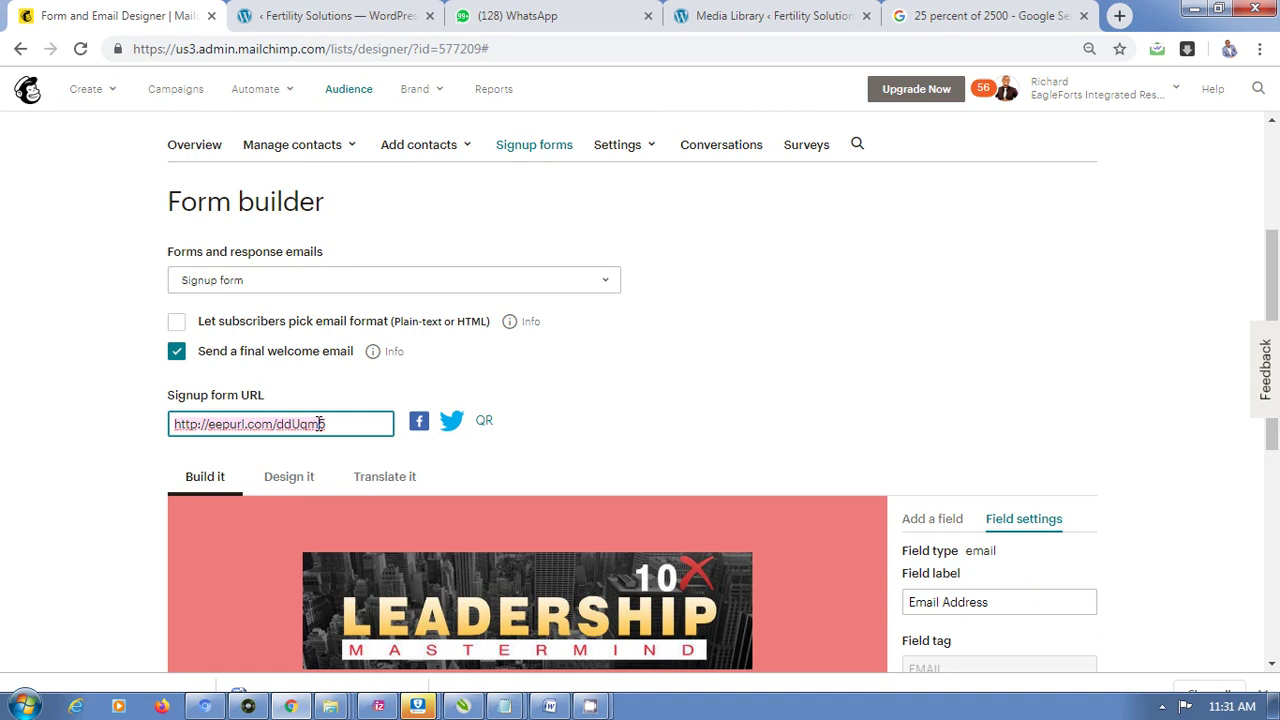
left_click(834, 414)
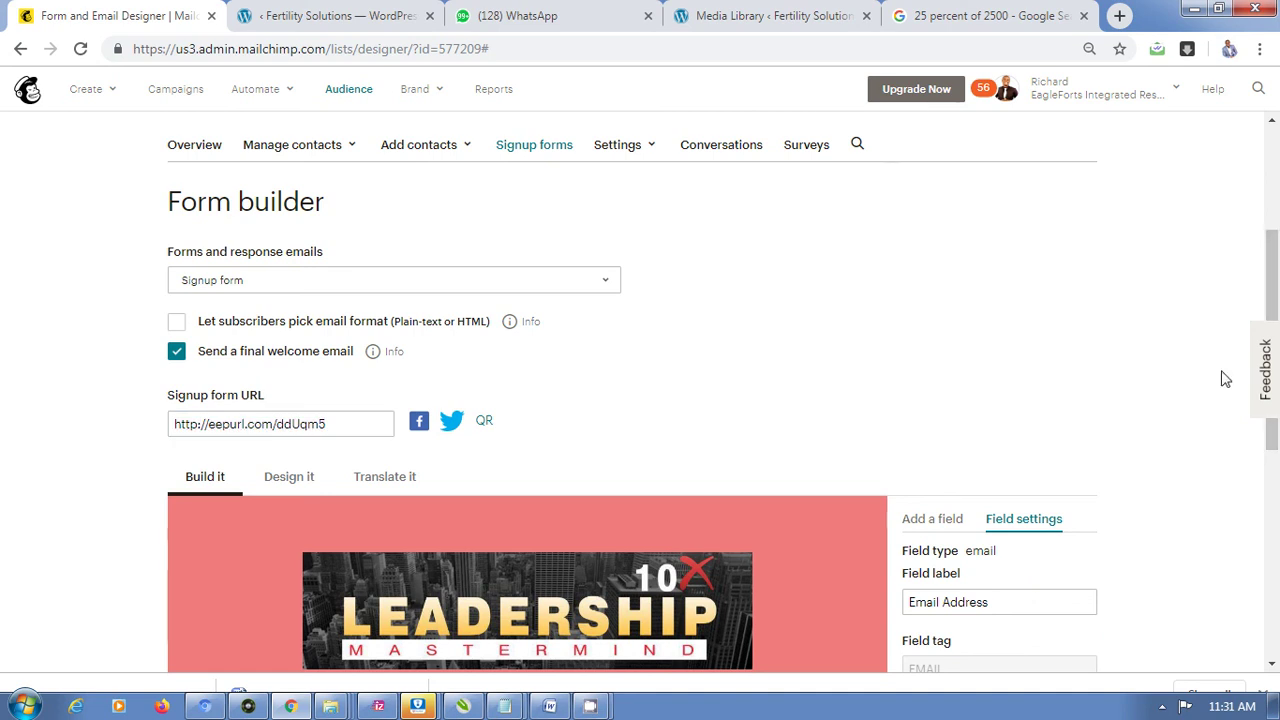
scroll(1277, 260, "down", 4)
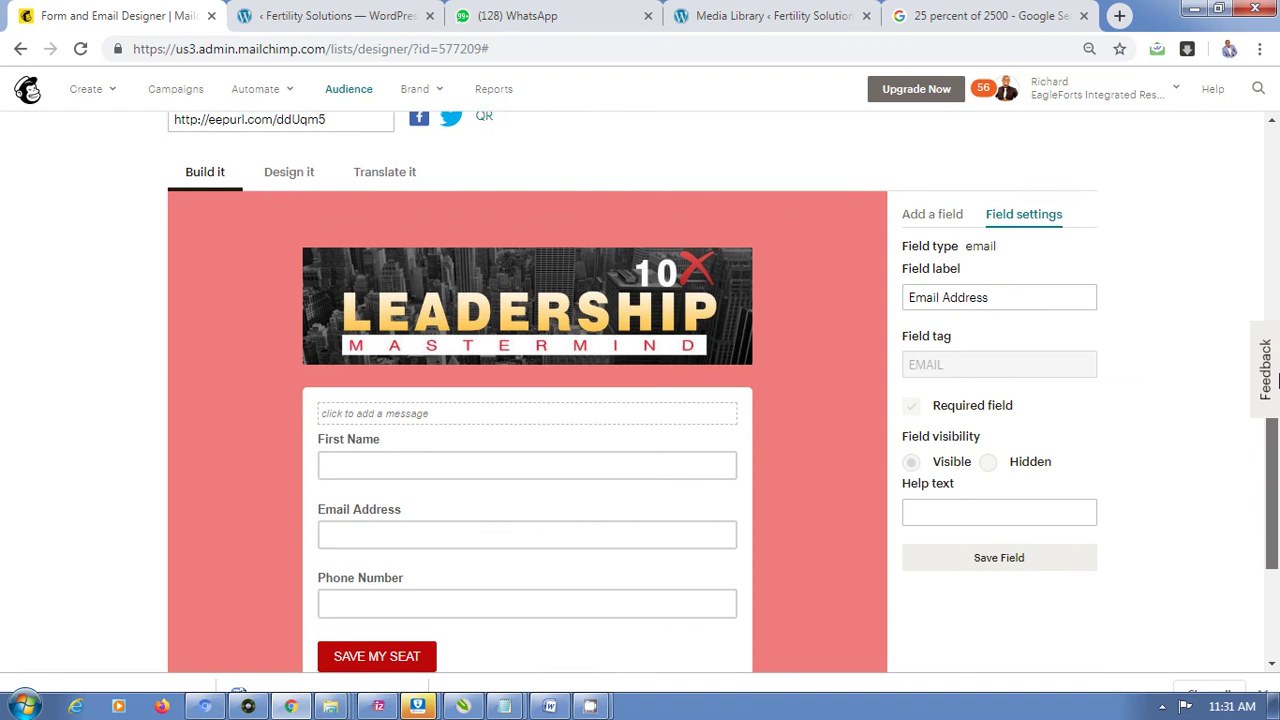
Load the eepurl.com/ddUqm5 signup link in the Google tab, then return to Mailchimp.
left_click(1035, 12)
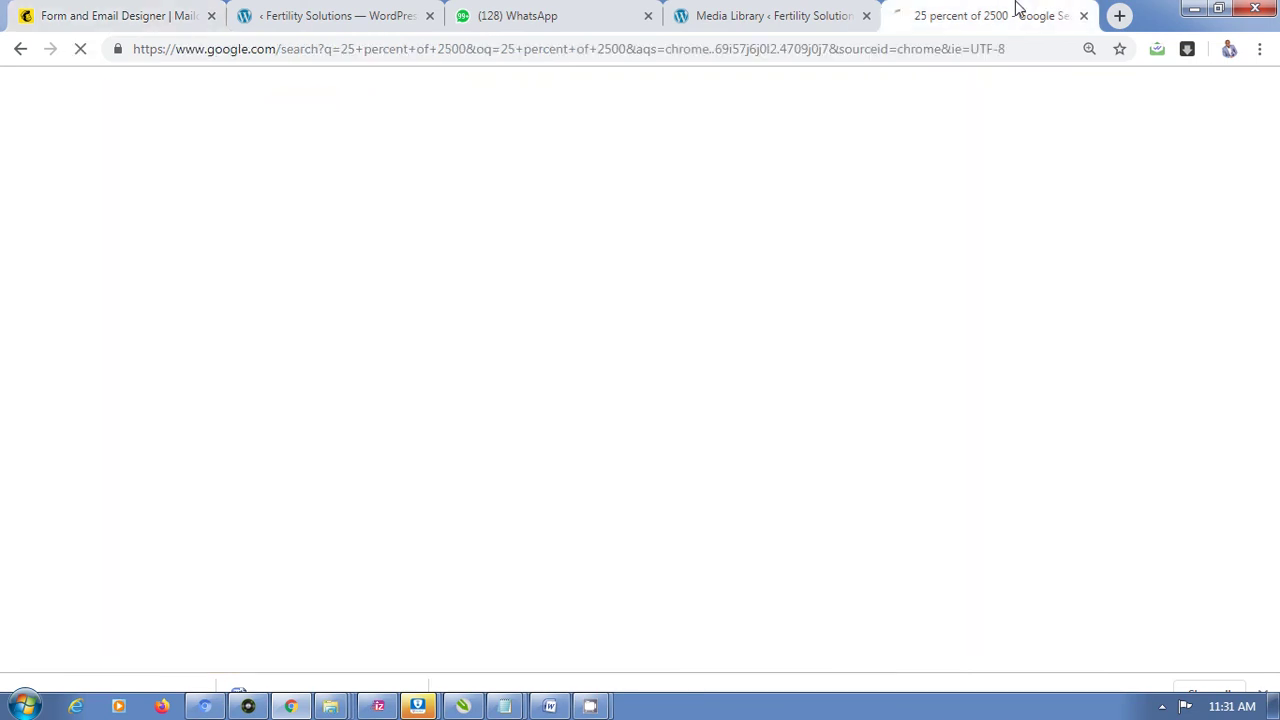
left_click(722, 47)
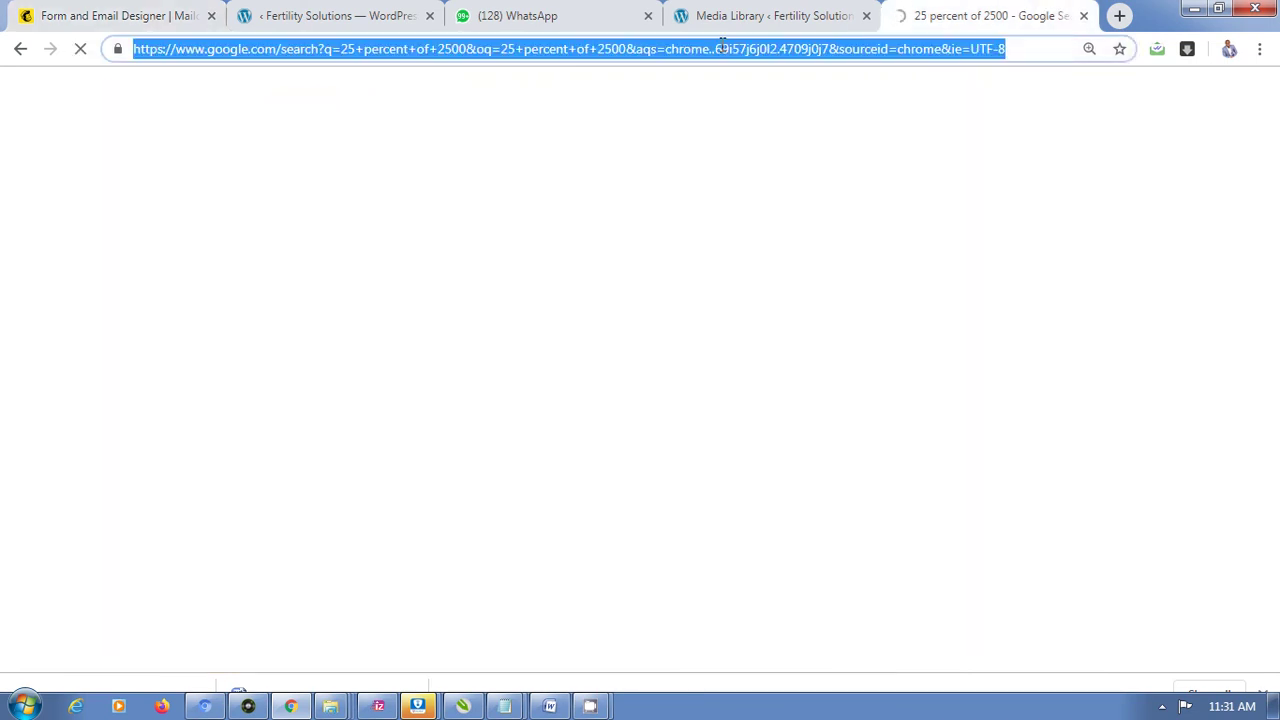
type("http://eepurl.com/ddUqm5")
key("Return")
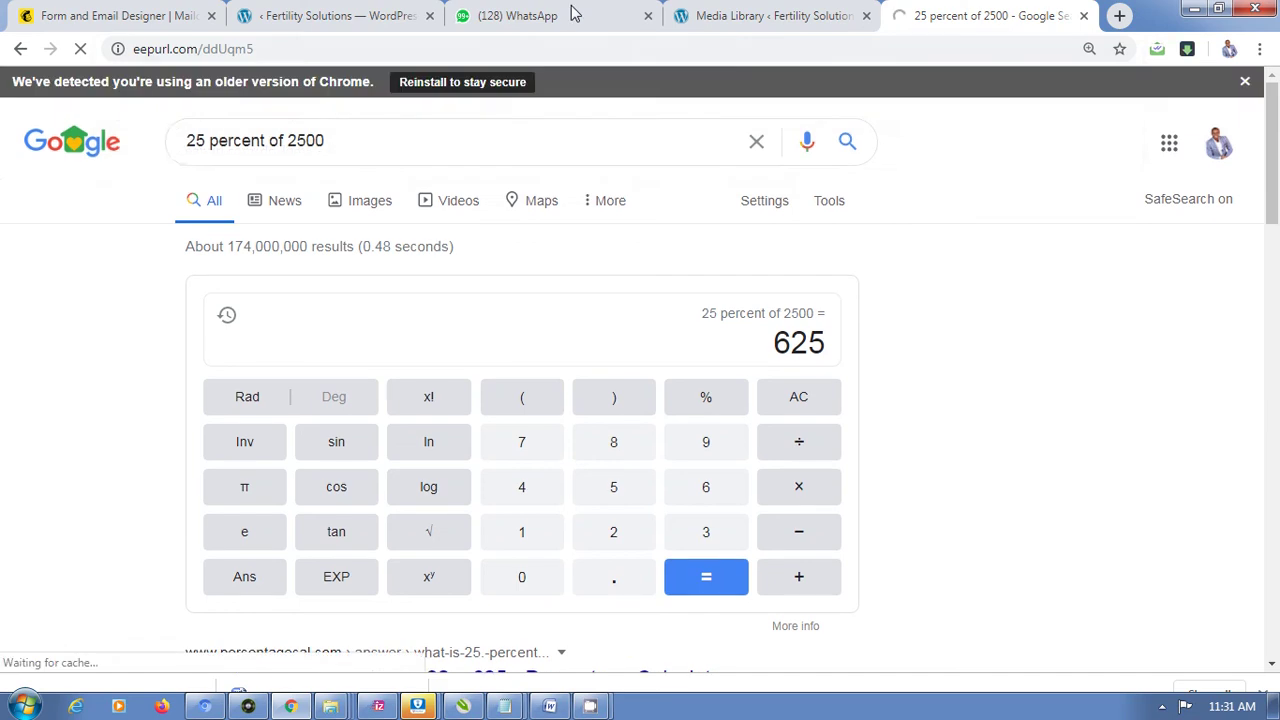
left_click(180, 12)
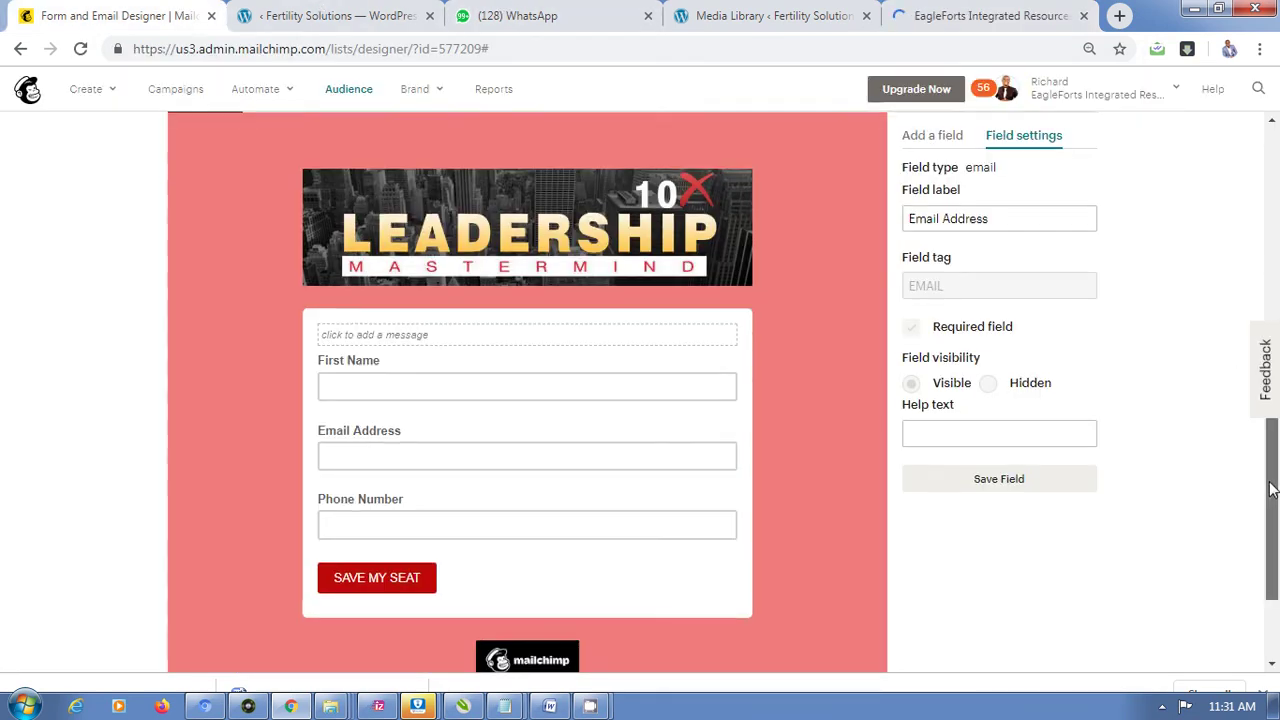
Review the Confirmation thank you page and Final welcome email, then view the live signup form.
left_click_drag(1272, 478, 1268, 300)
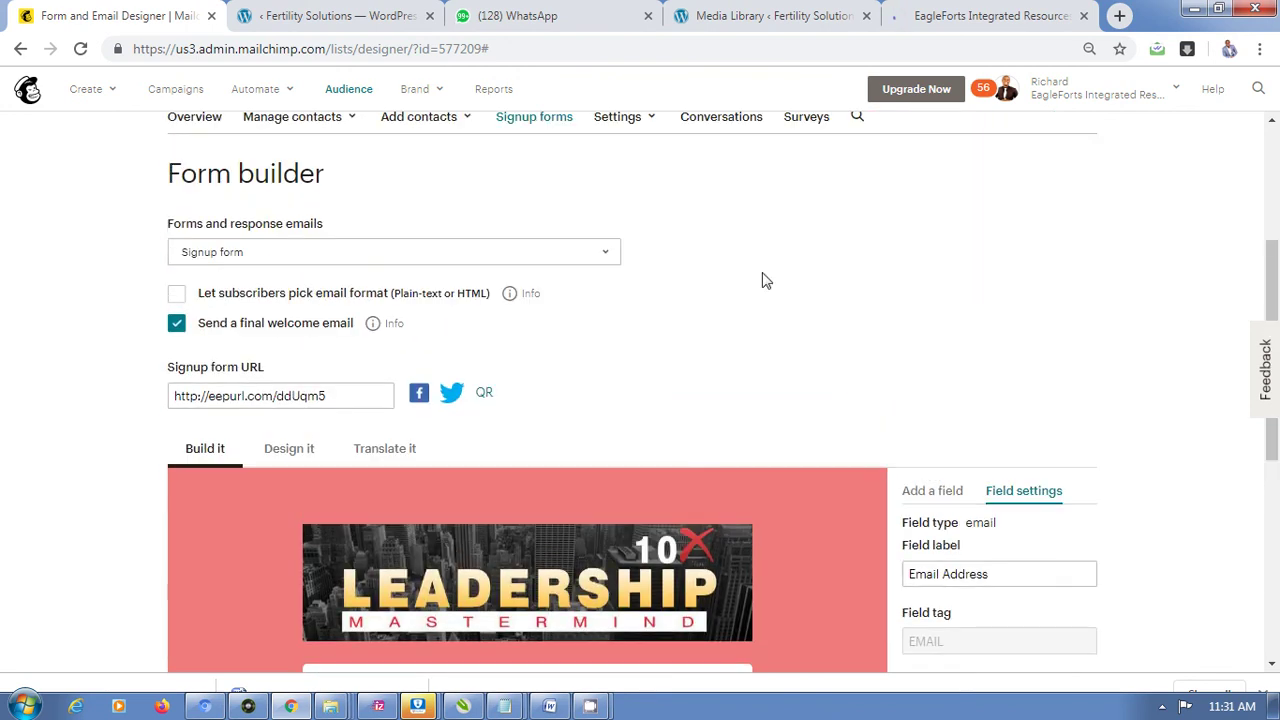
left_click(600, 252)
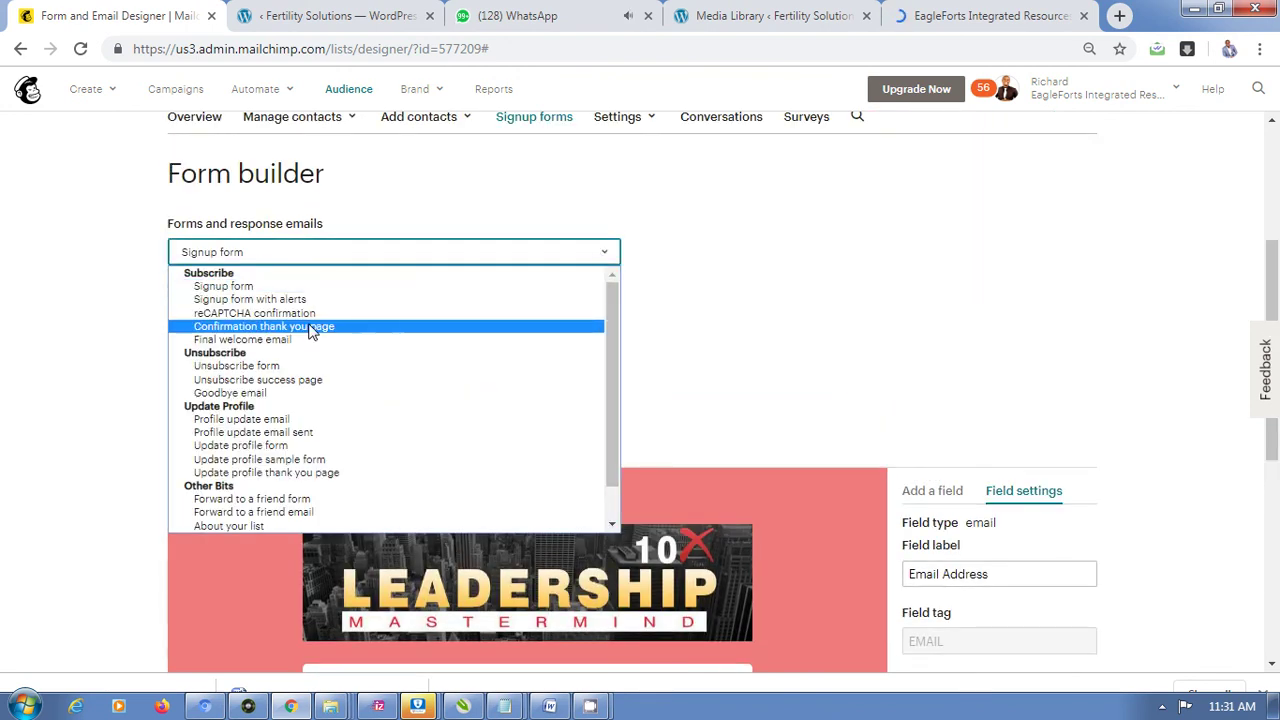
left_click(310, 330)
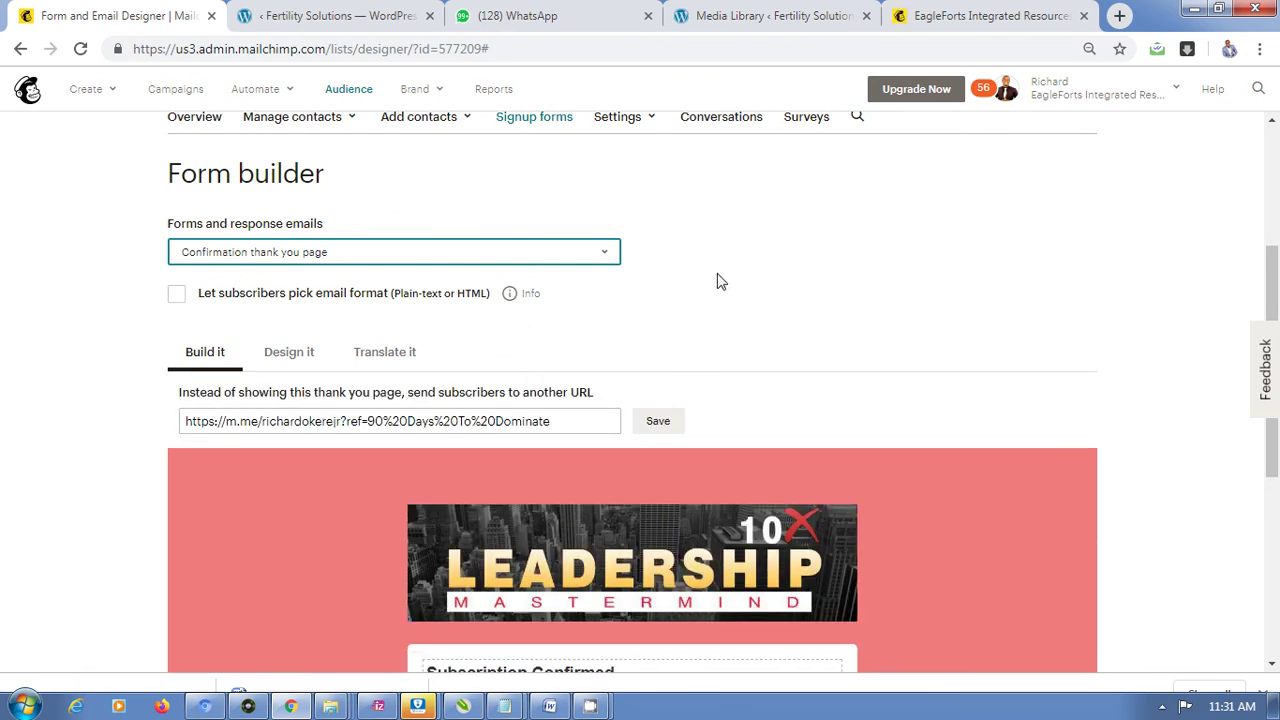
left_click(603, 256)
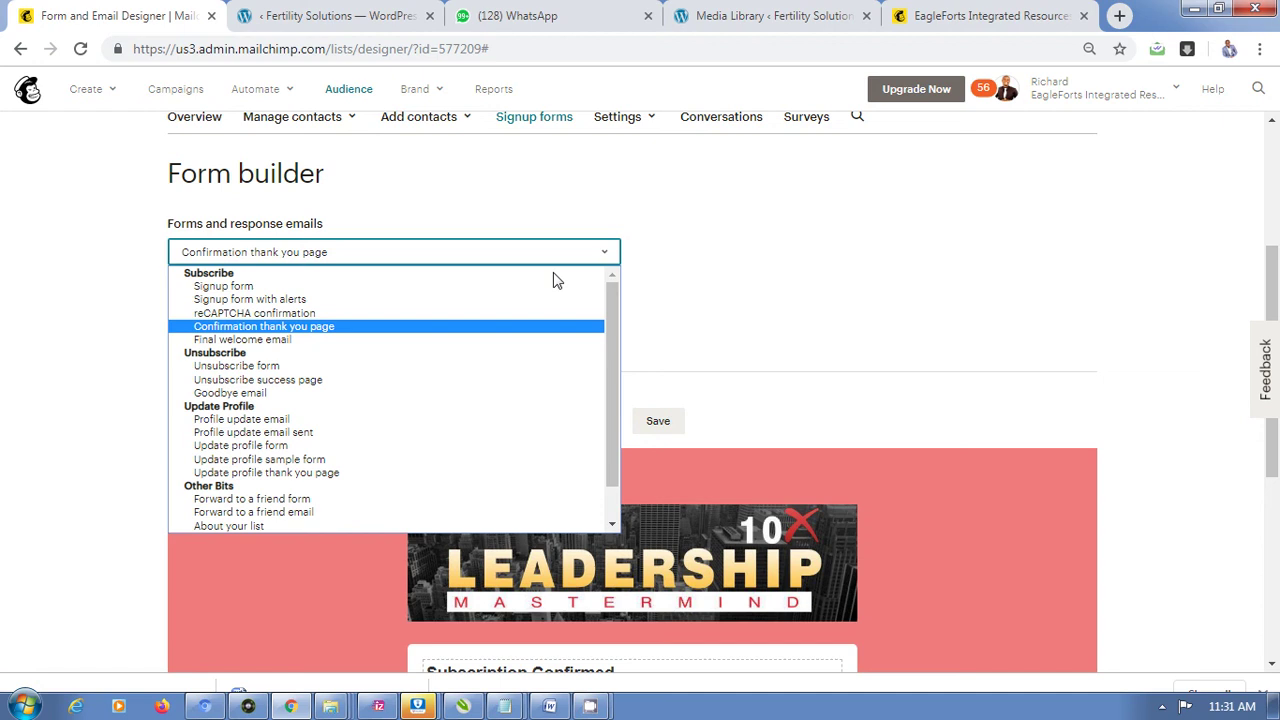
left_click(372, 340)
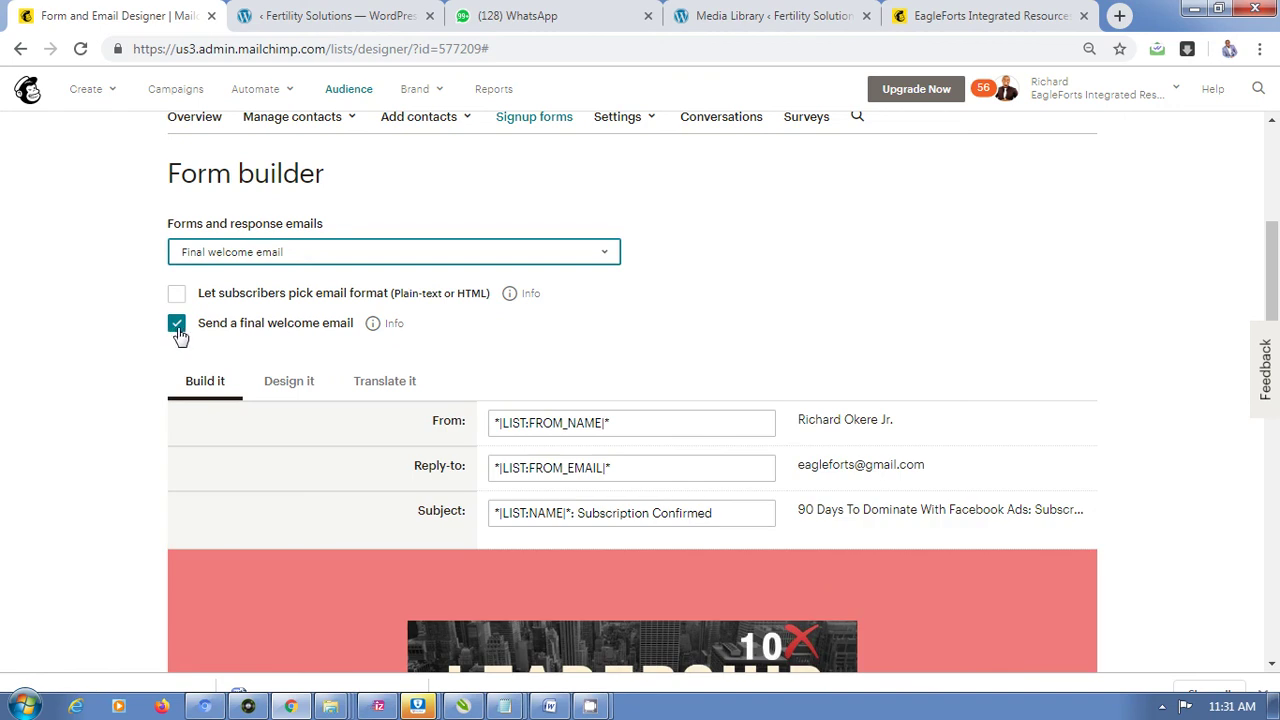
left_click(975, 14)
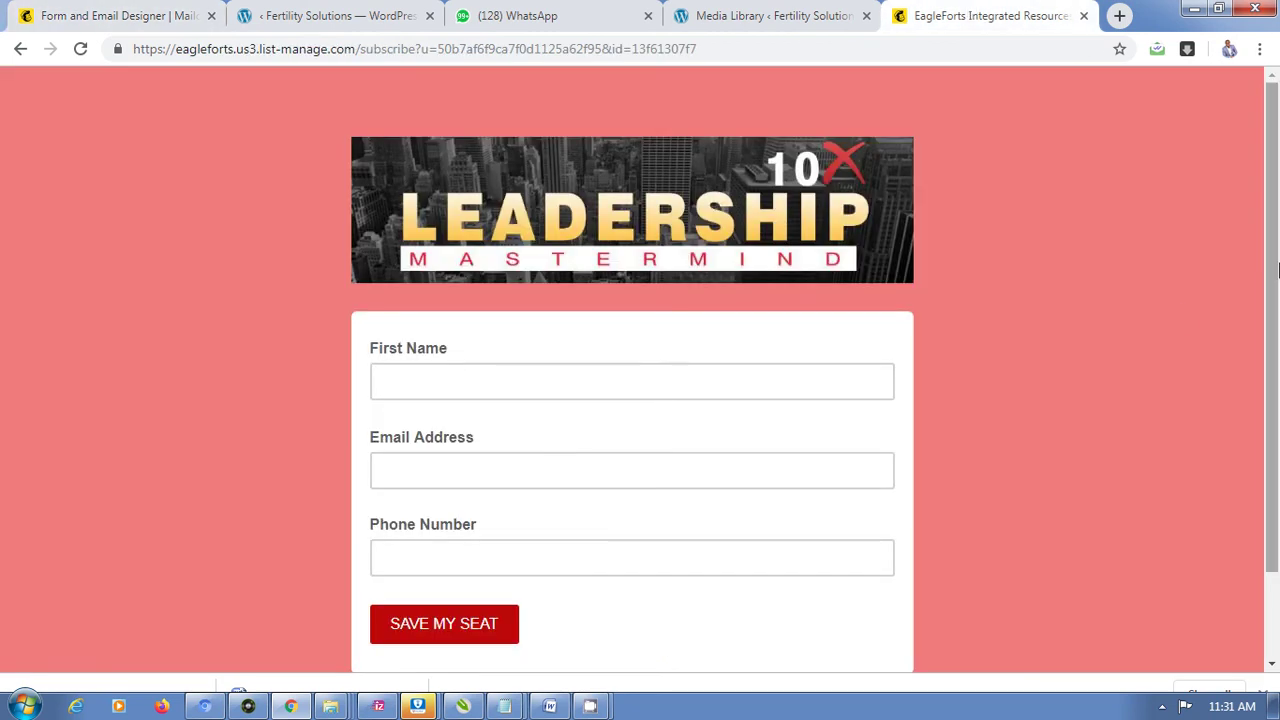
left_click_drag(1278, 268, 1278, 218)
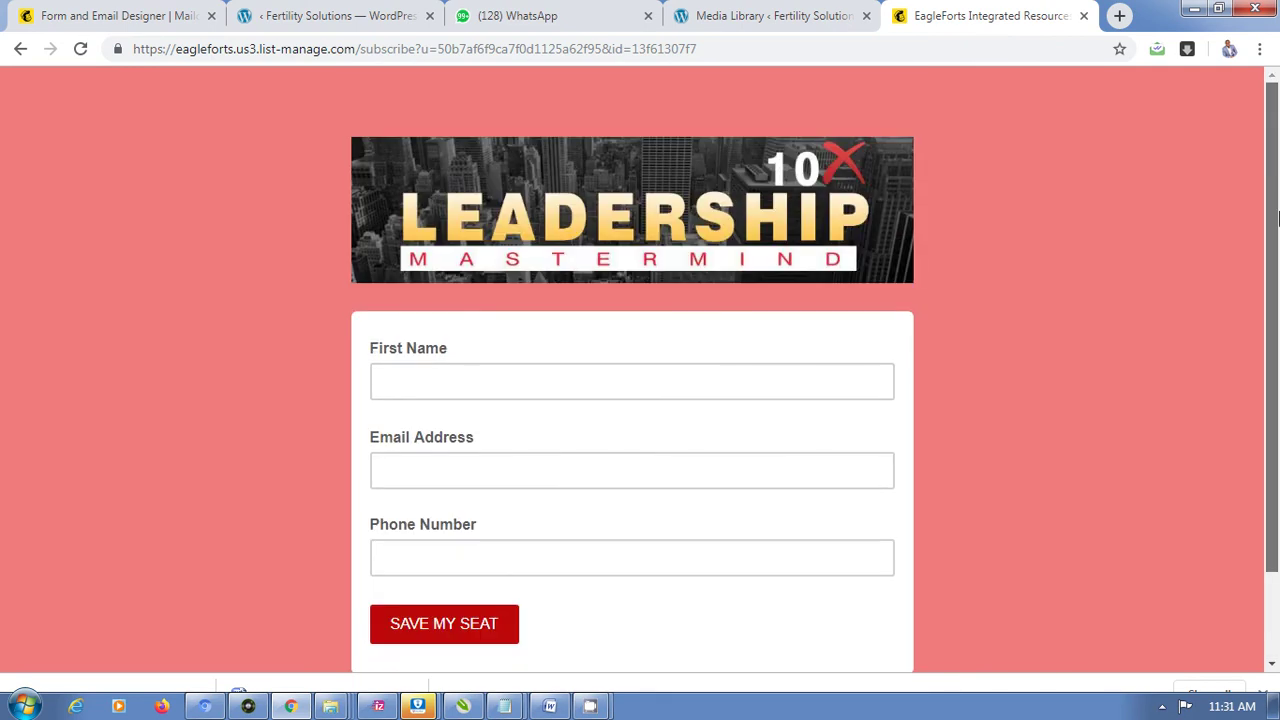